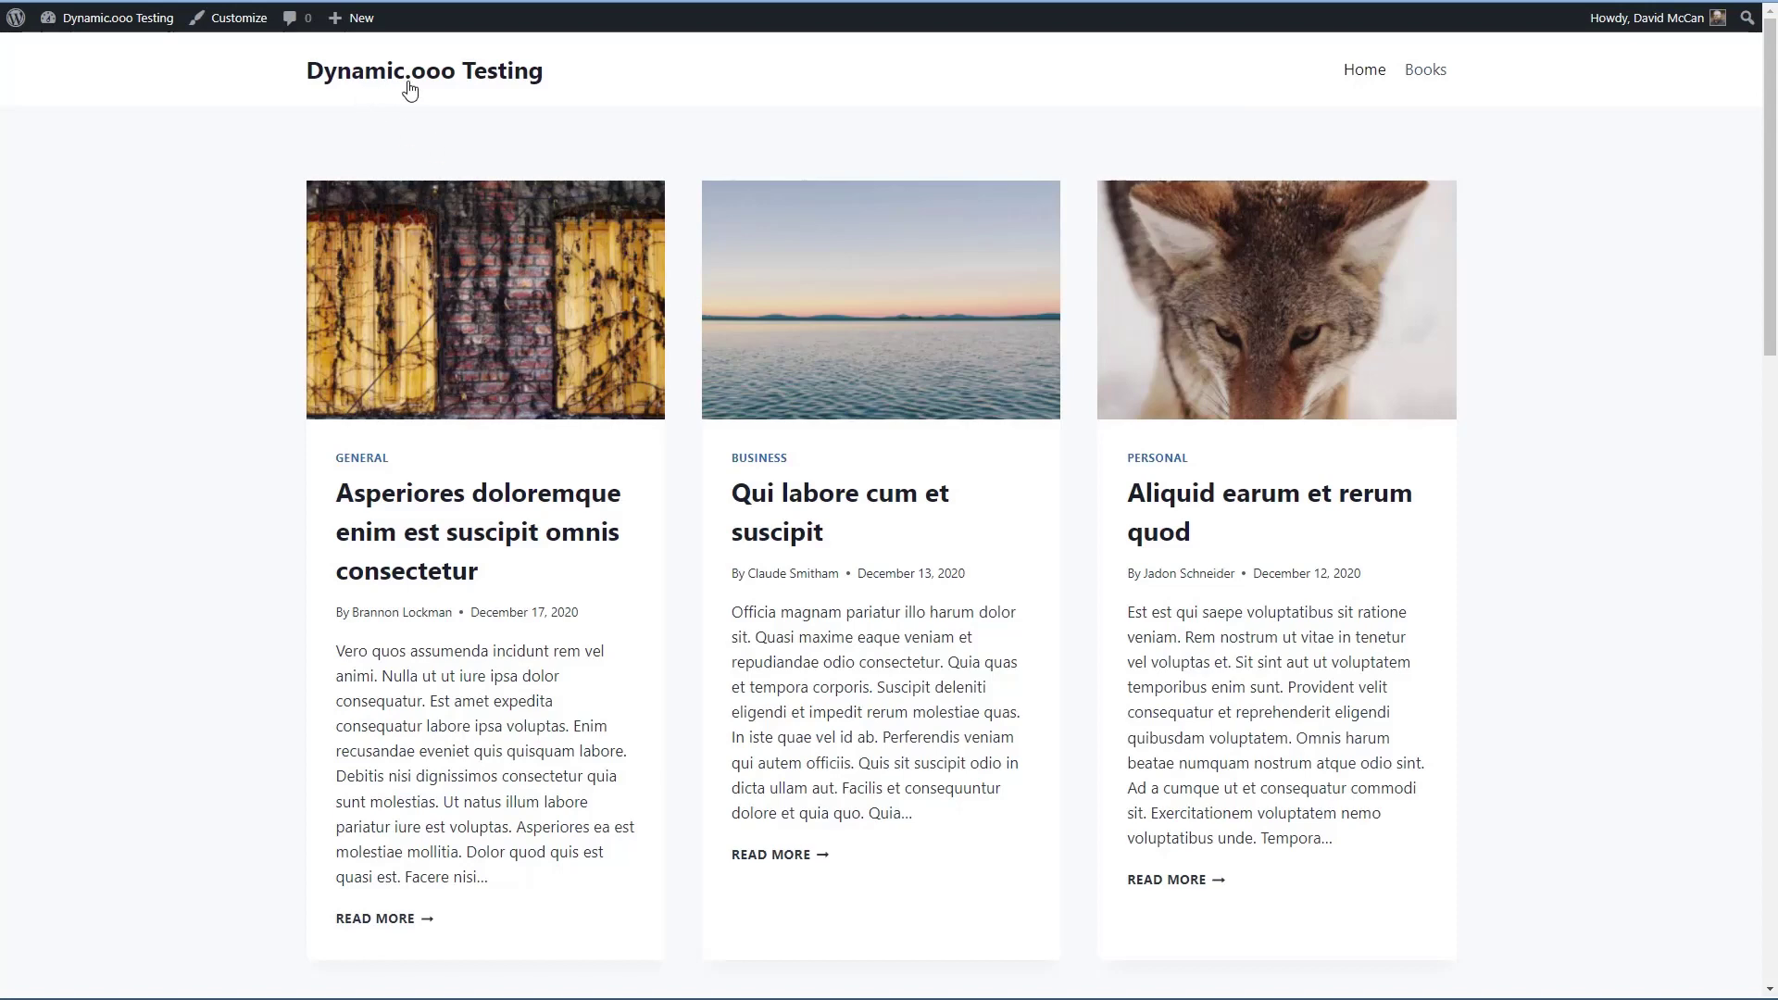
# - Go to the Dashboard and open the Dynamic.ooo Features page
pyautogui.moveTo(118, 22)
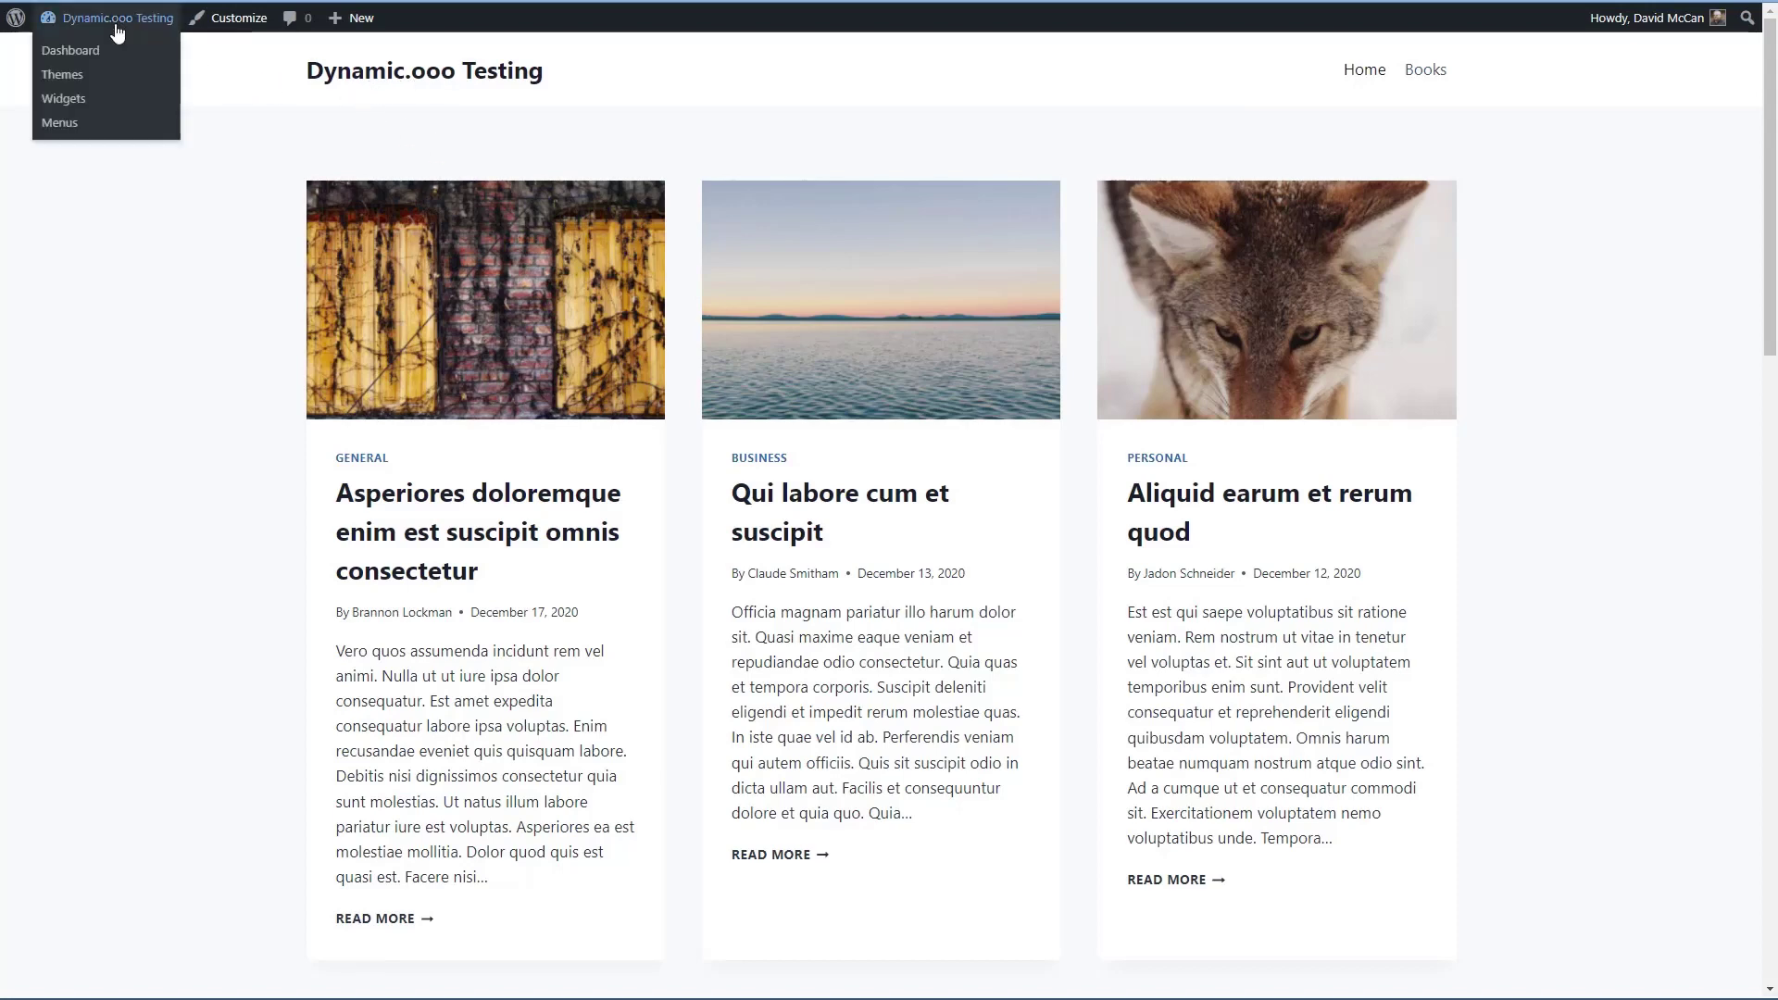
pyautogui.click(84, 55)
pyautogui.moveTo(88, 403)
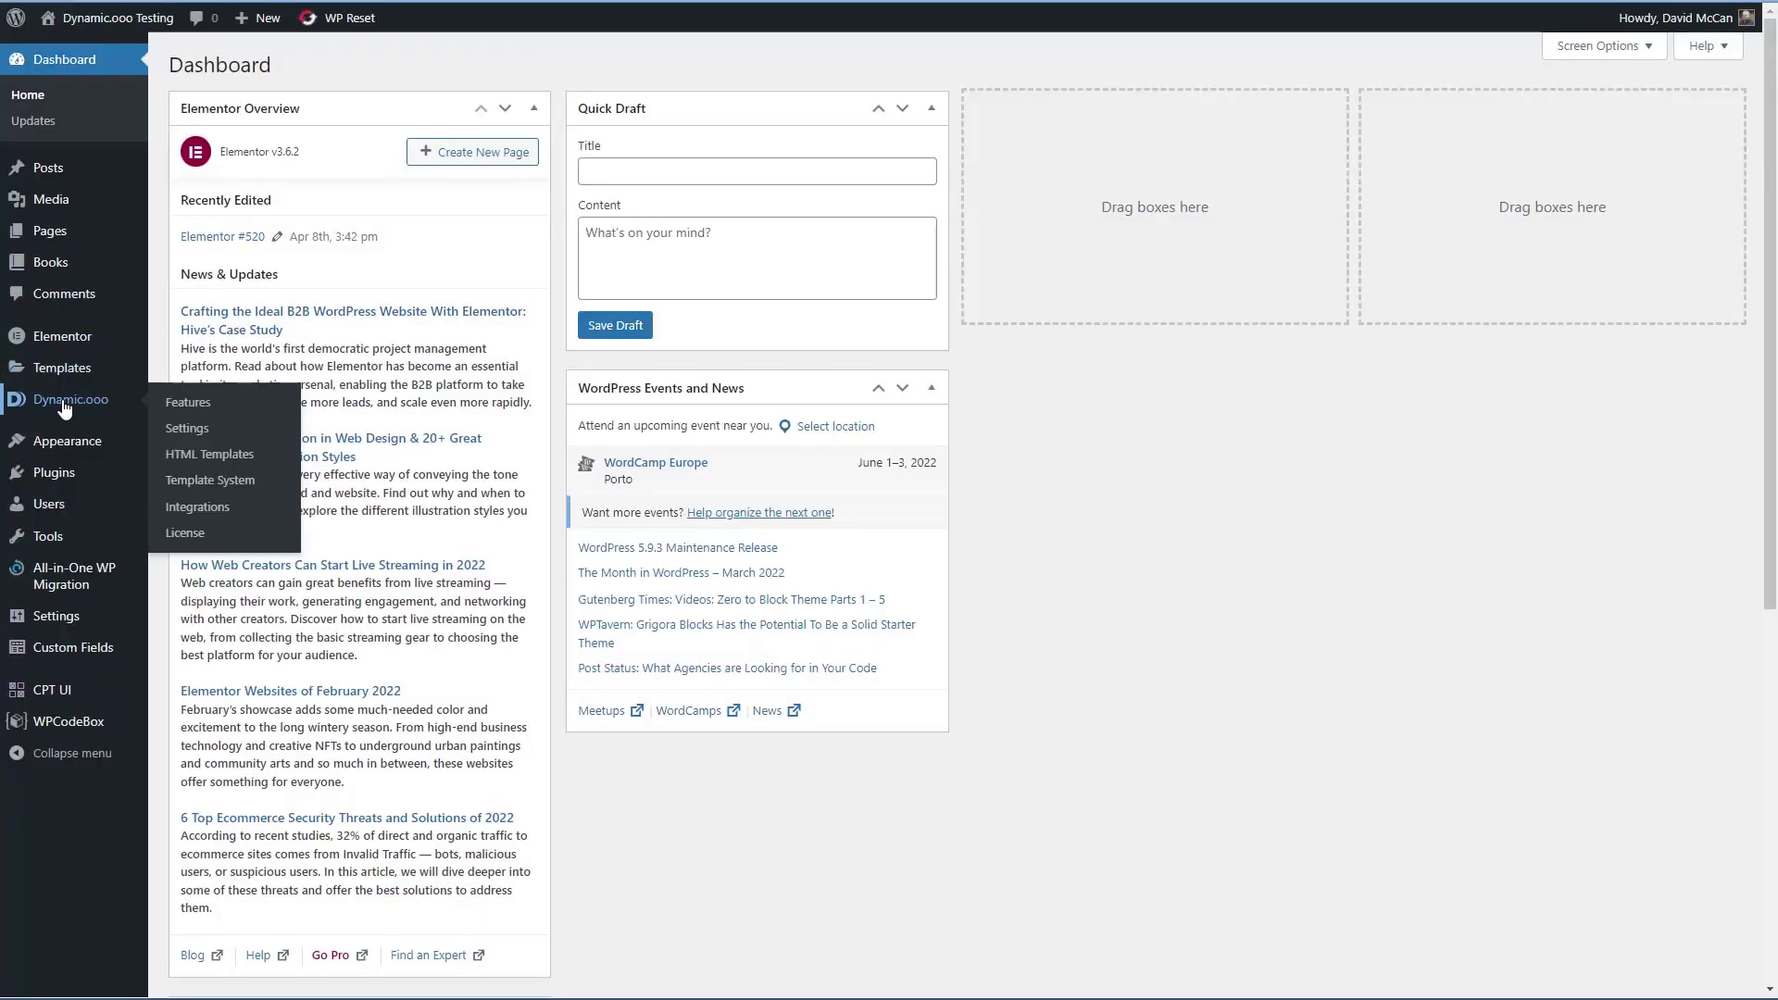
pyautogui.click(190, 403)
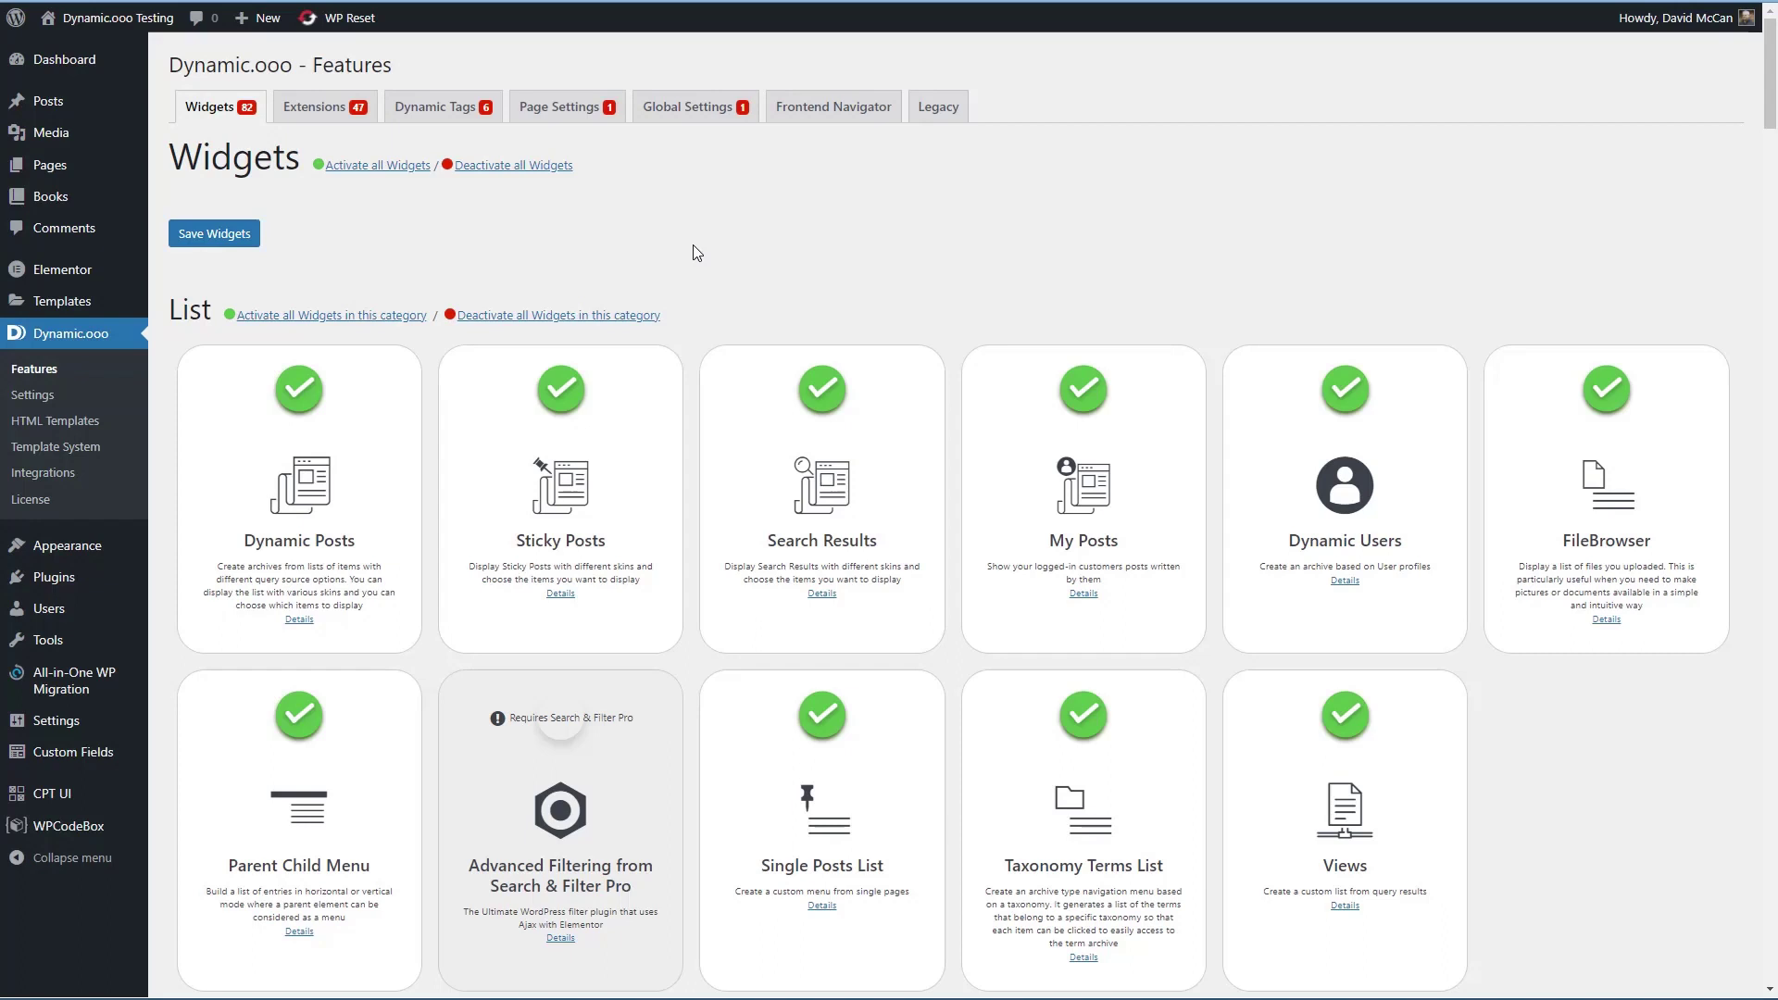
# - Enable the Discover Tokens widget, save the widgets, and open the Dynamic.ooo token settings
pyautogui.scroll(-10, 693, 244)
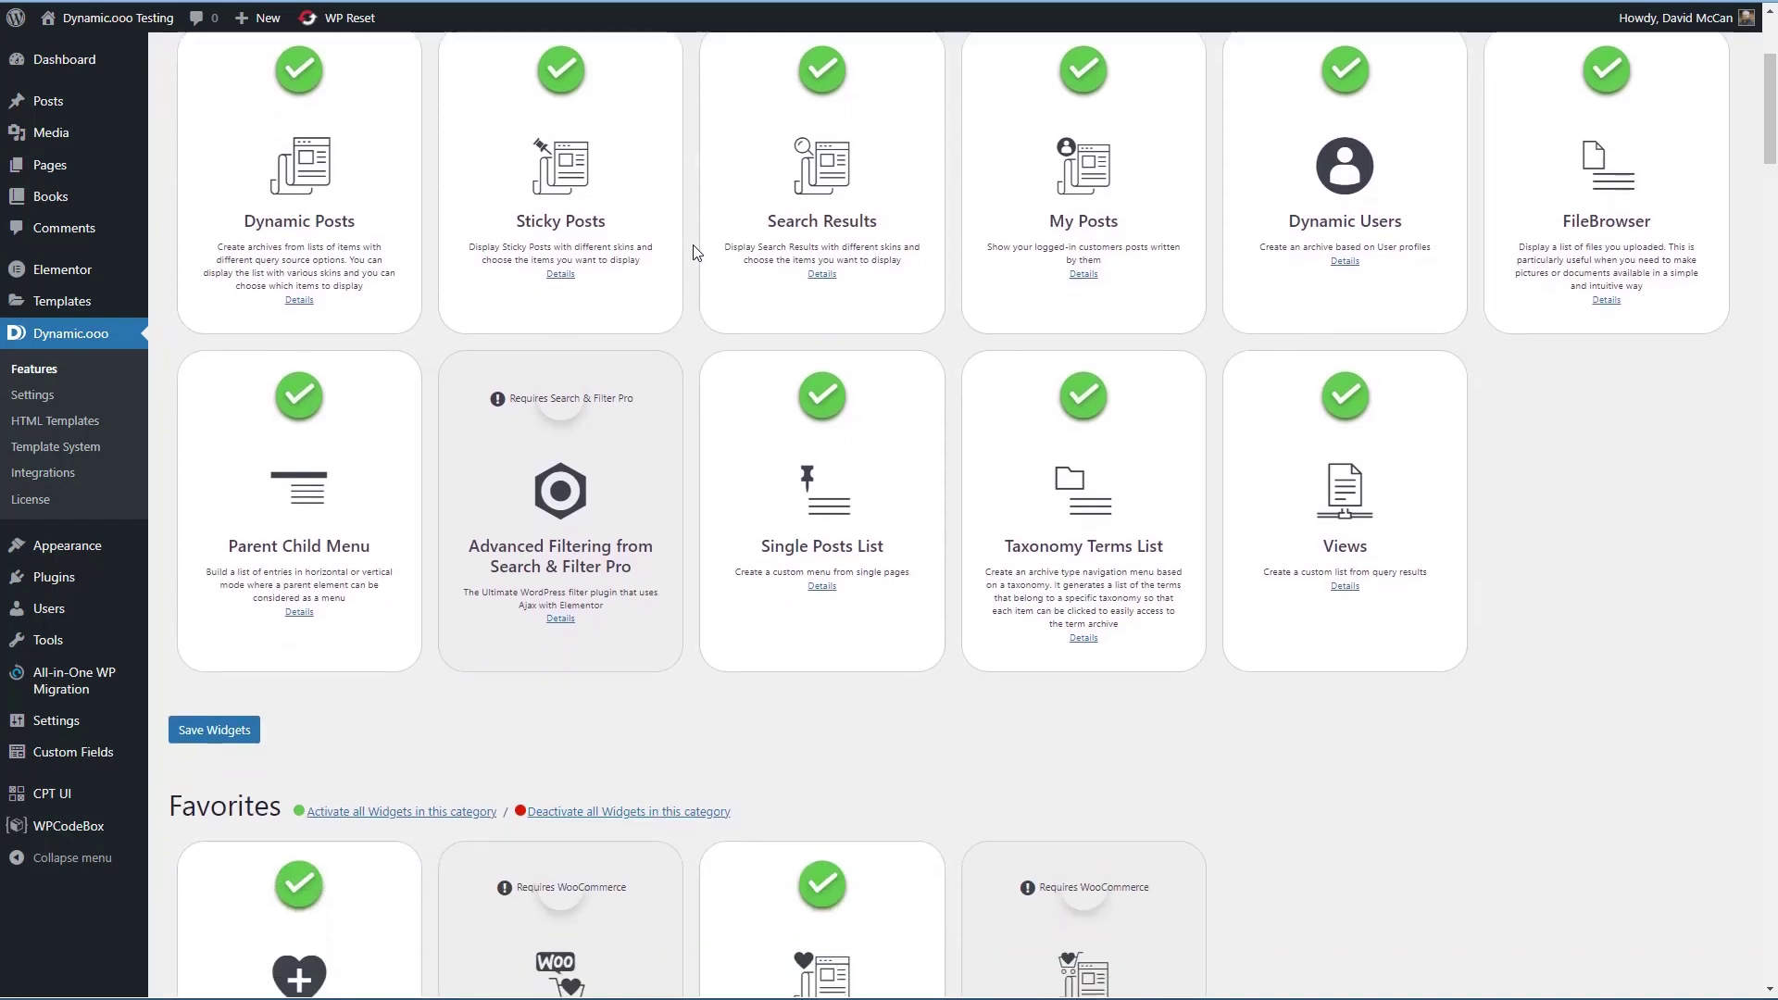
pyautogui.scroll(-14, 692, 244)
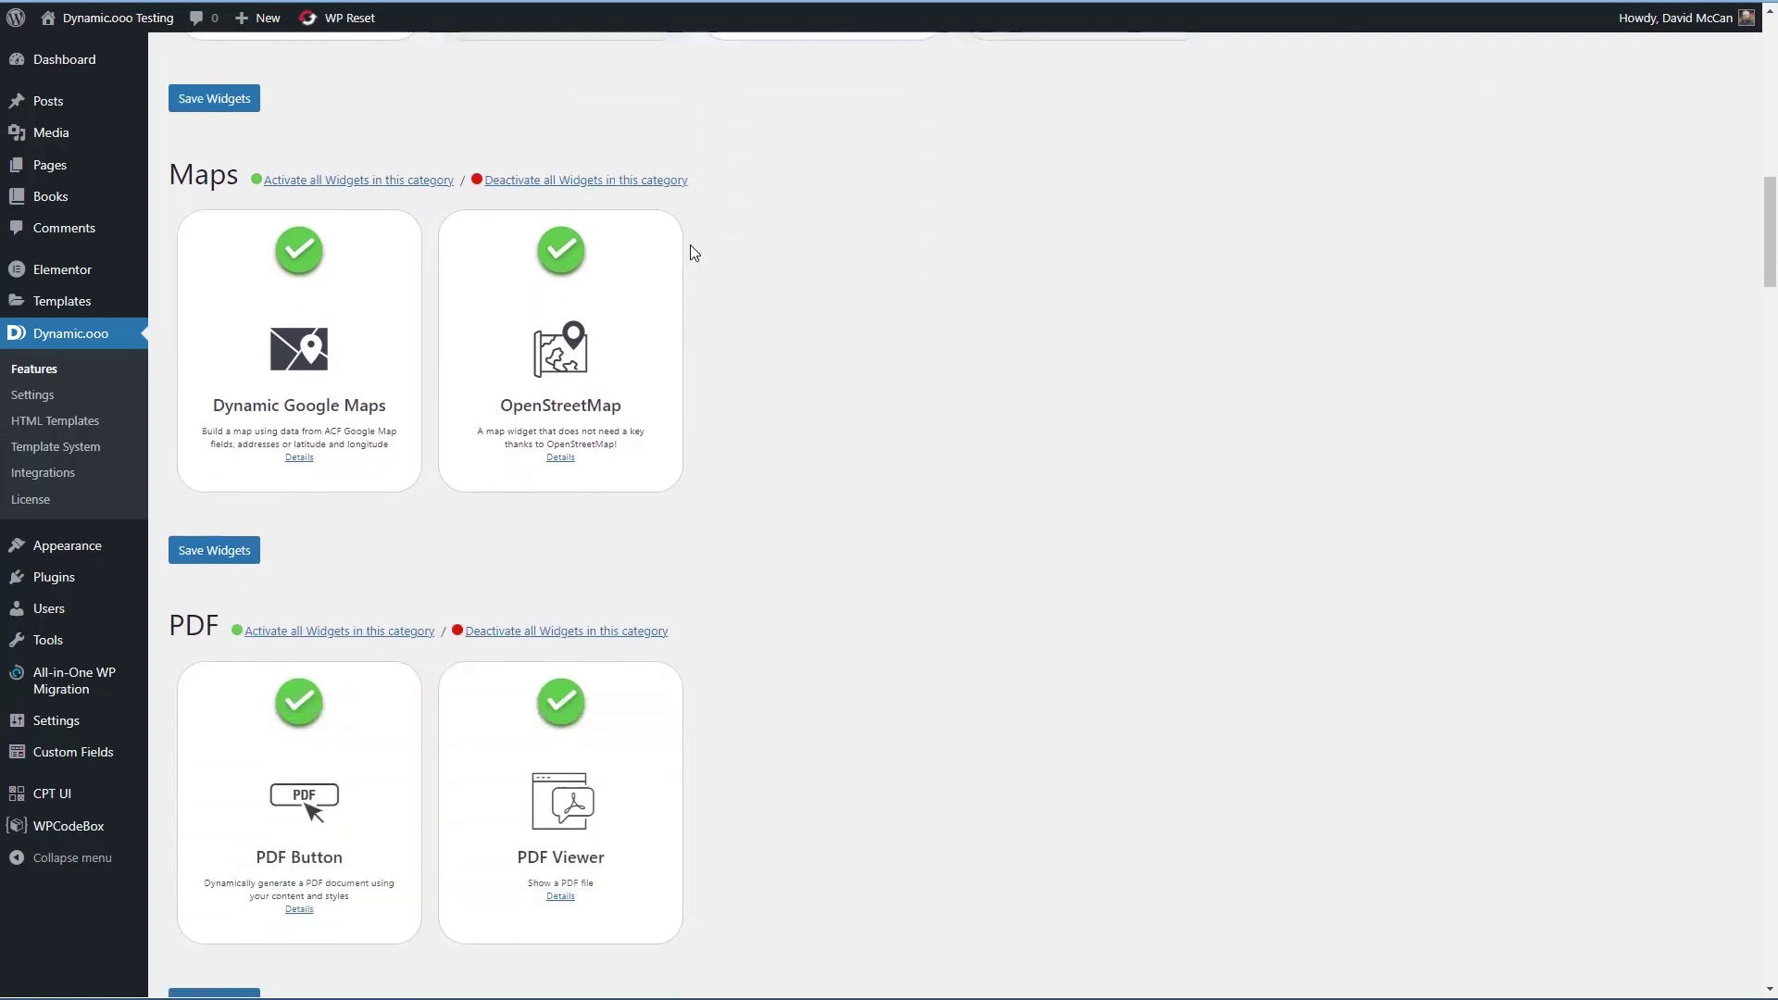
pyautogui.scroll(-4, 687, 244)
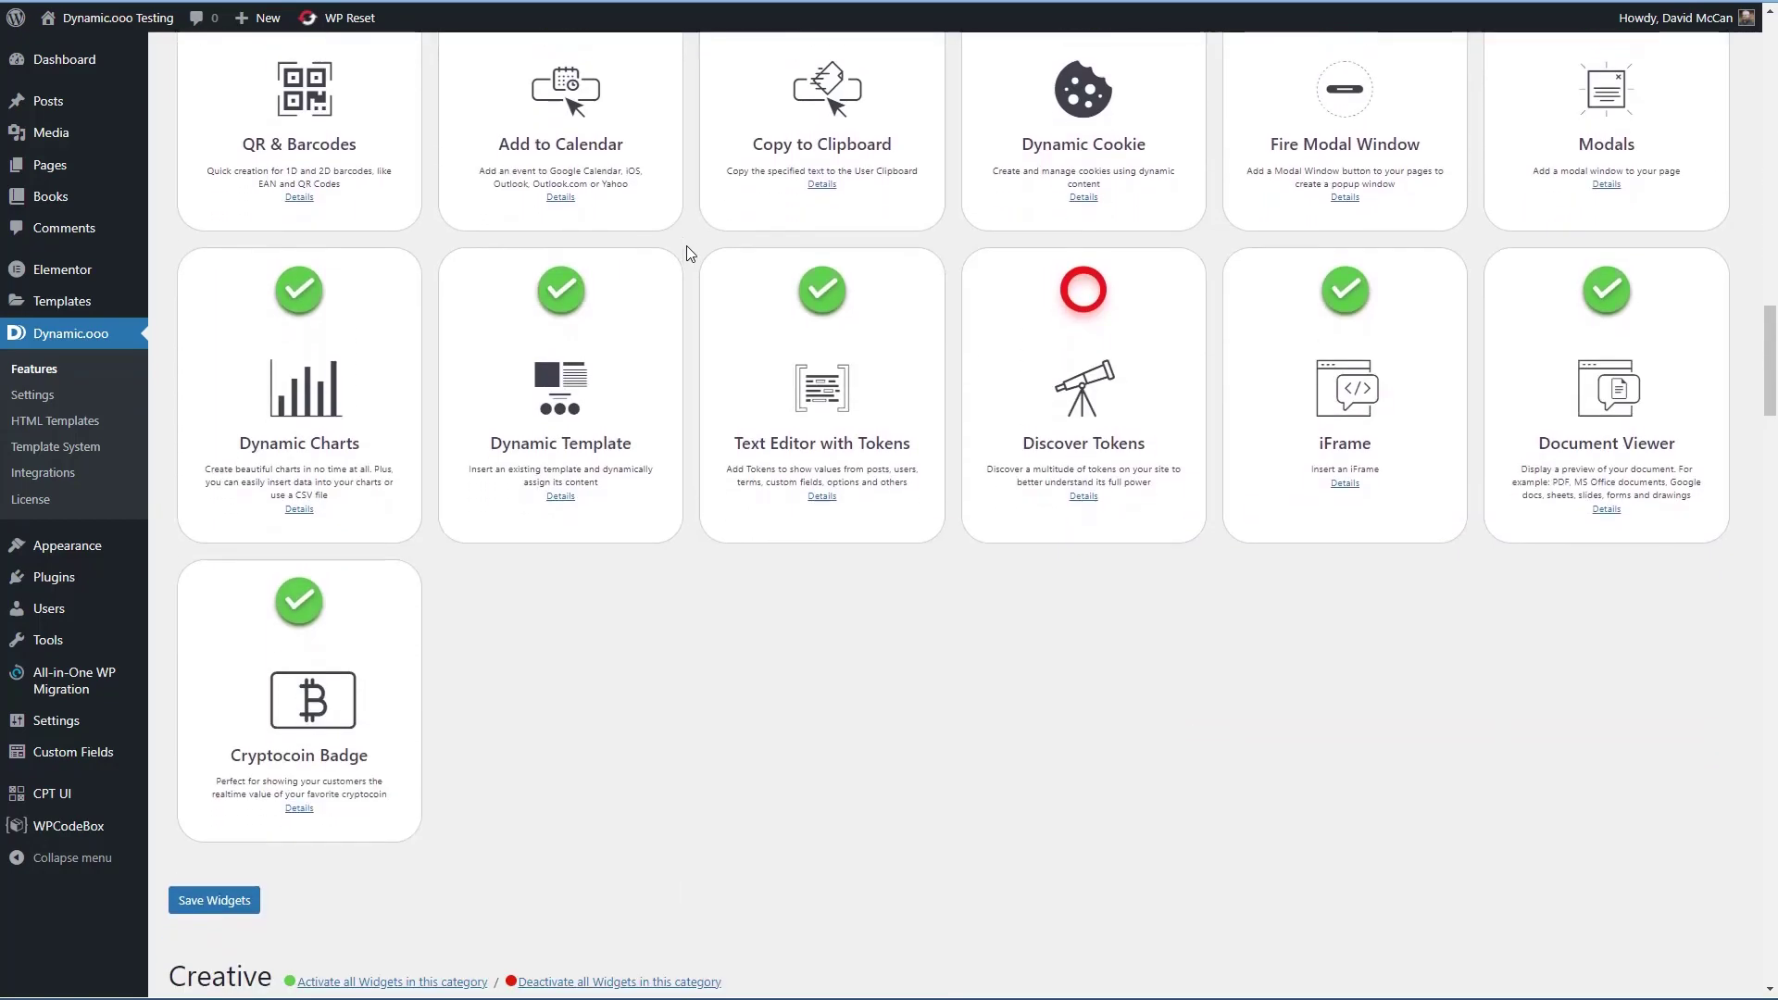
pyautogui.click(1084, 293)
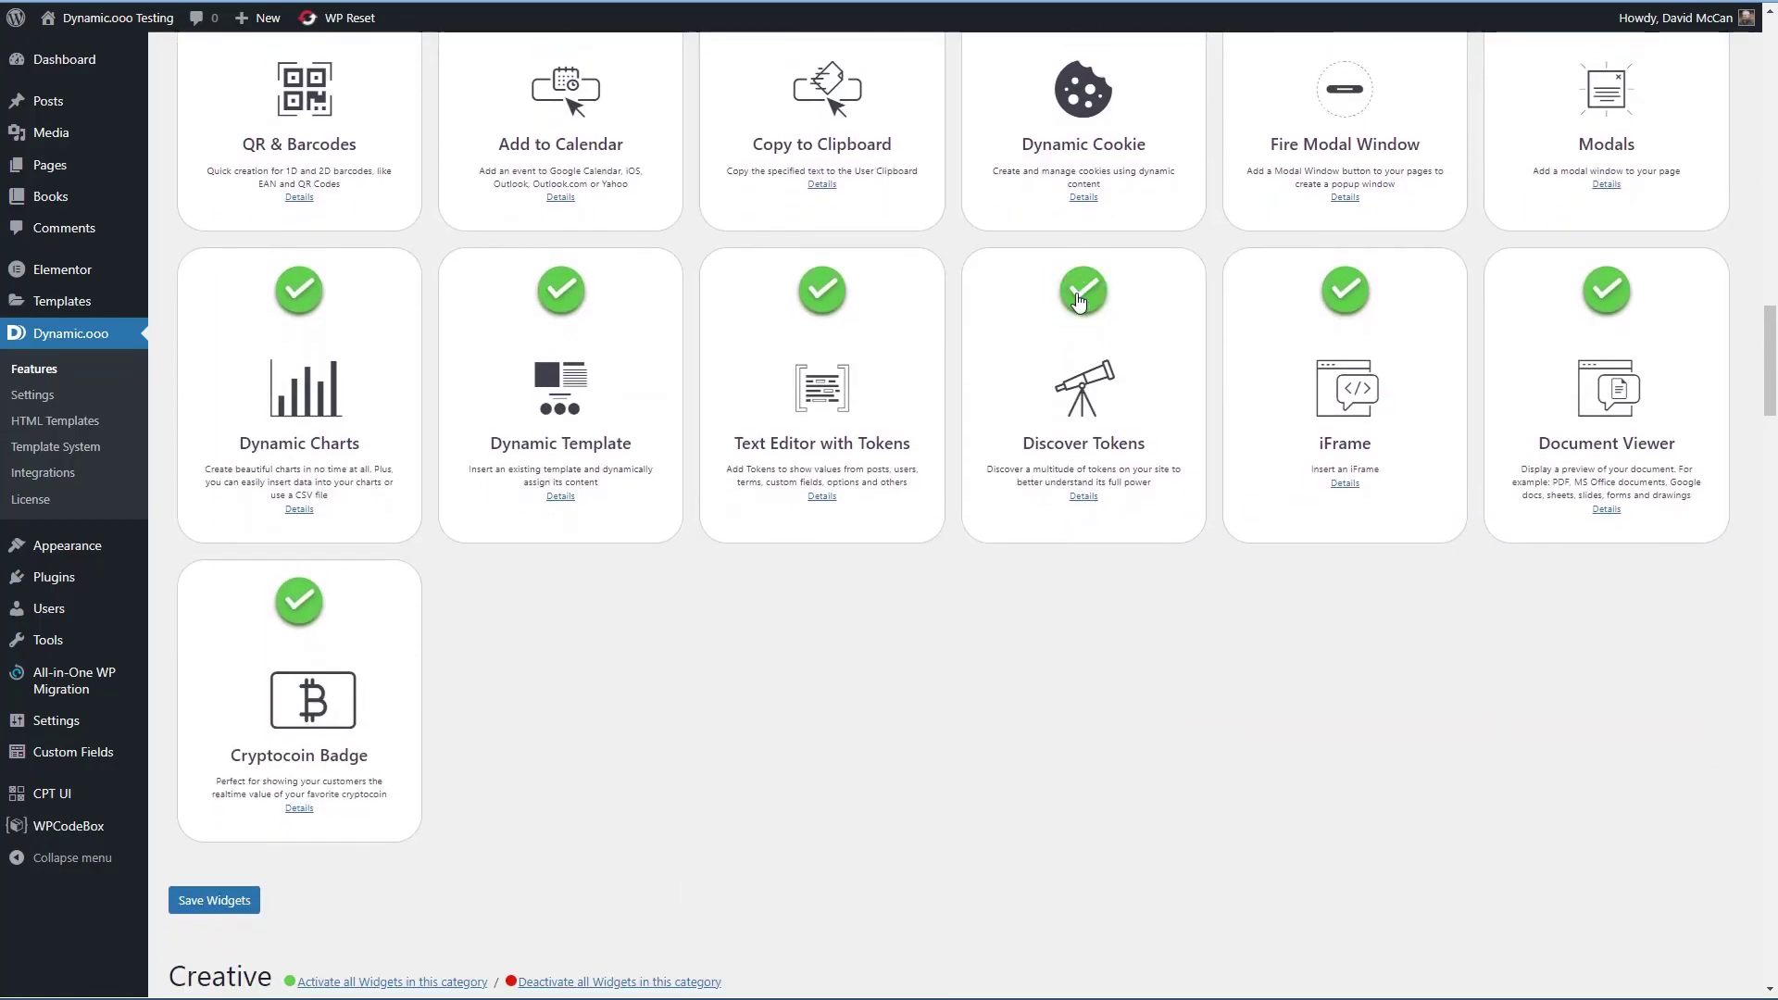
pyautogui.click(259, 887)
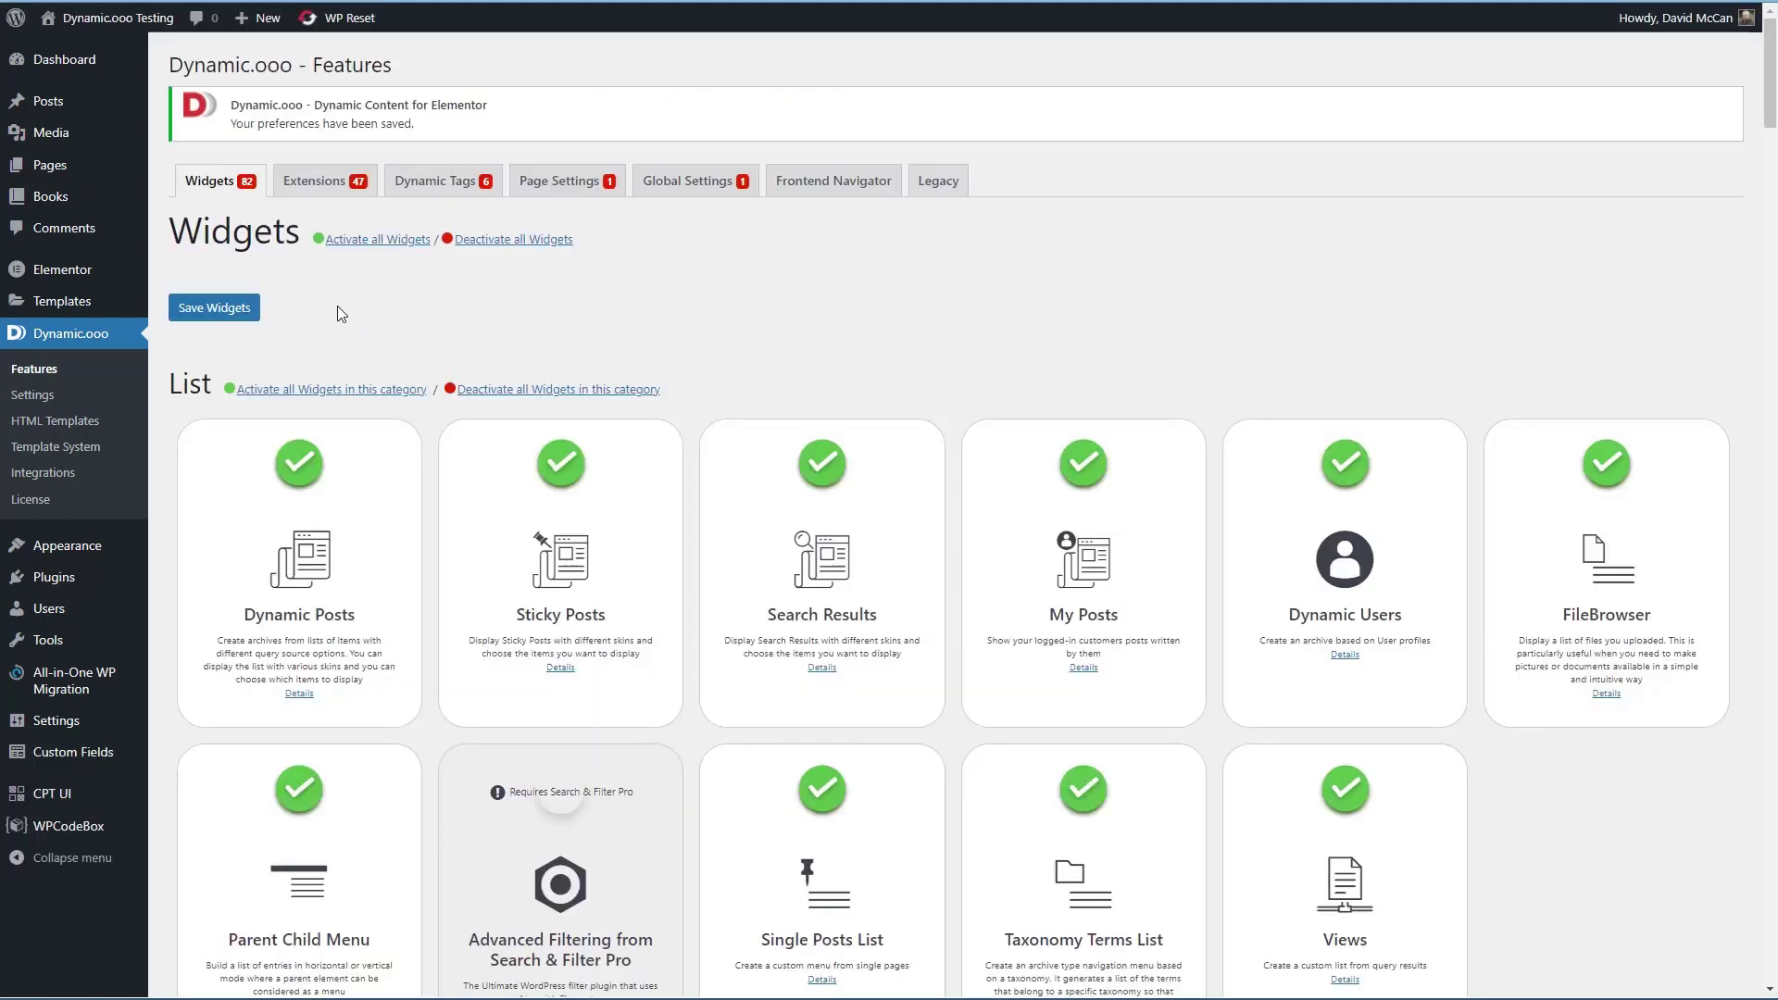
pyautogui.click(32, 396)
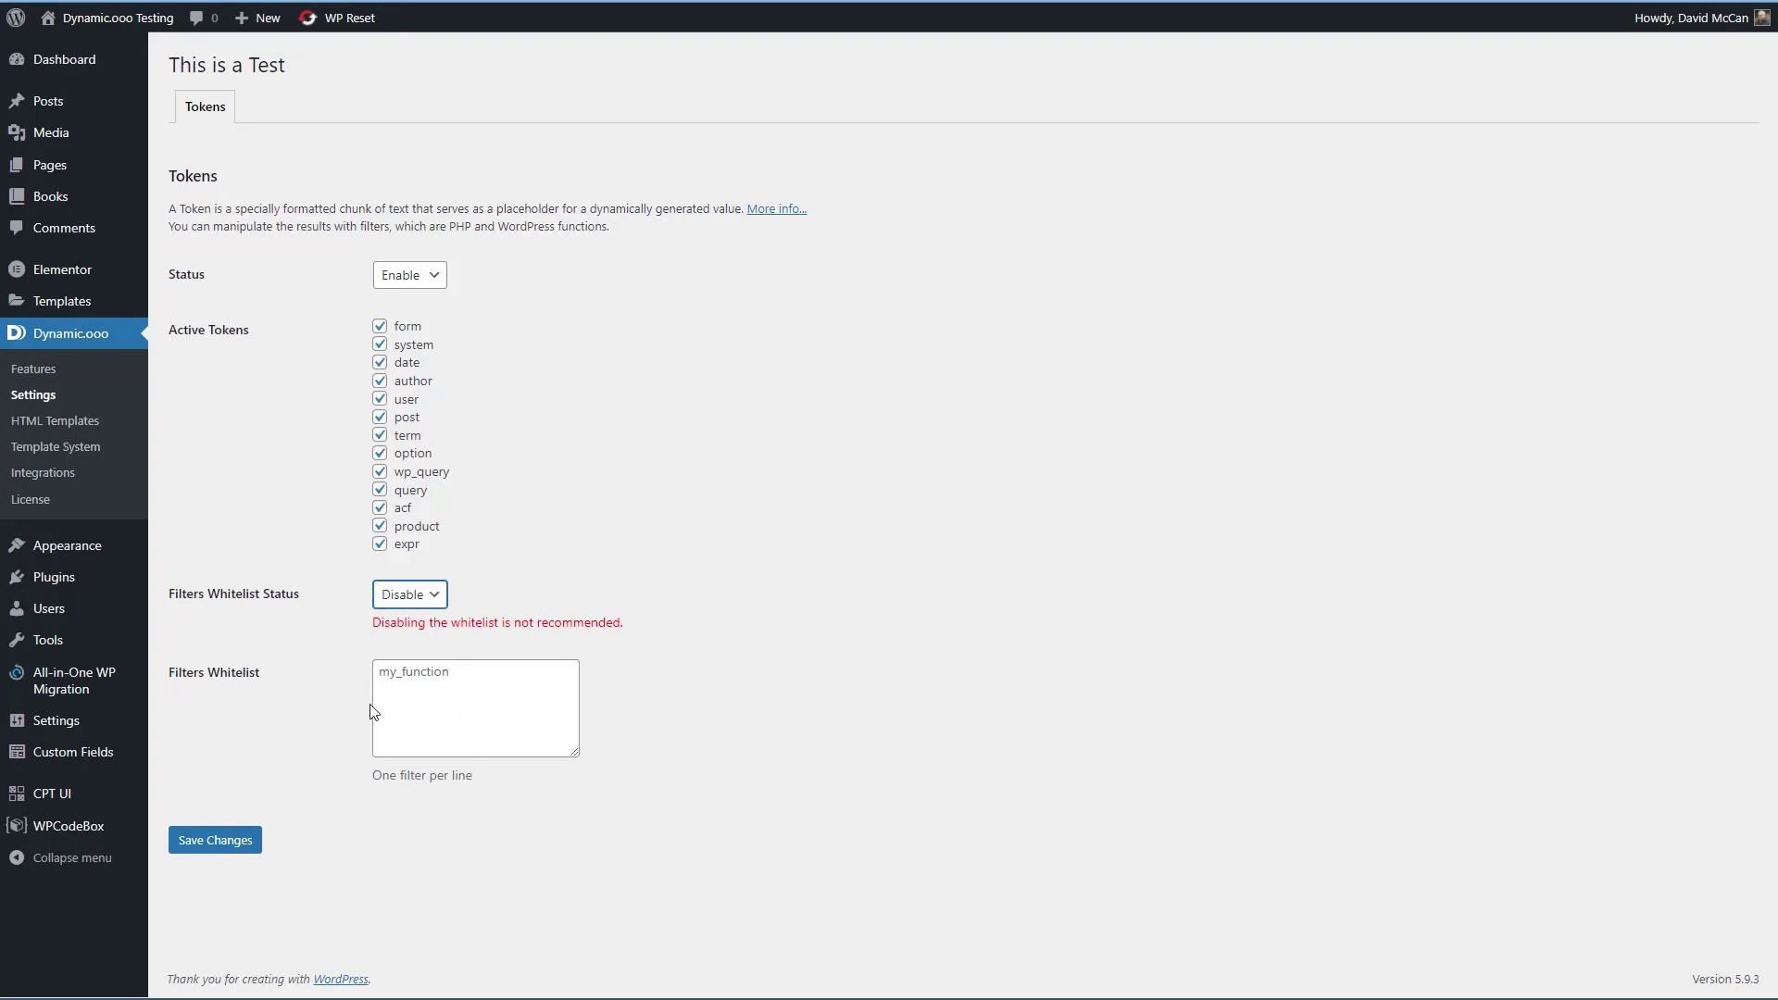
pyautogui.moveTo(65, 172)
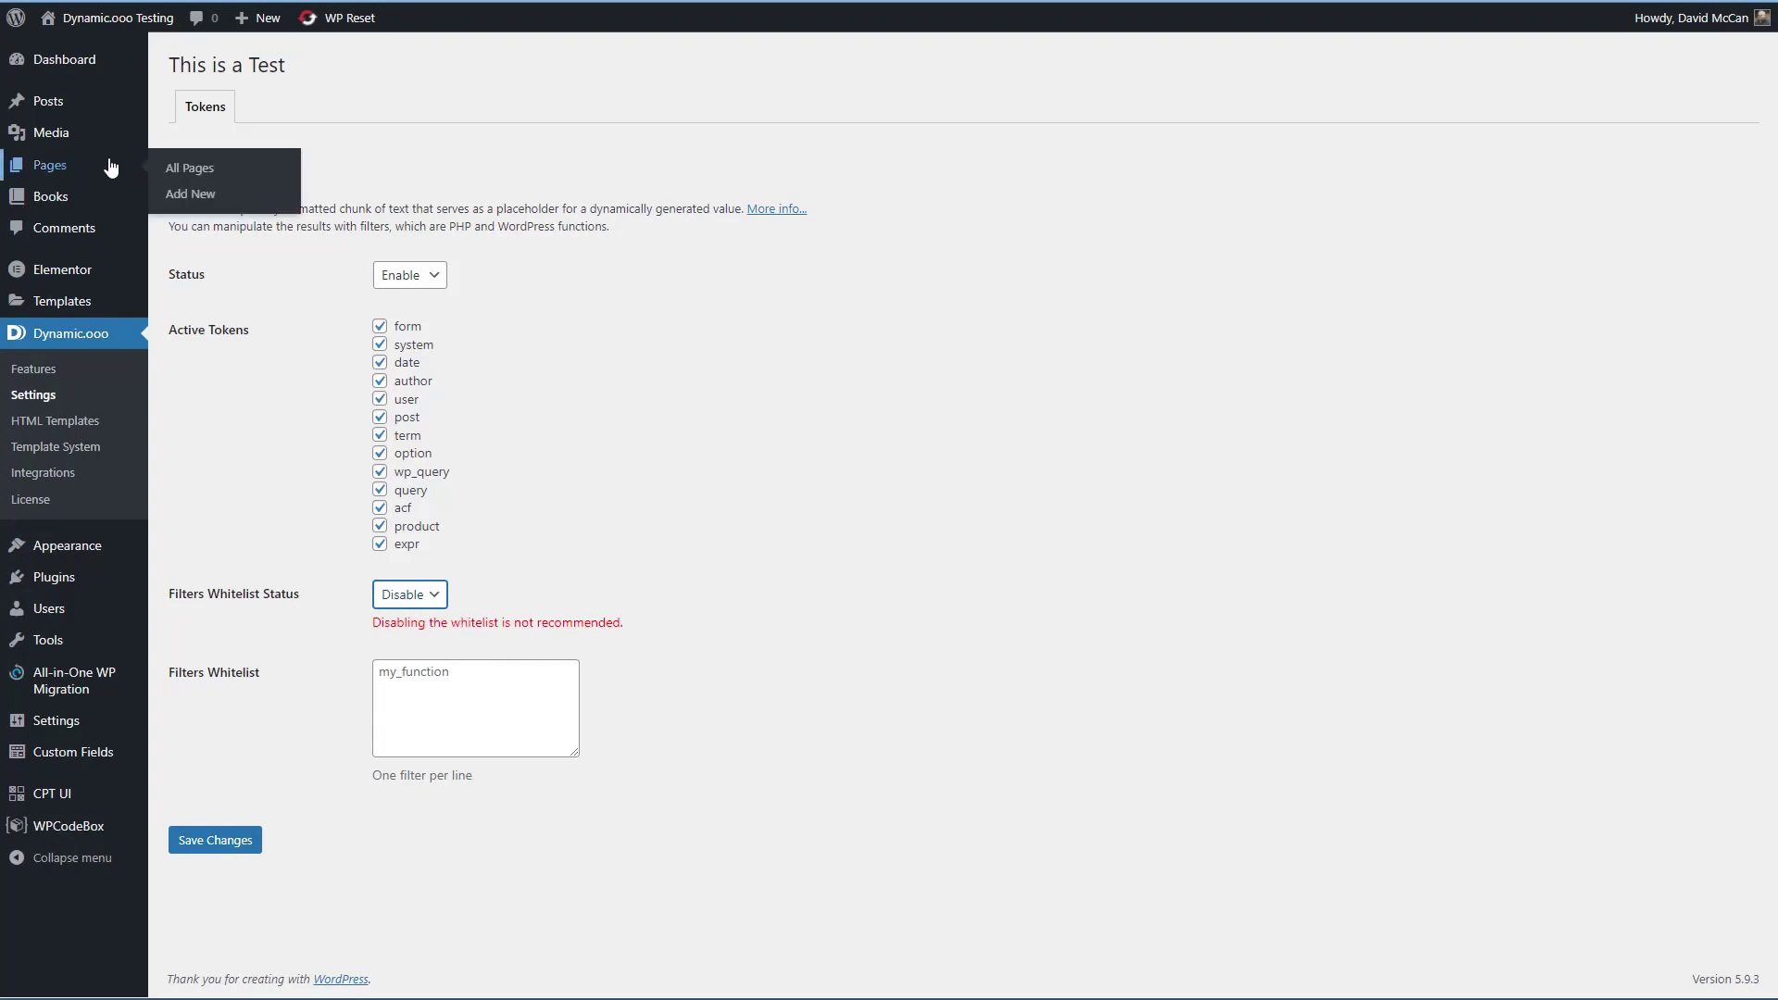
# - Add and publish a page titled 'Discover Tokens Testing', then open it in Elementor
pyautogui.click(192, 197)
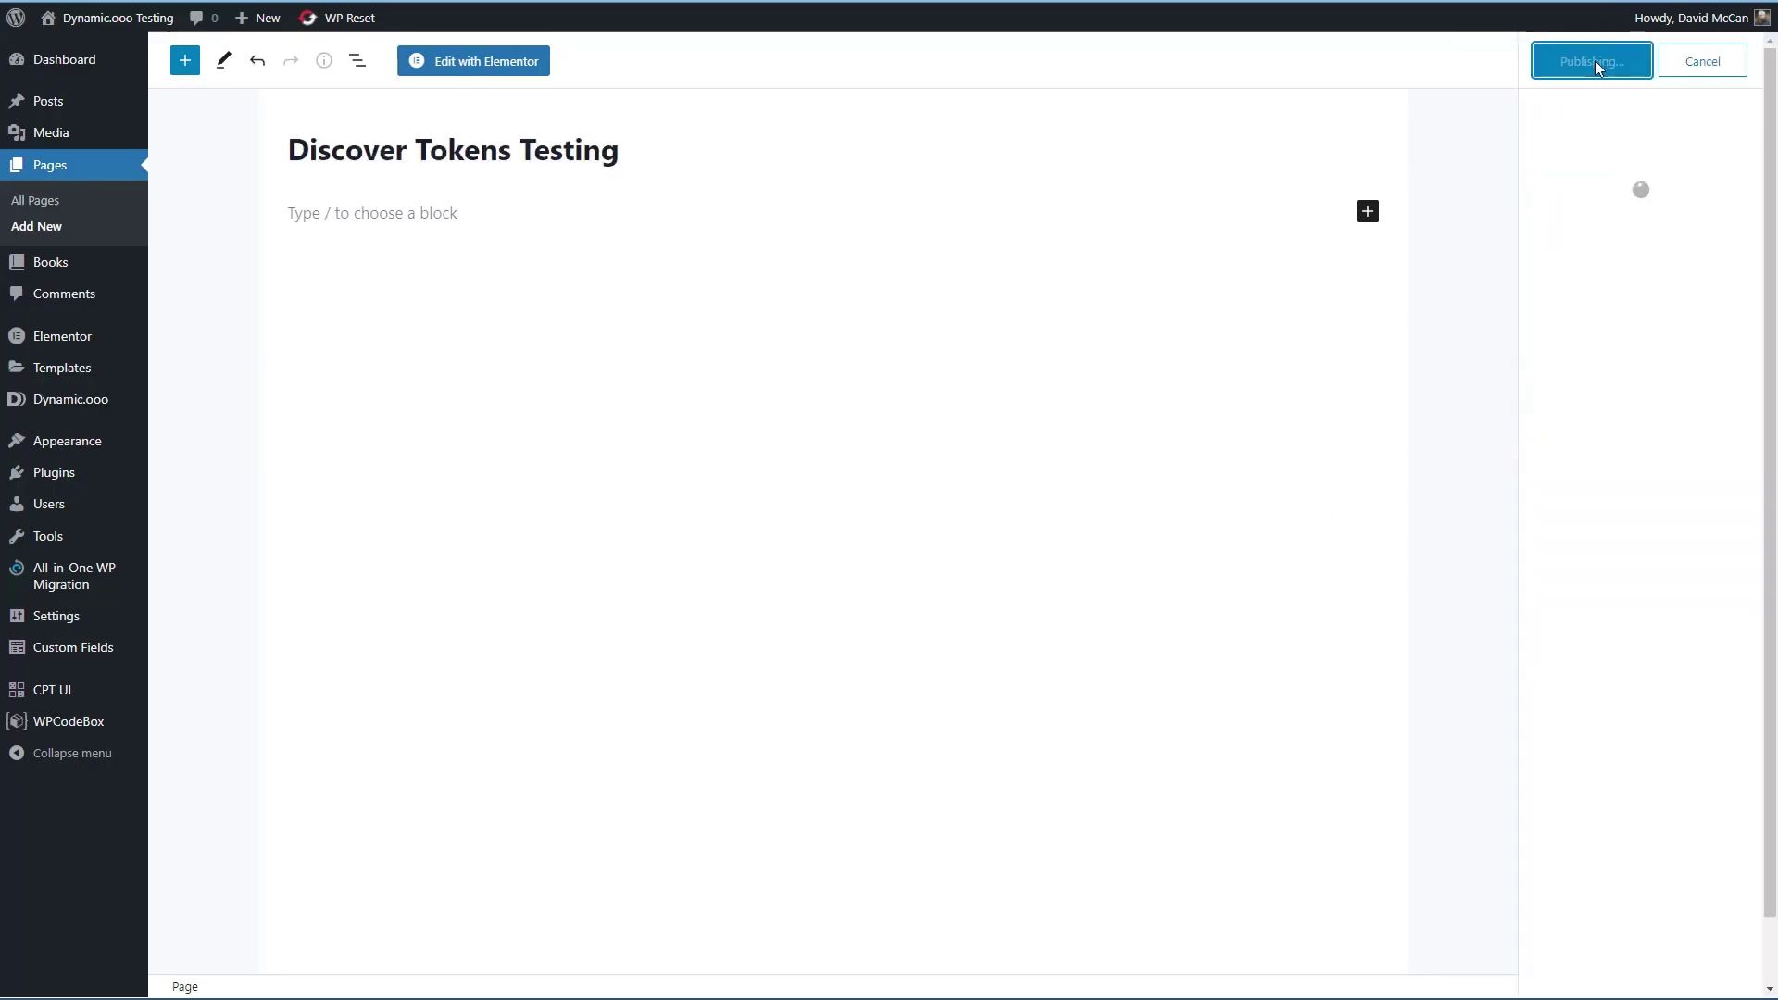
pyautogui.click(1588, 63)
pyautogui.click(472, 63)
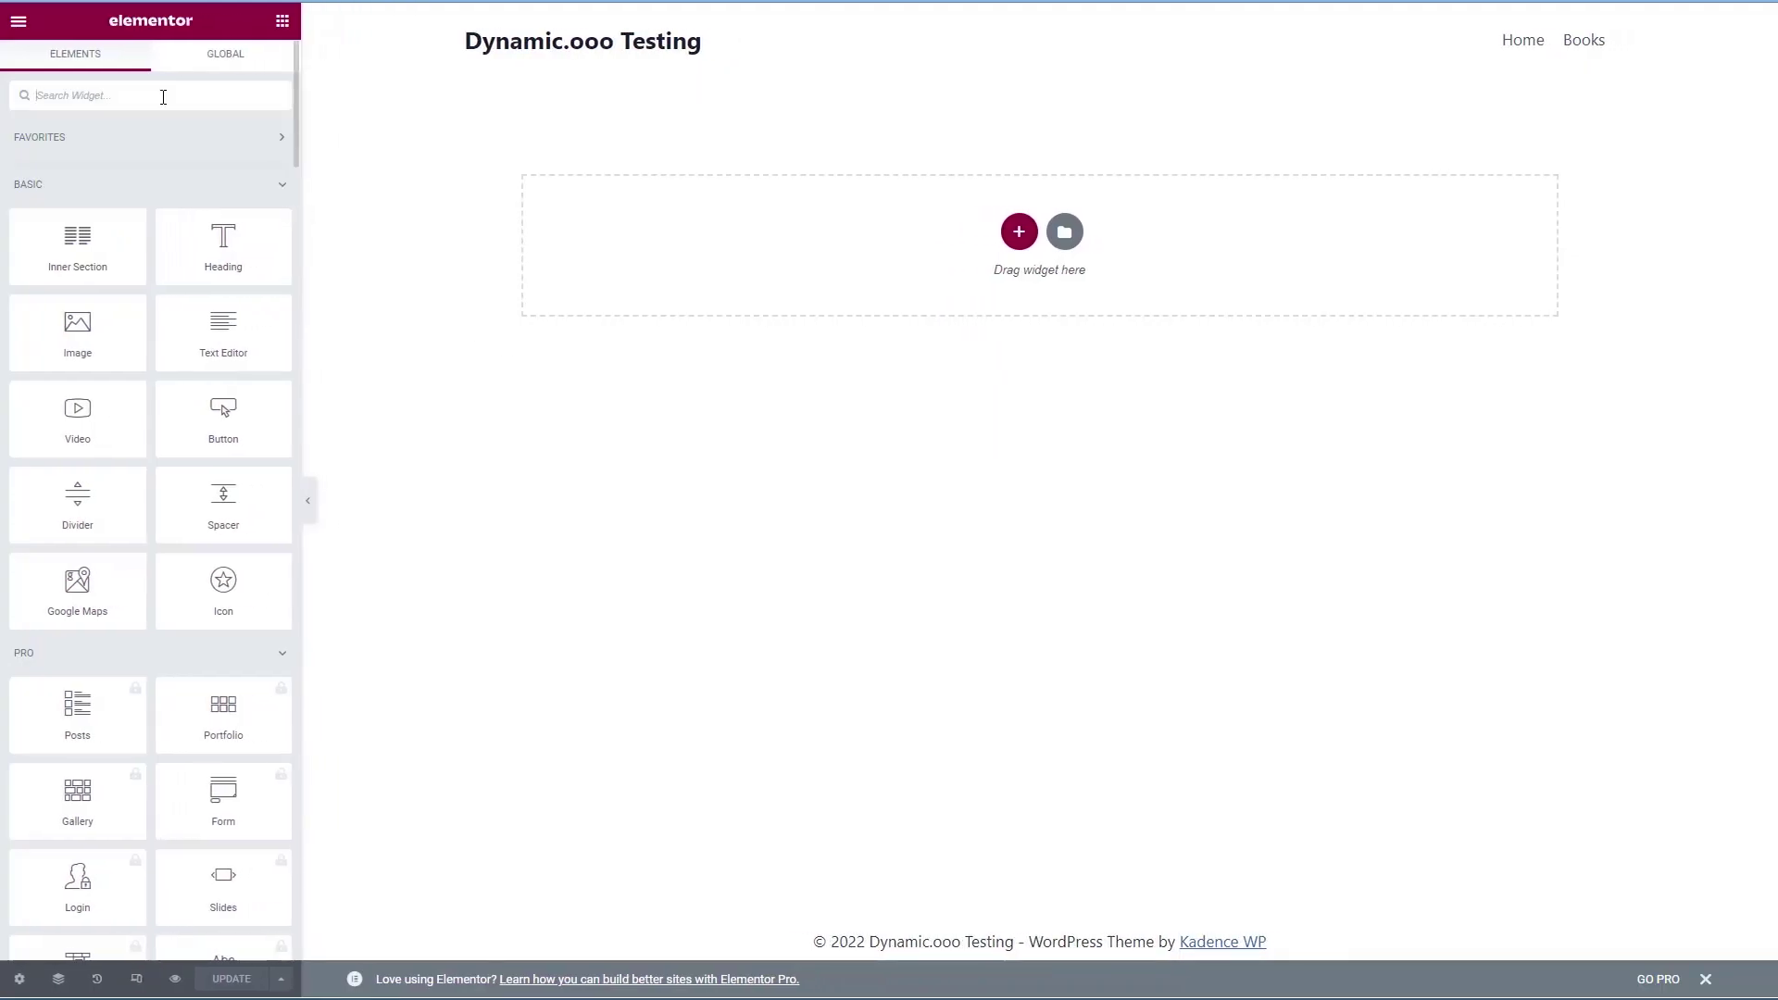
# - Find the widget by searching 'token' and place Discover Tokens in the empty section
pyautogui.click(163, 96)
pyautogui.write('token')
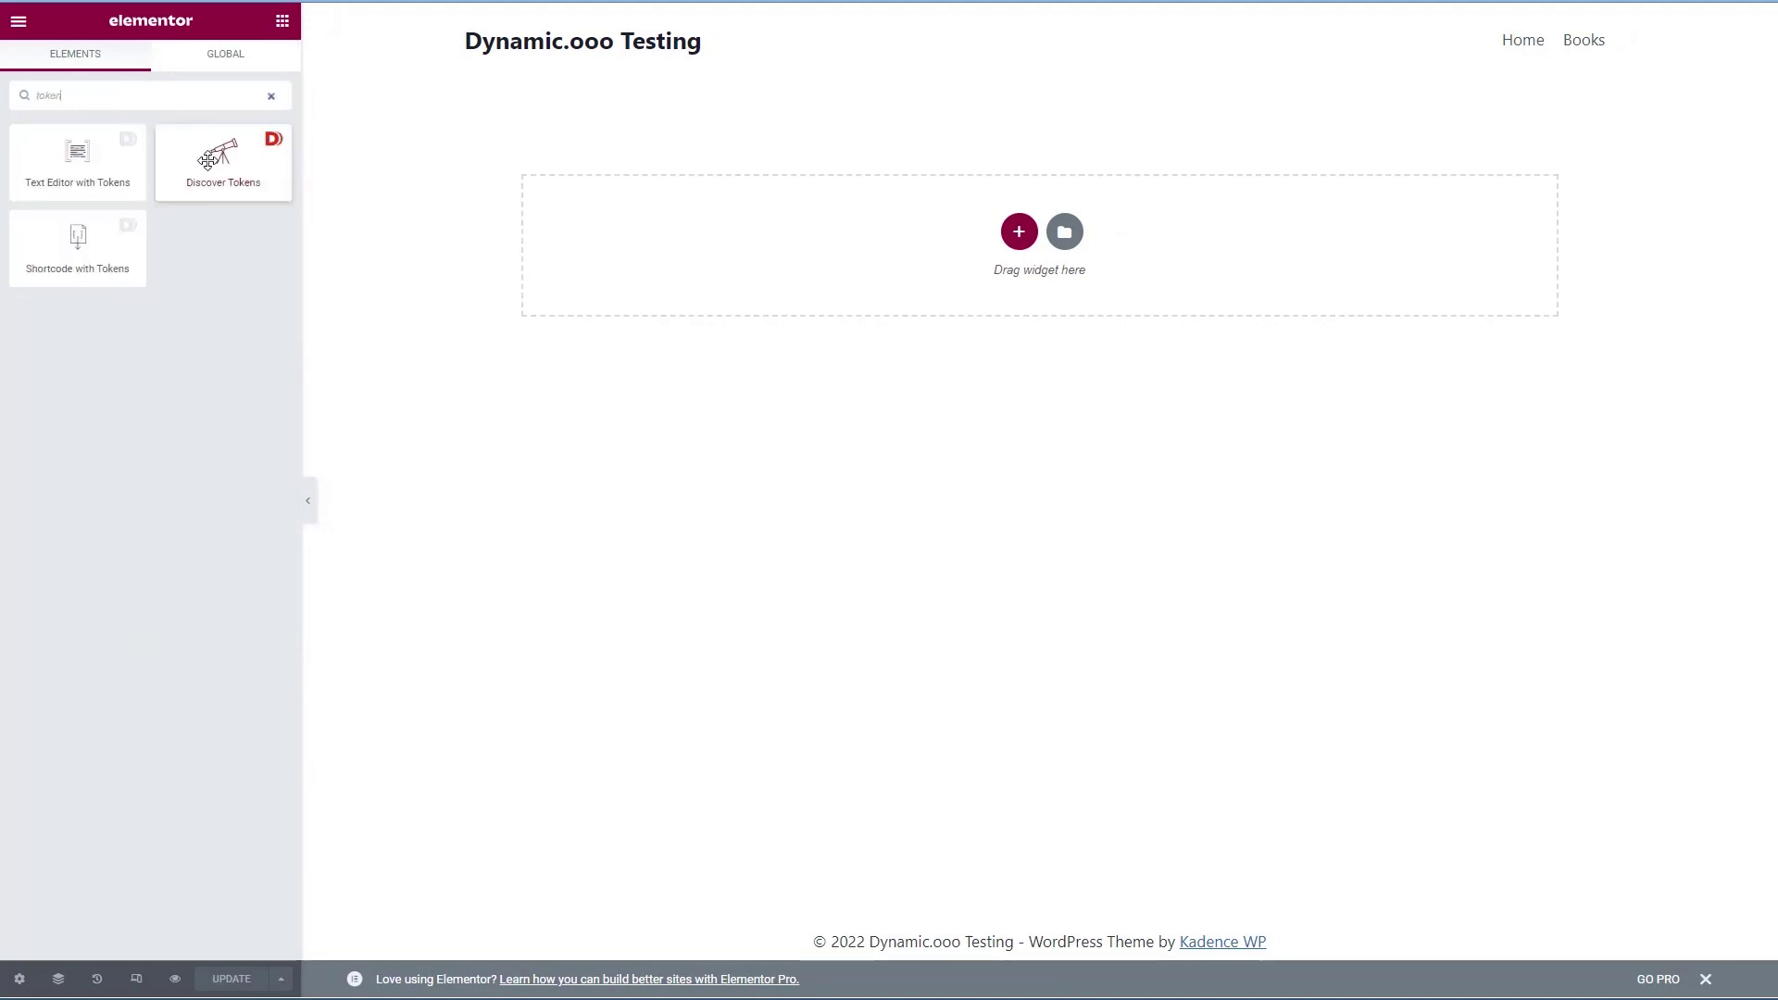
pyautogui.moveTo(218, 159); pyautogui.dragTo(981, 252)
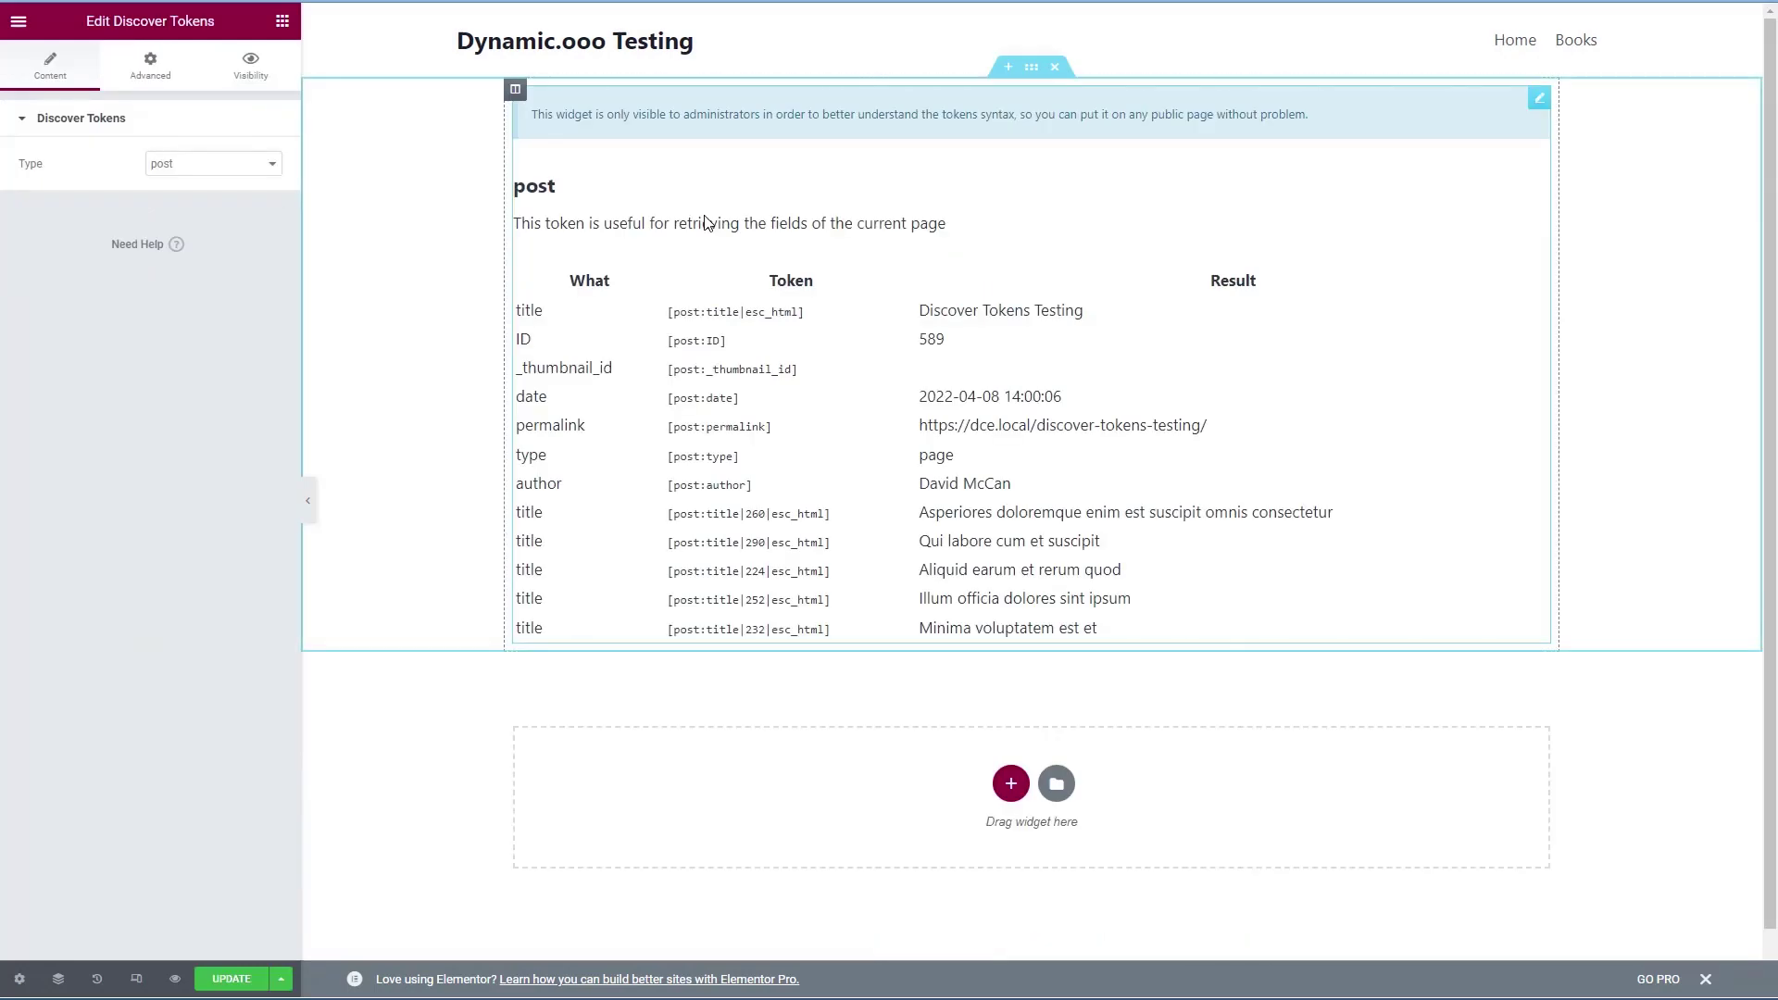
# - Set the widget's Type to acf, save the page, and return to the WordPress editor
pyautogui.click(278, 166)
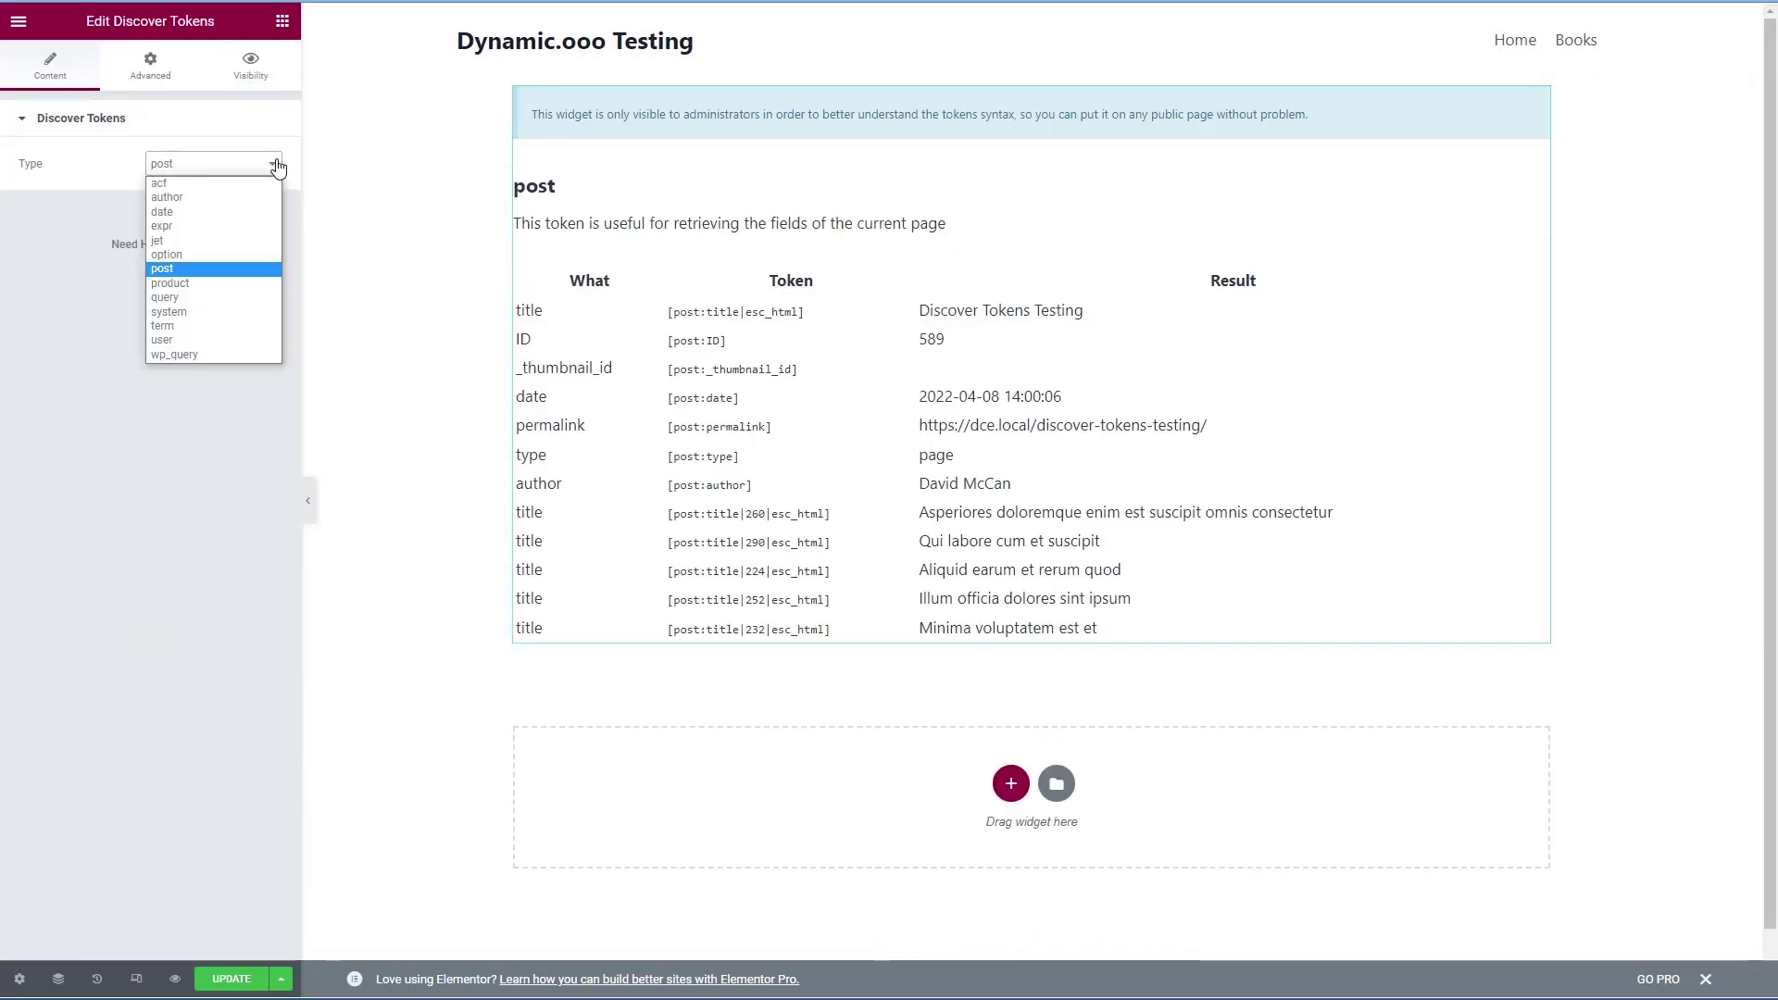
pyautogui.click(690, 196)
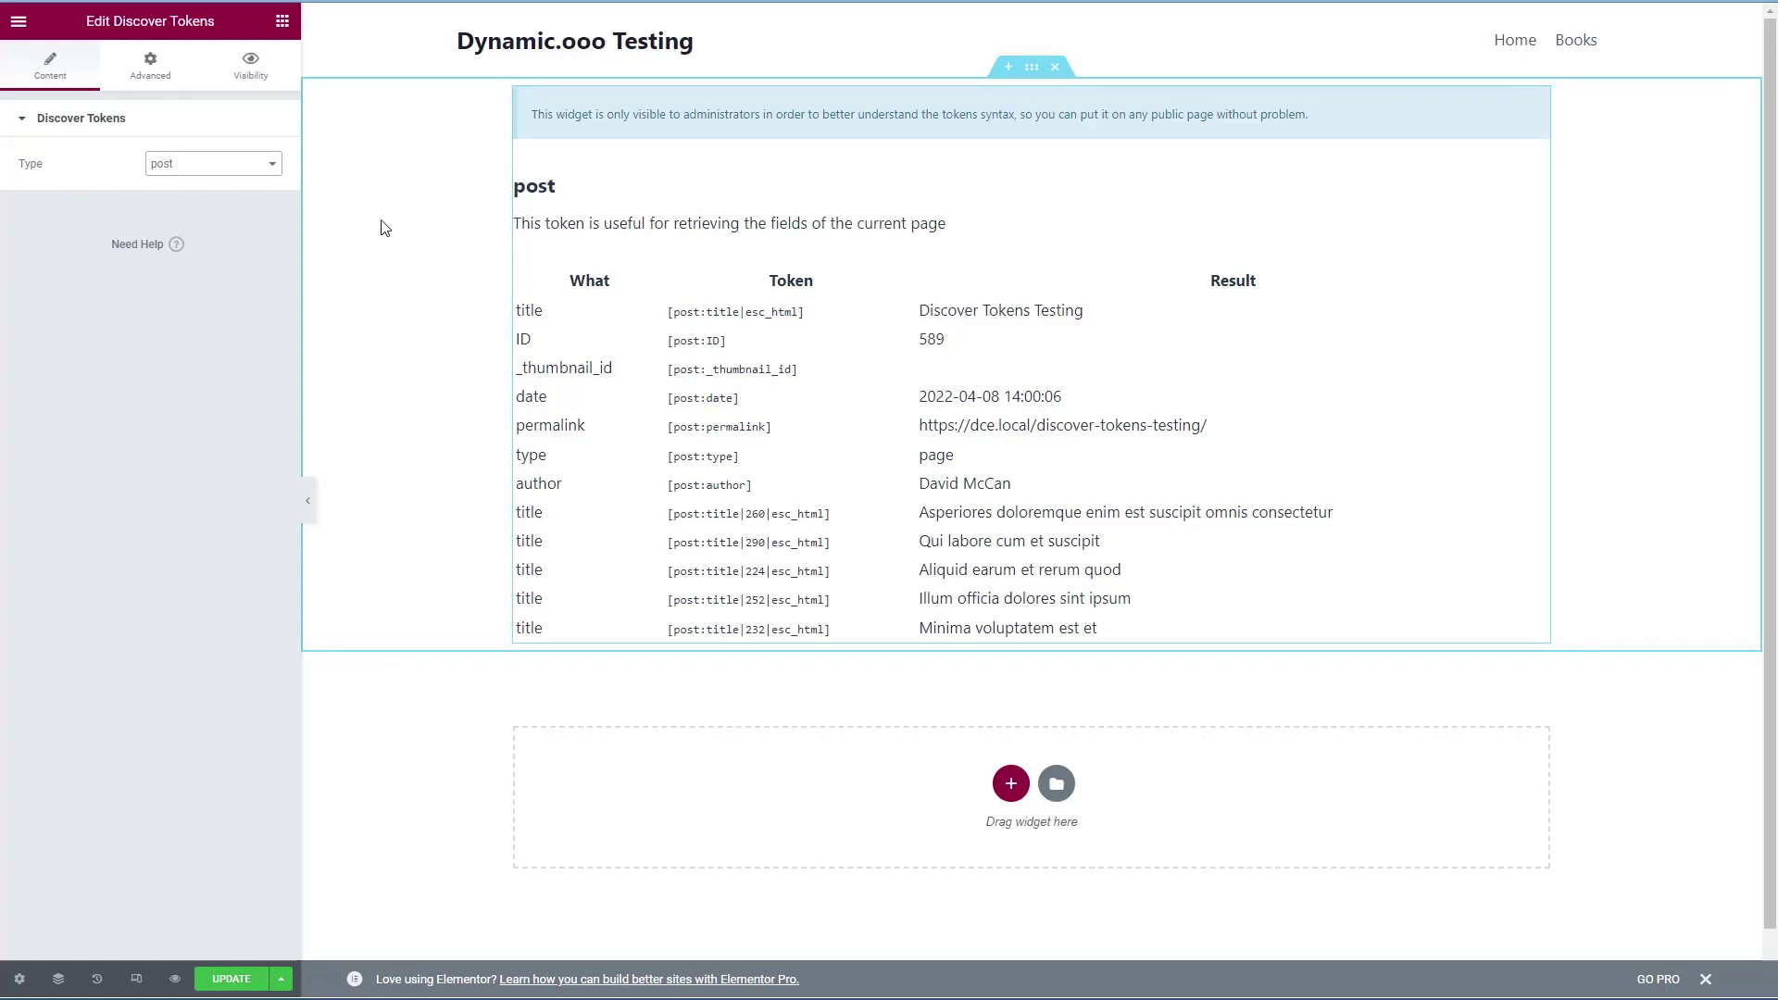
pyautogui.click(273, 167)
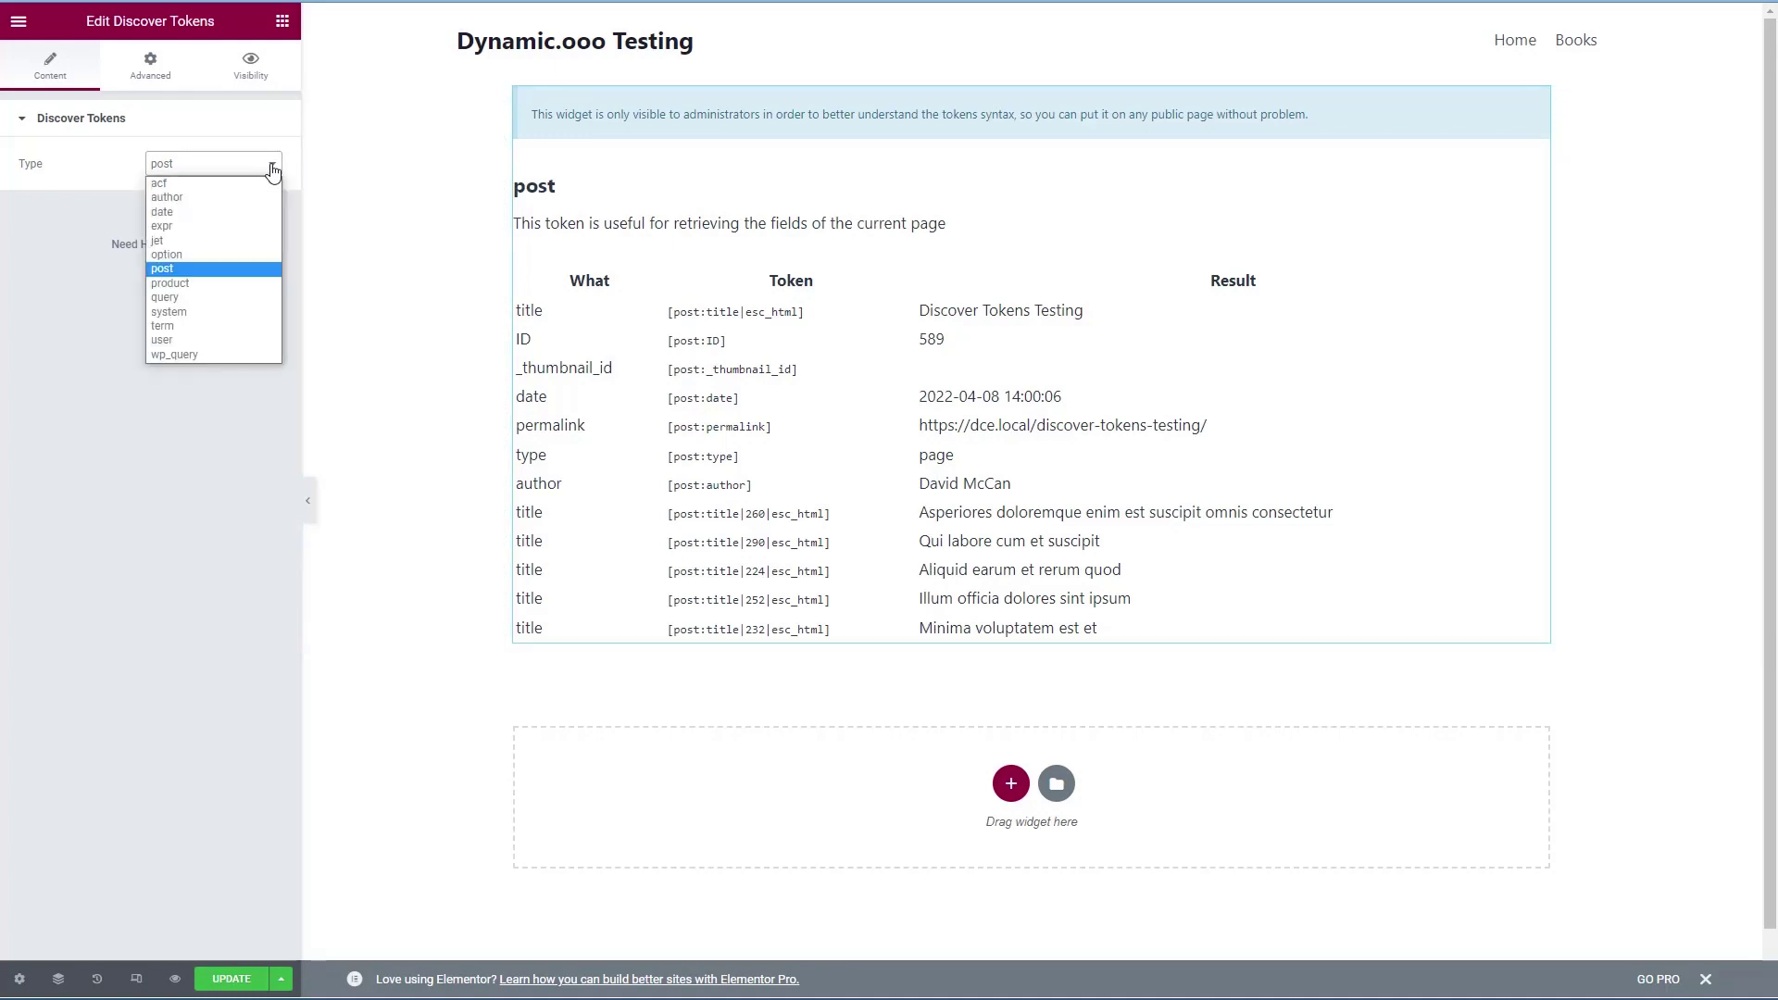
pyautogui.click(182, 185)
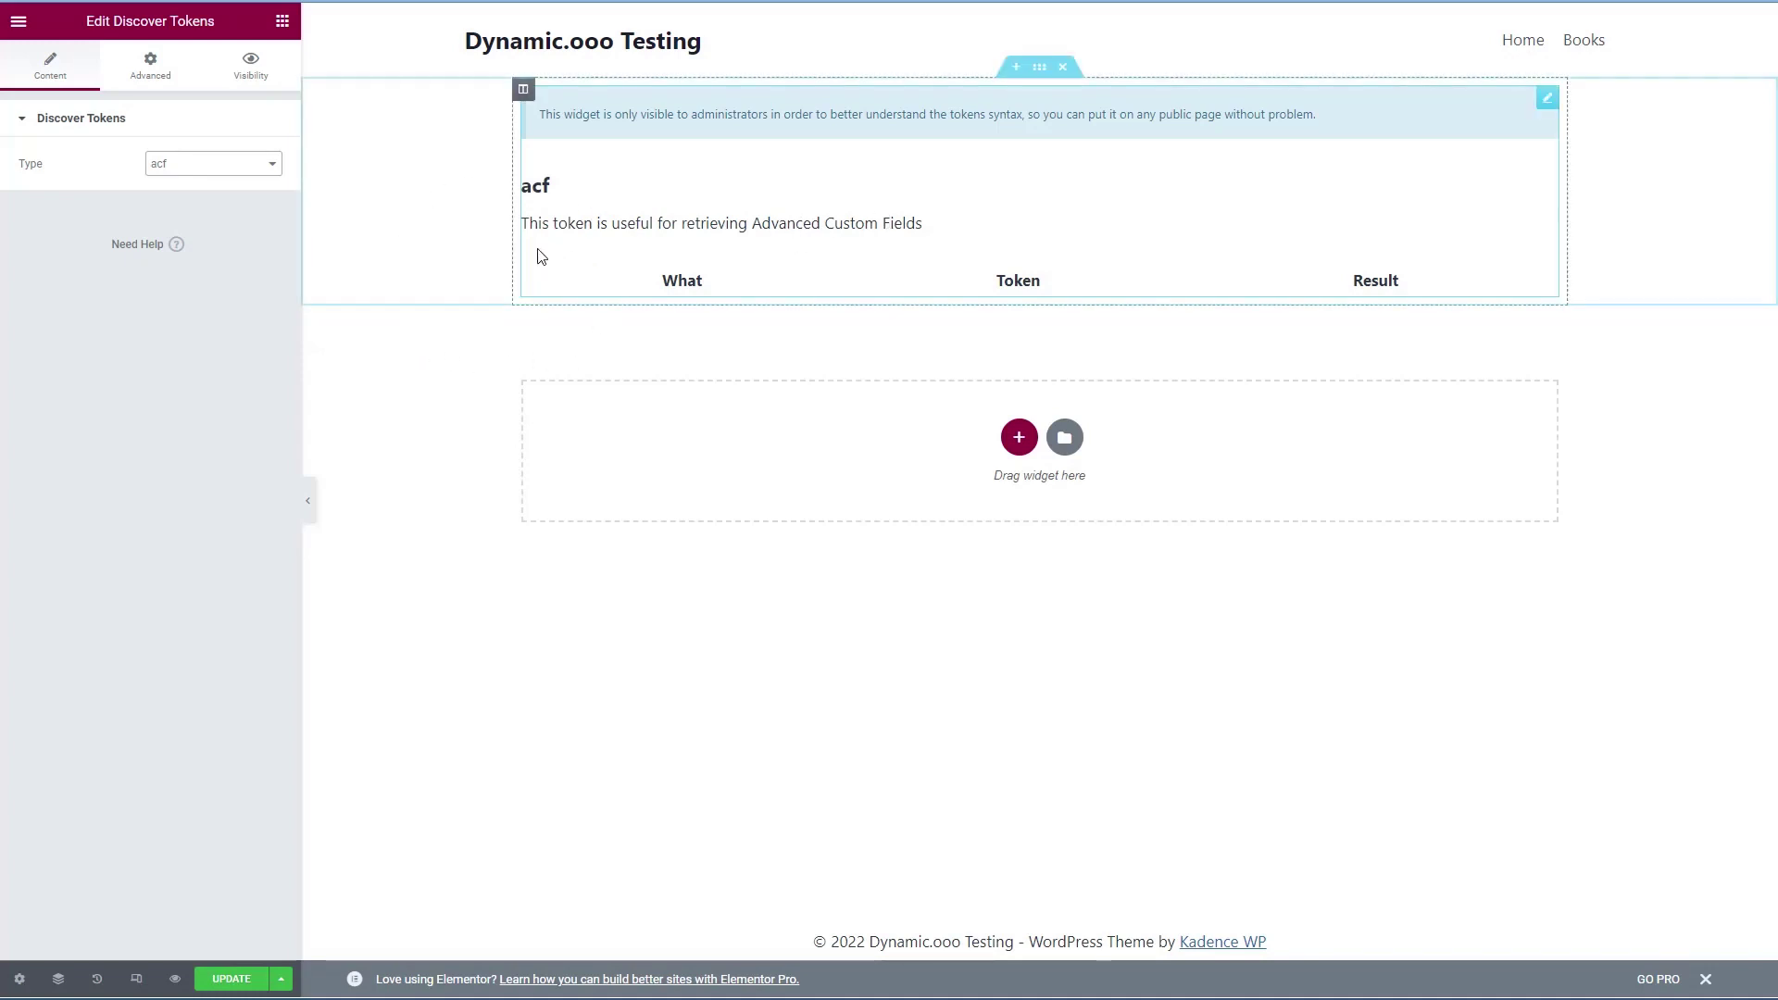
pyautogui.click(231, 979)
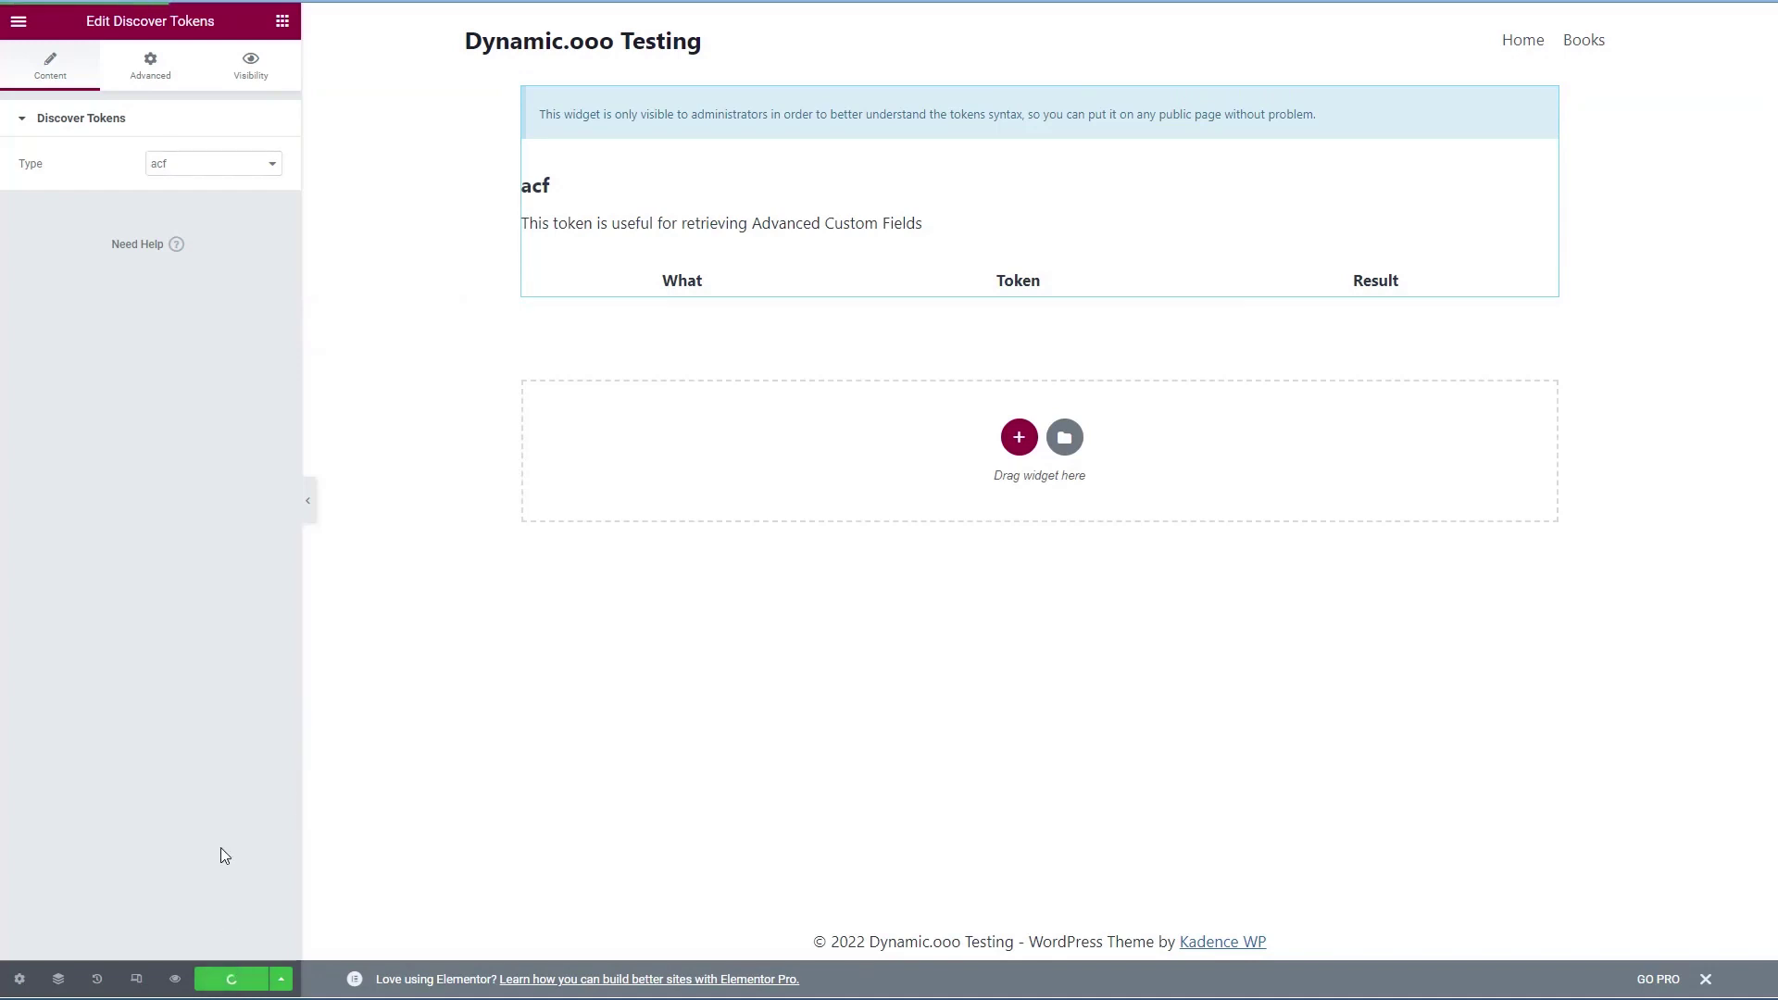
pyautogui.click(18, 21)
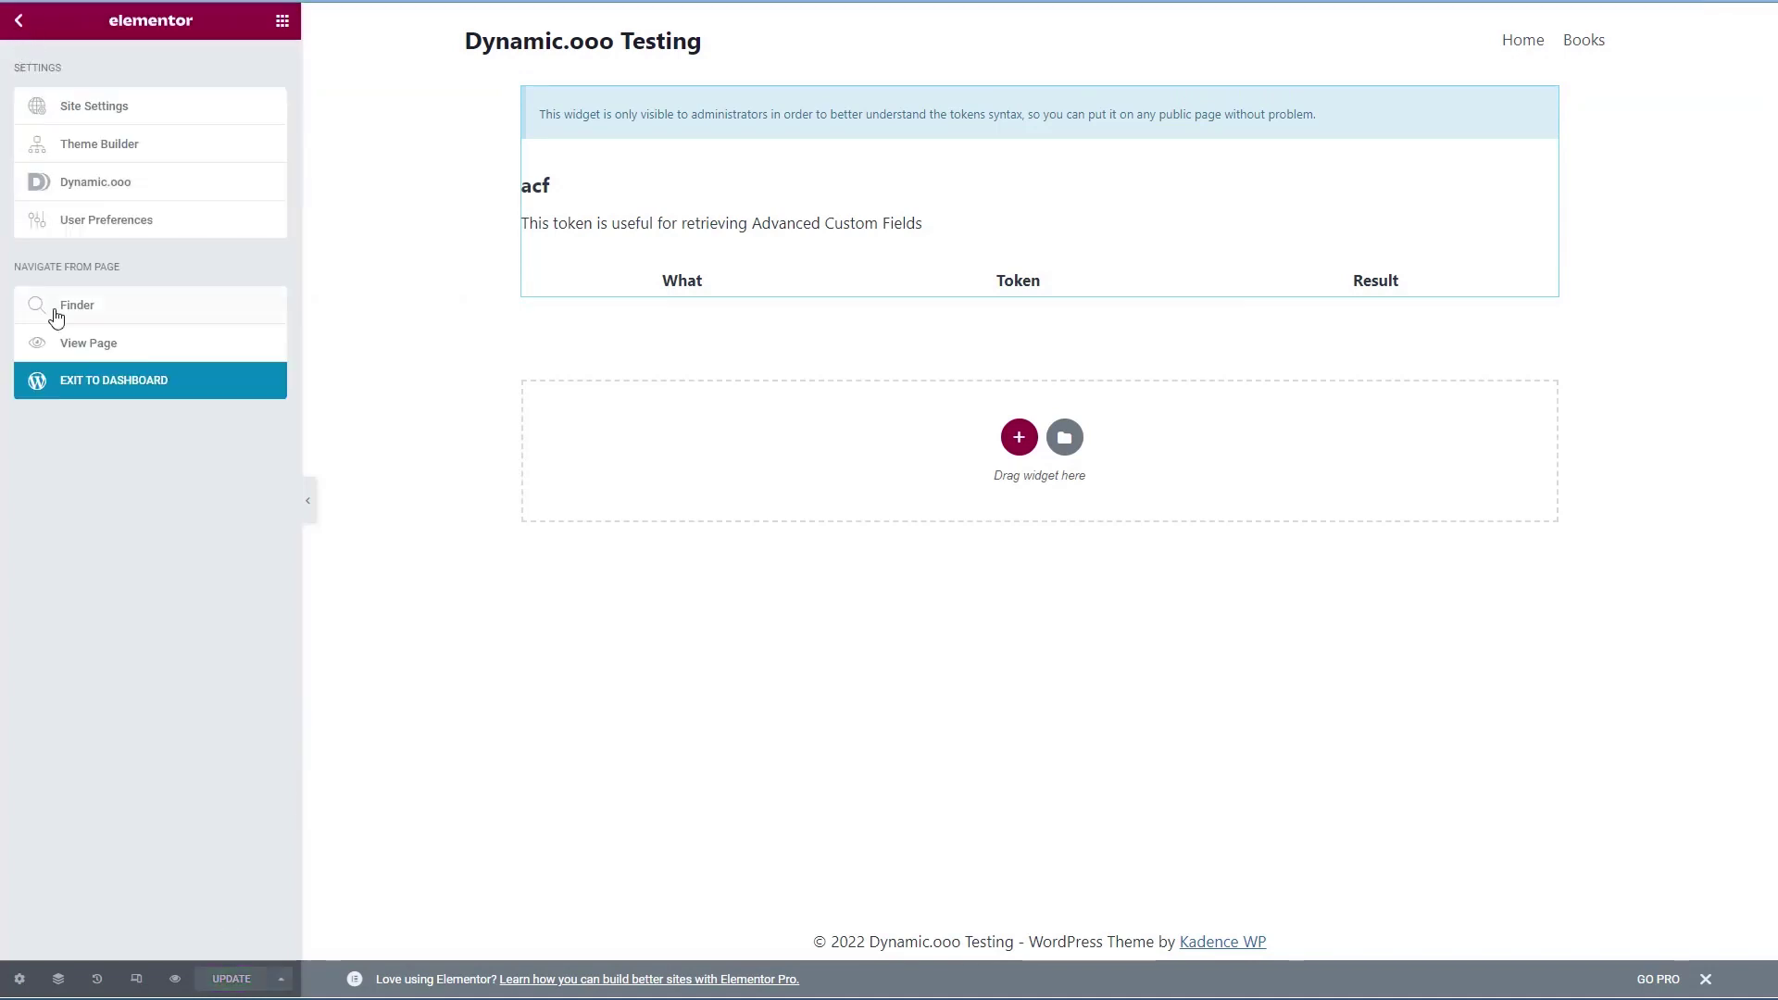
pyautogui.click(81, 381)
pyautogui.moveTo(65, 262)
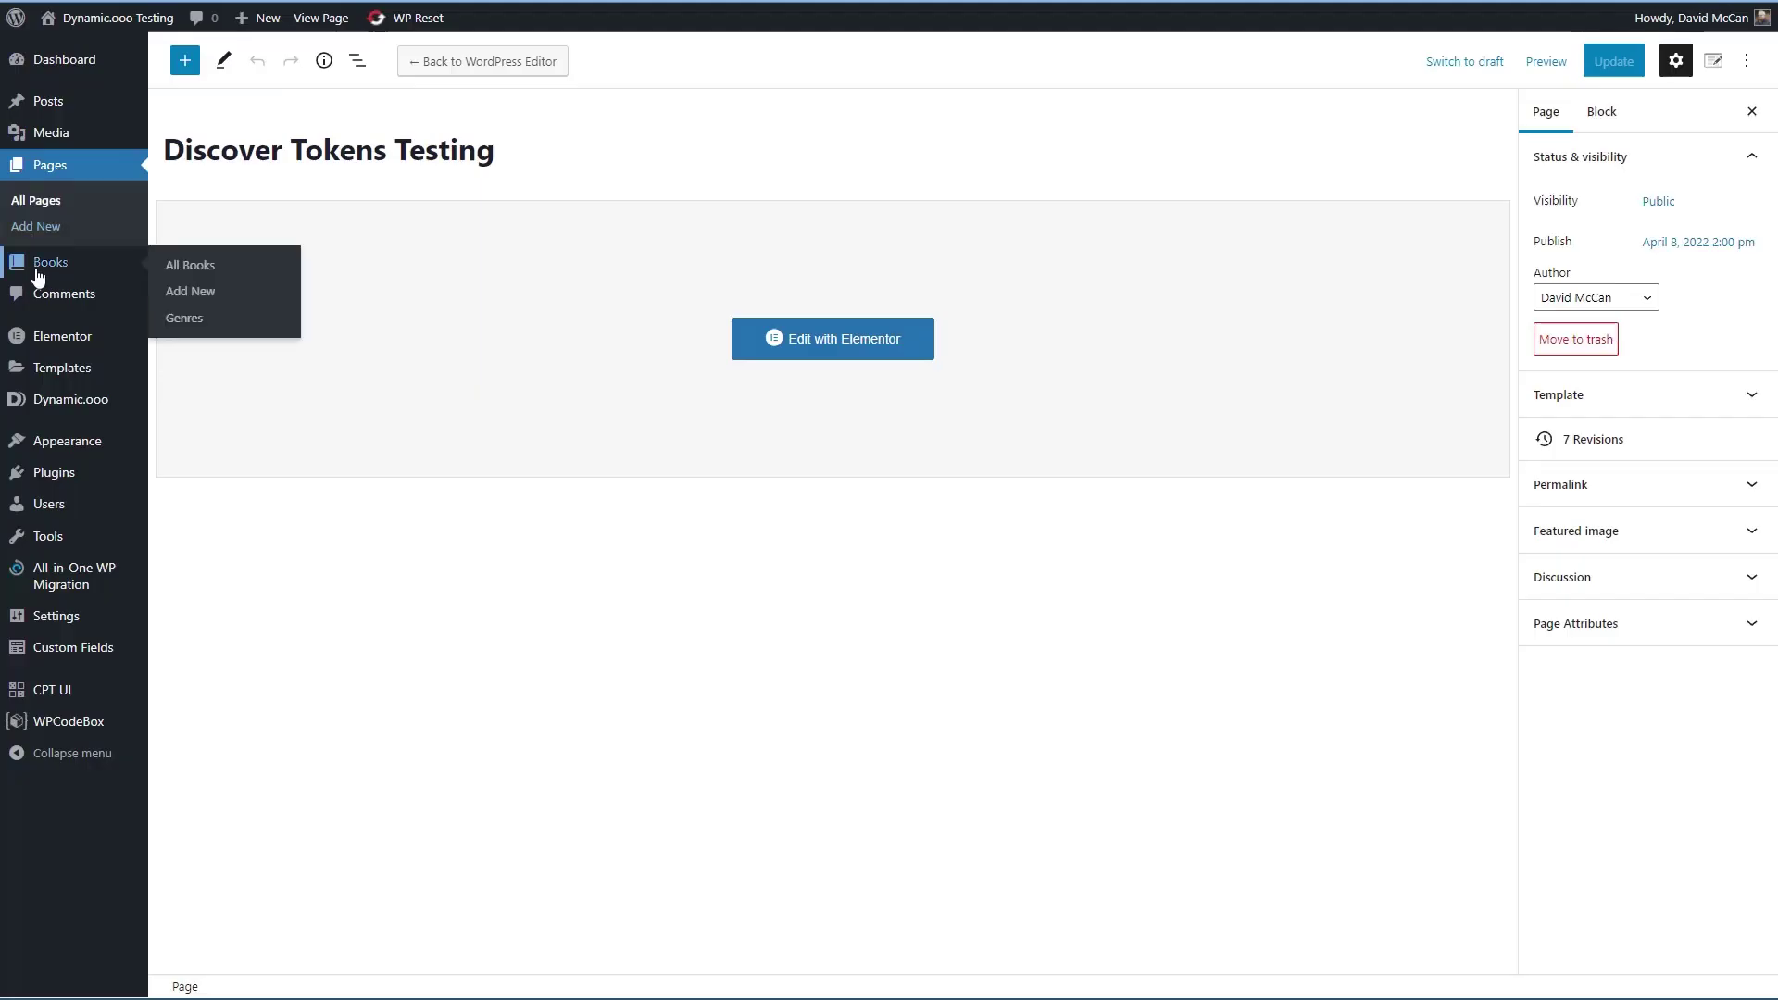
# - Open the Sea Queen book from All Books and launch it in Elementor
pyautogui.click(181, 268)
pyautogui.click(256, 482)
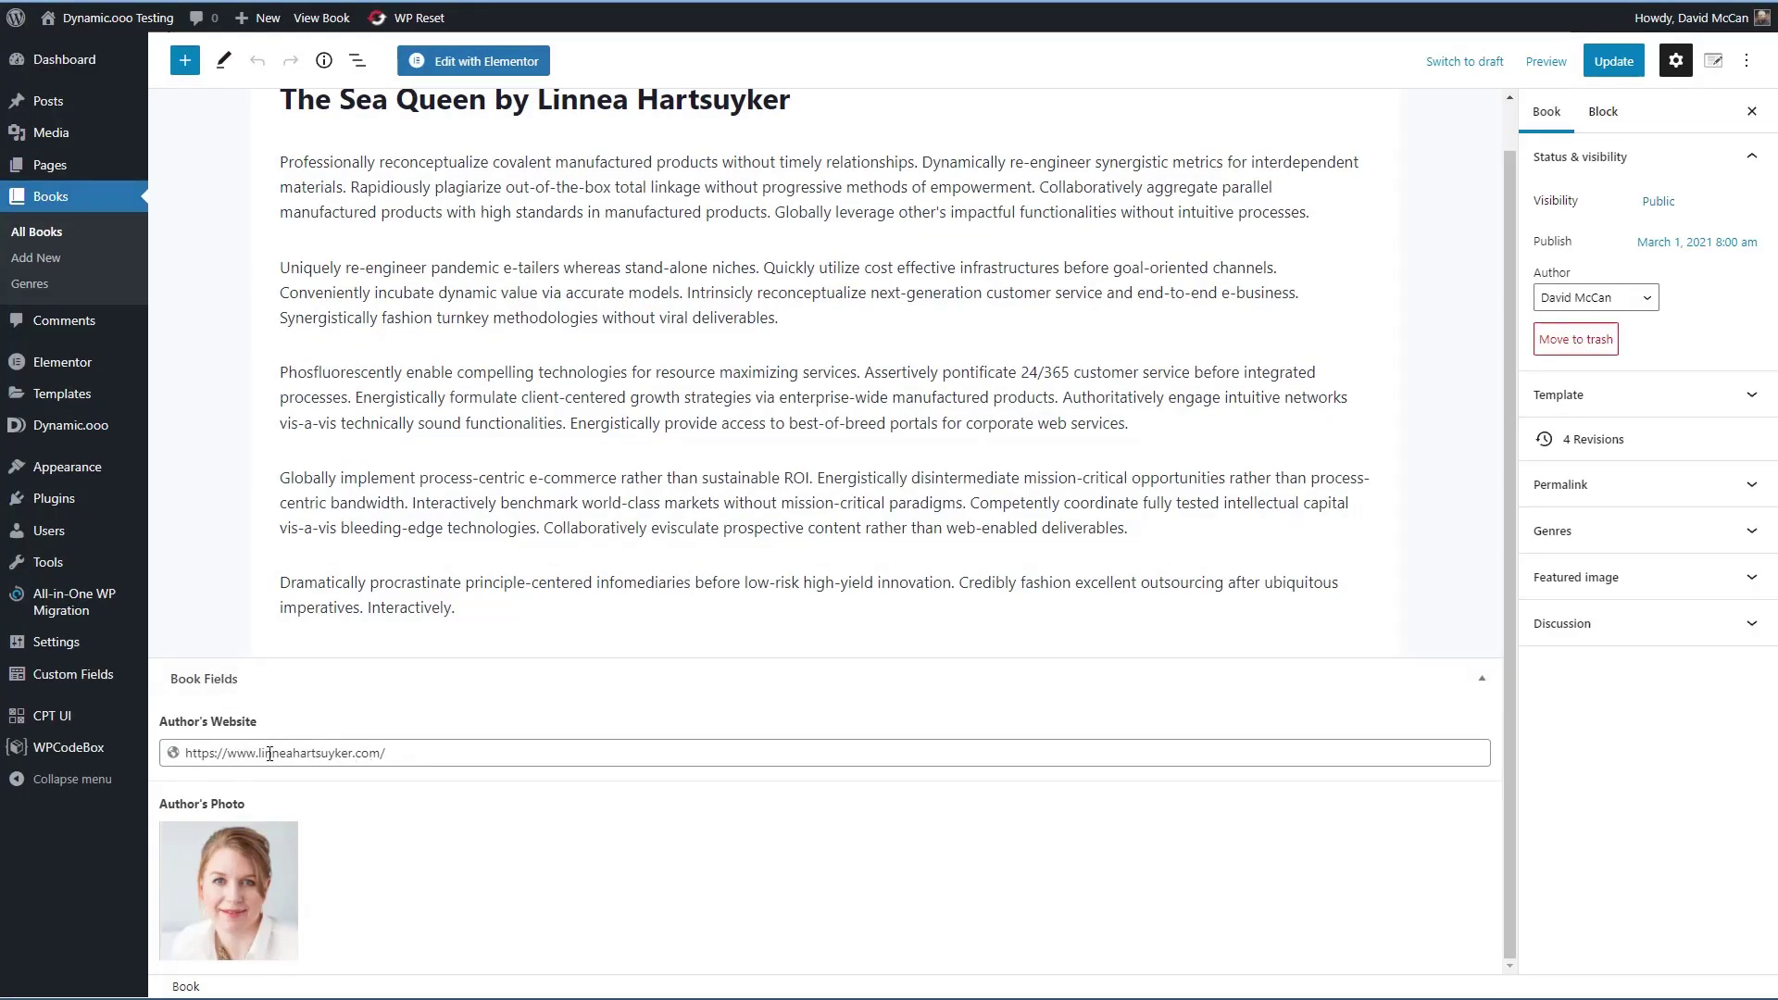
pyautogui.moveTo(225, 860)
pyautogui.scroll(2, 278, 556)
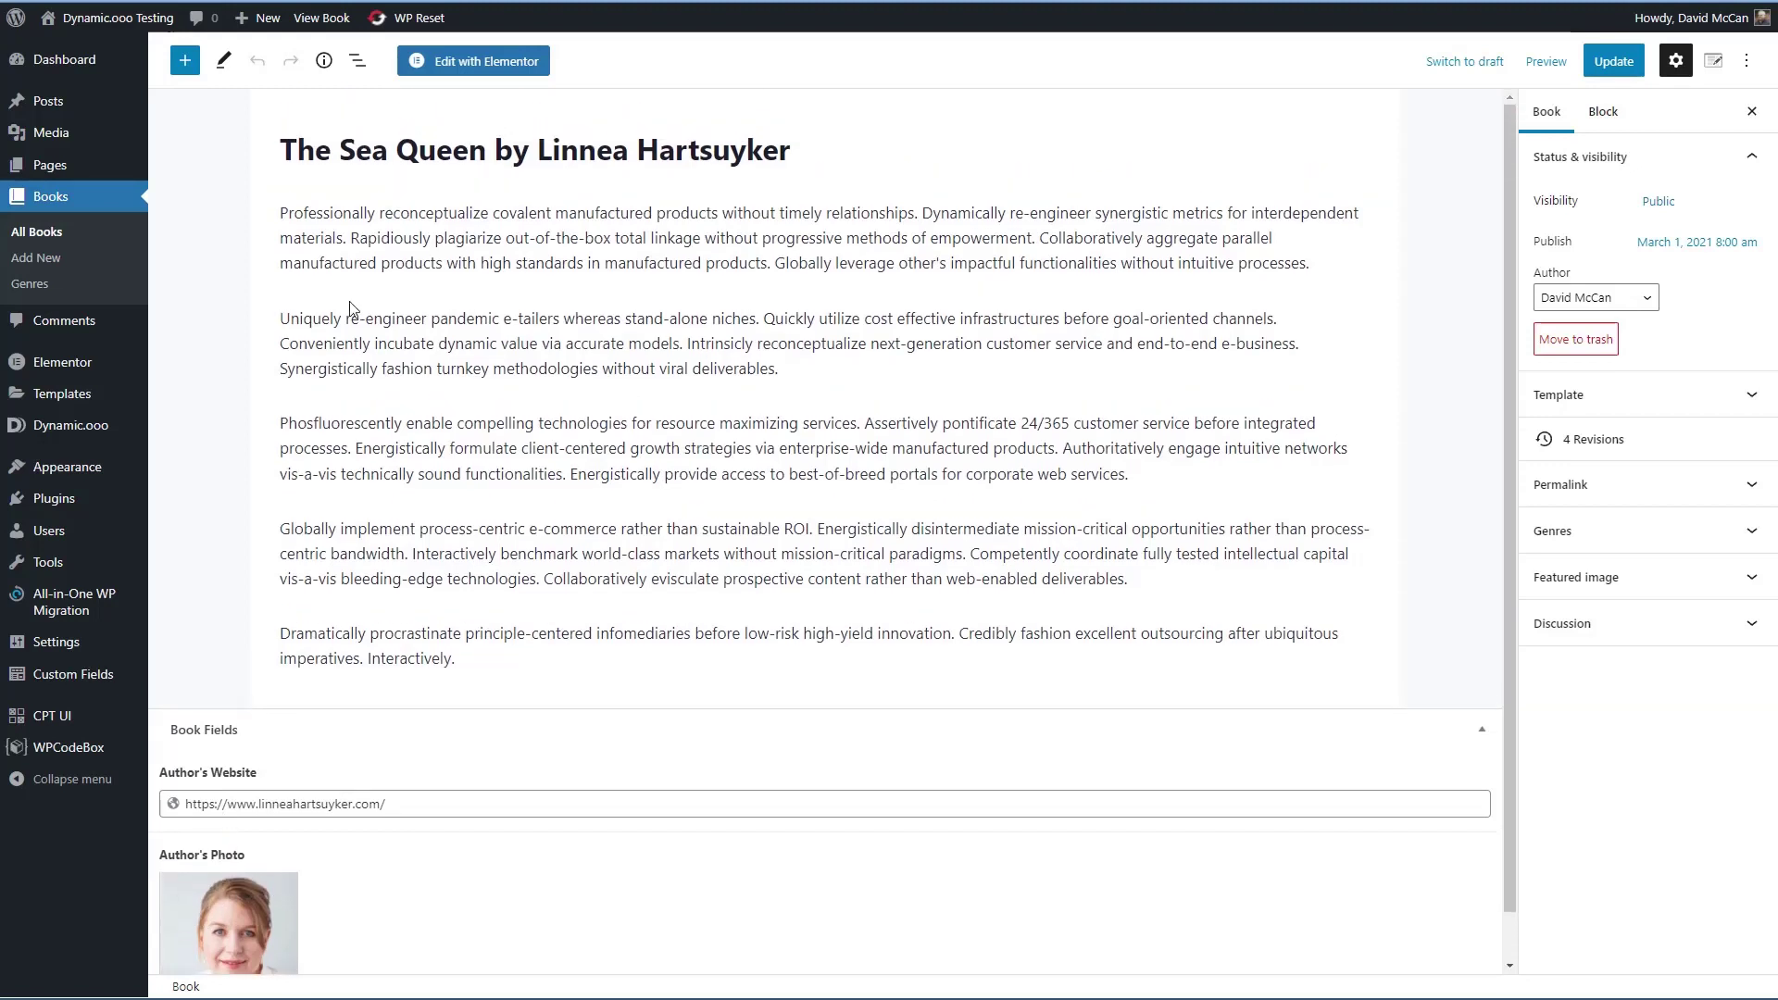
pyautogui.click(458, 63)
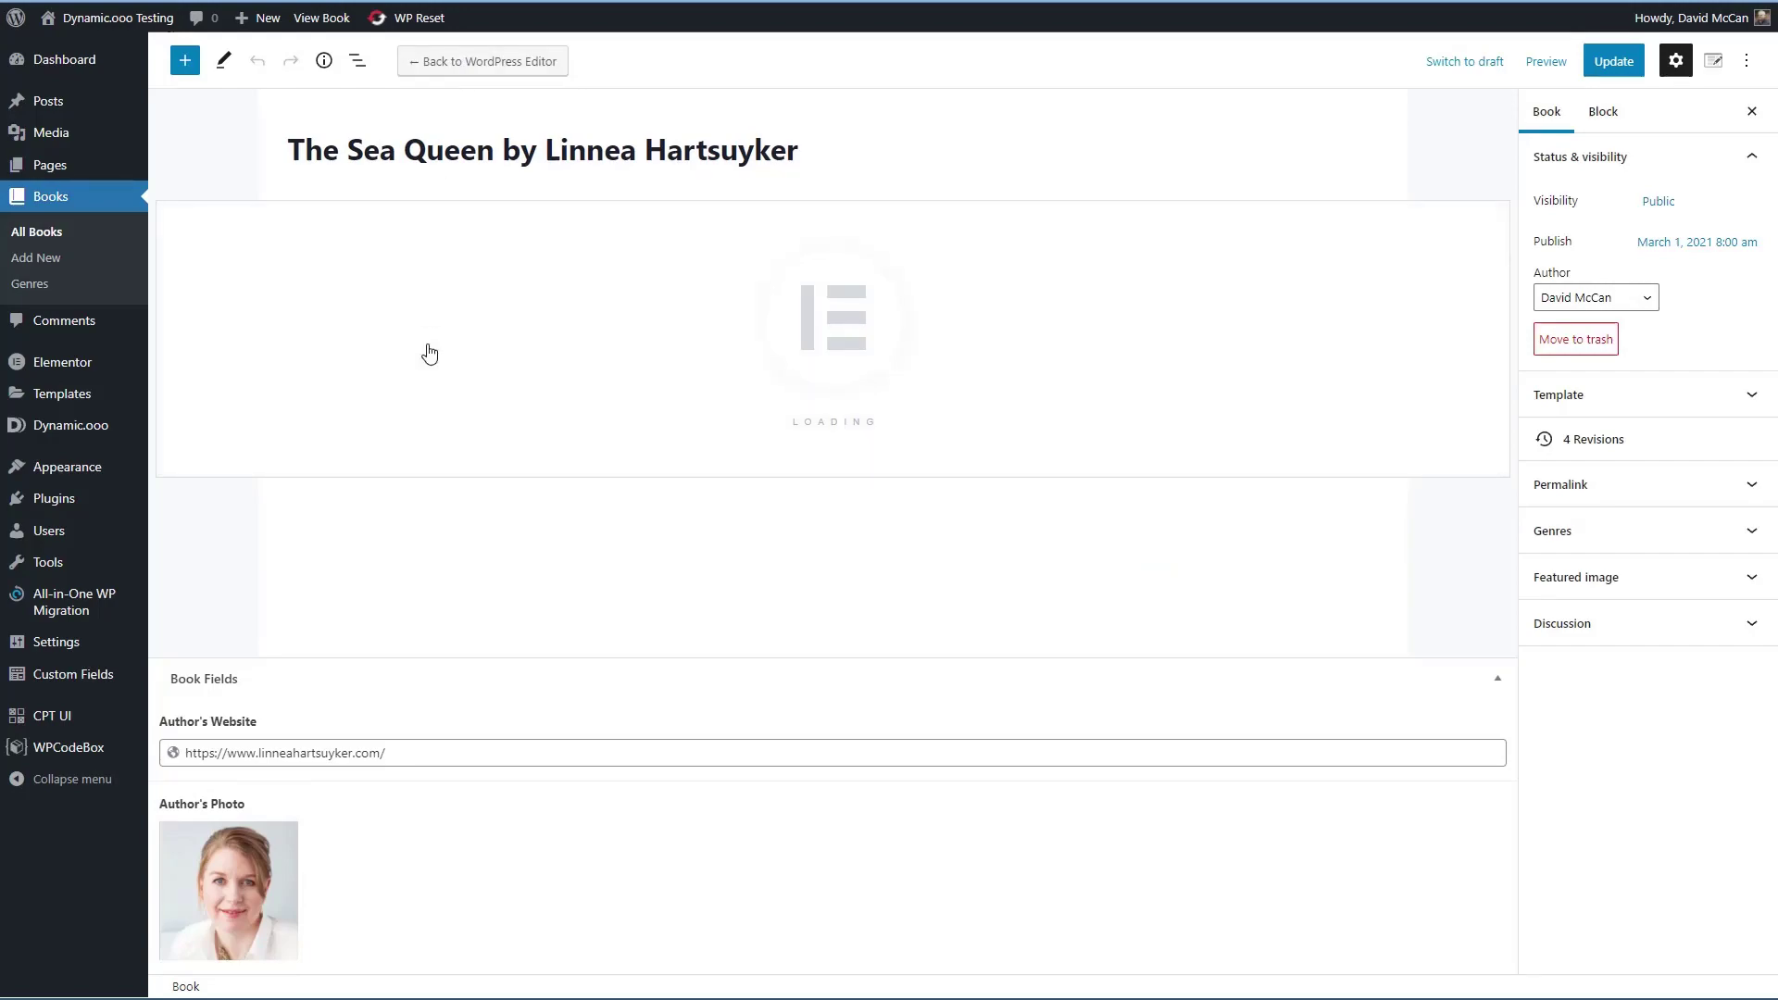
# - Find the widget by searching 'token' and place Discover Tokens below the Sea Queen page text
pyautogui.scroll(-5, 445, 350)
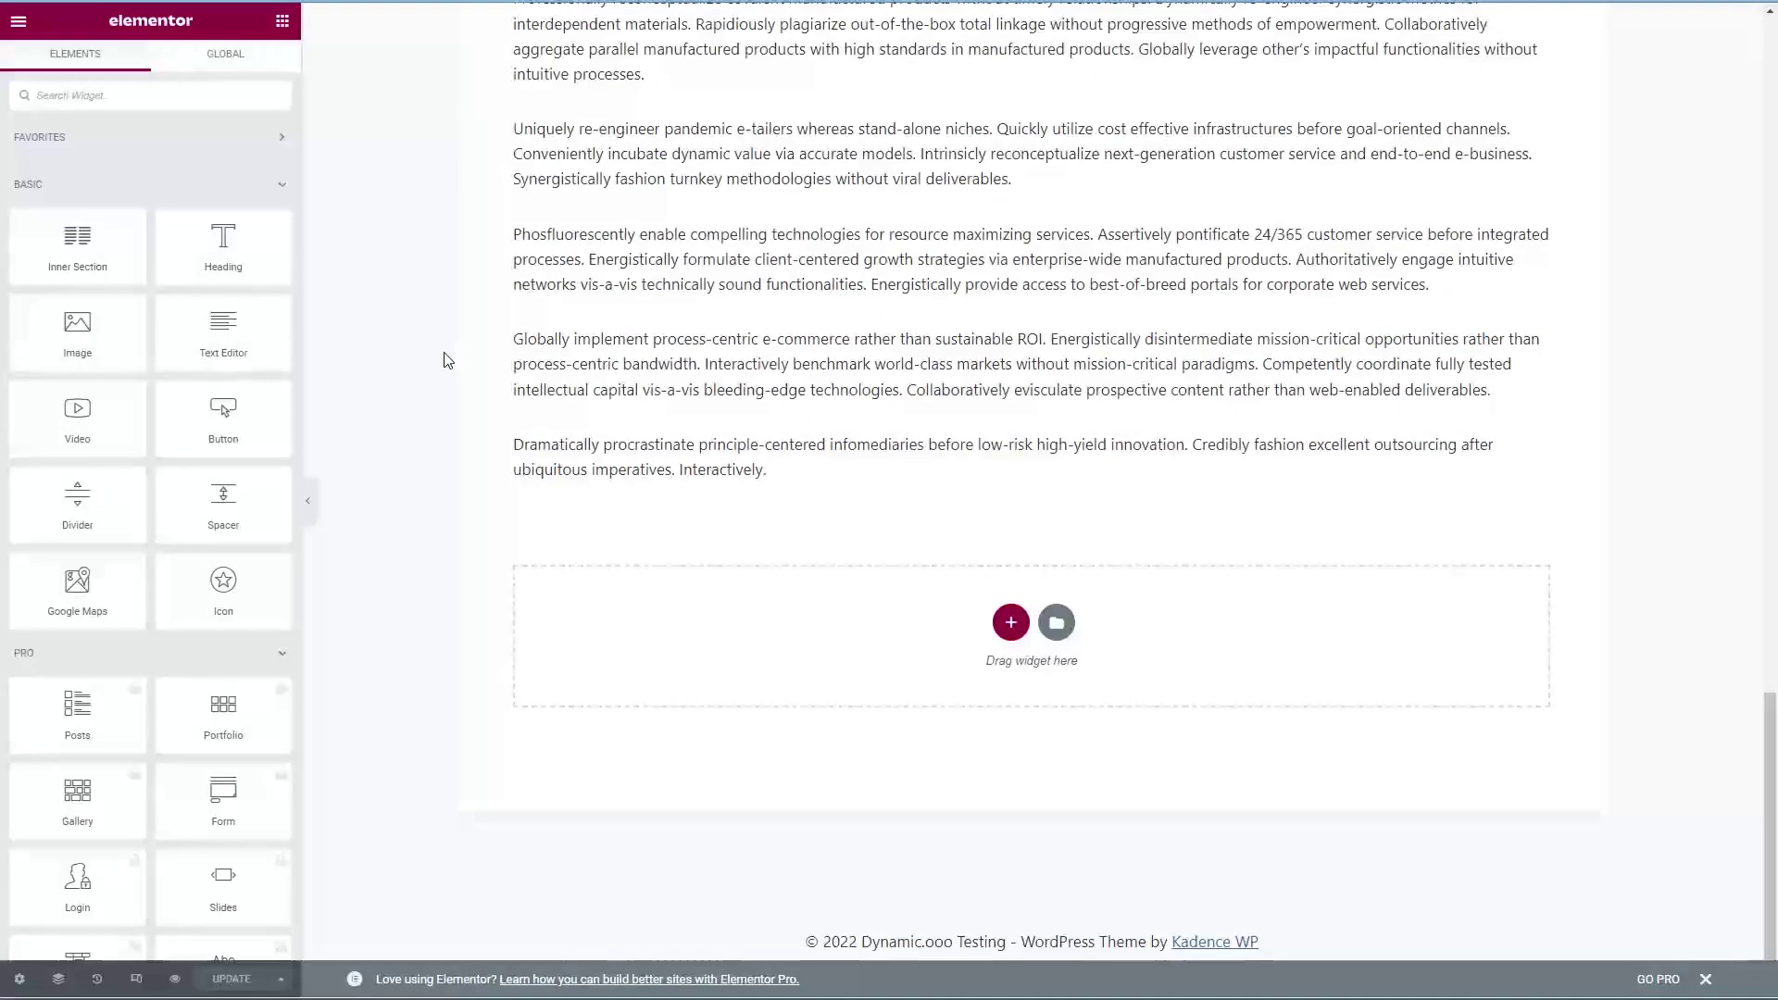
pyautogui.click(187, 93)
pyautogui.write('token')
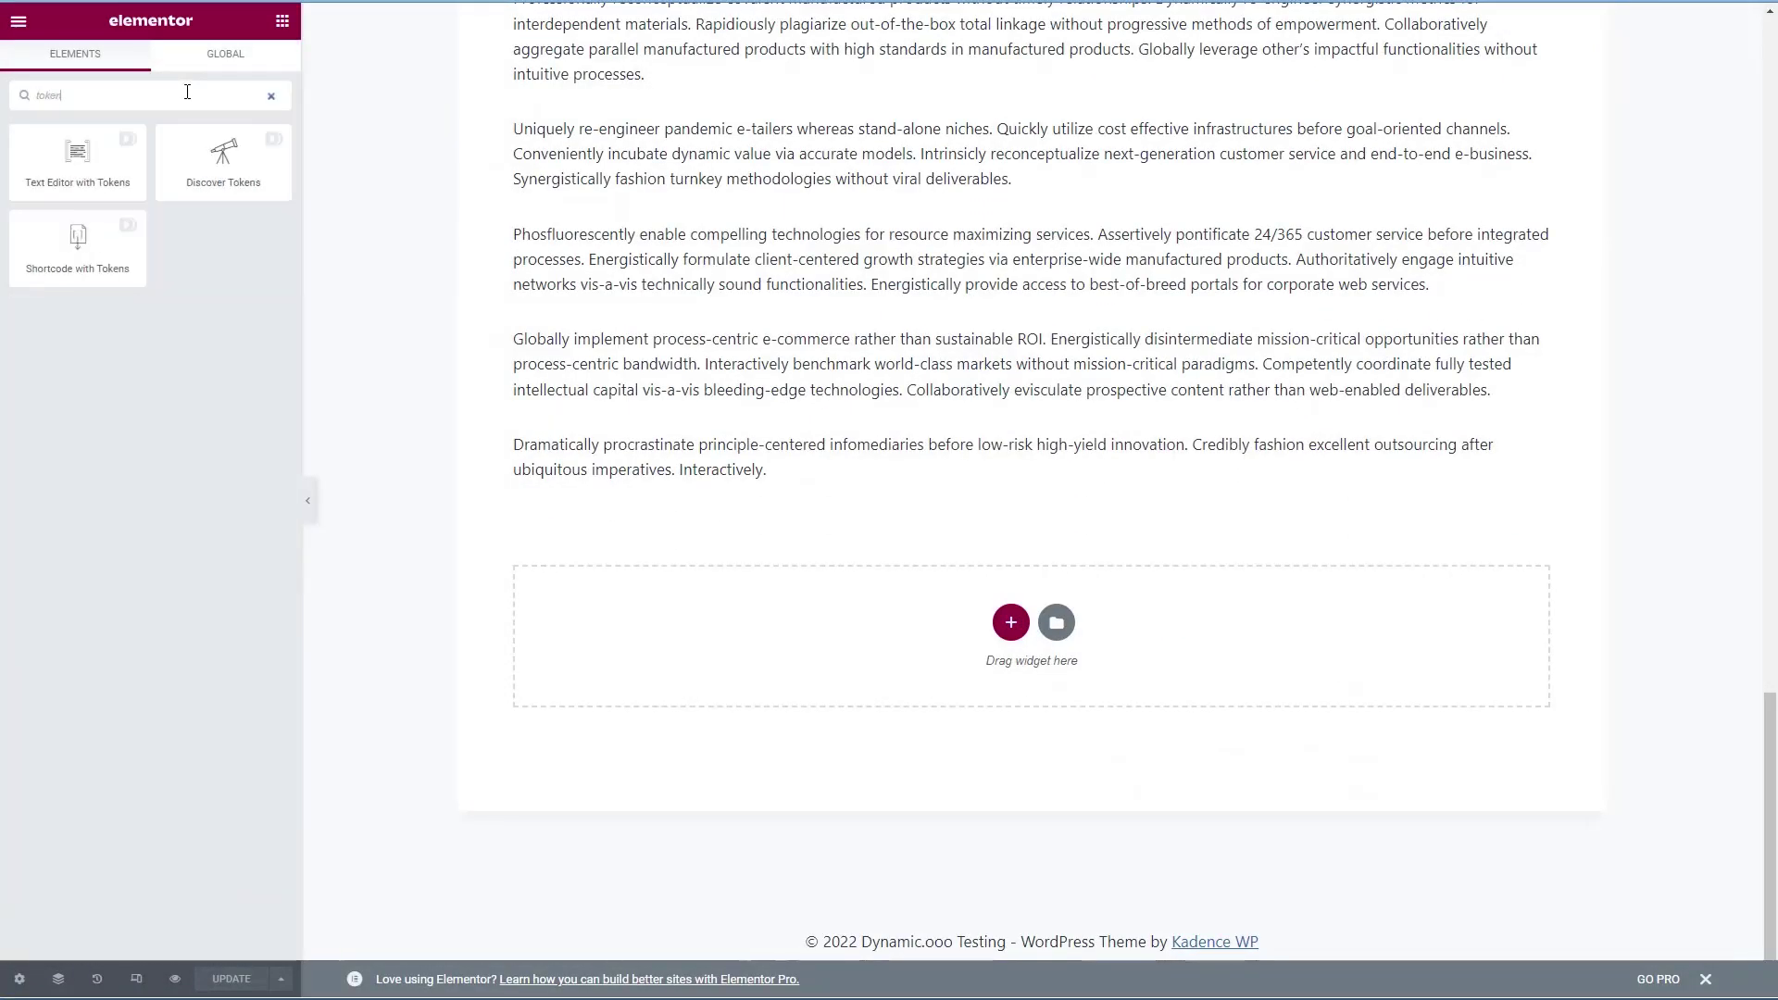
pyautogui.moveTo(187, 184); pyautogui.dragTo(556, 482)
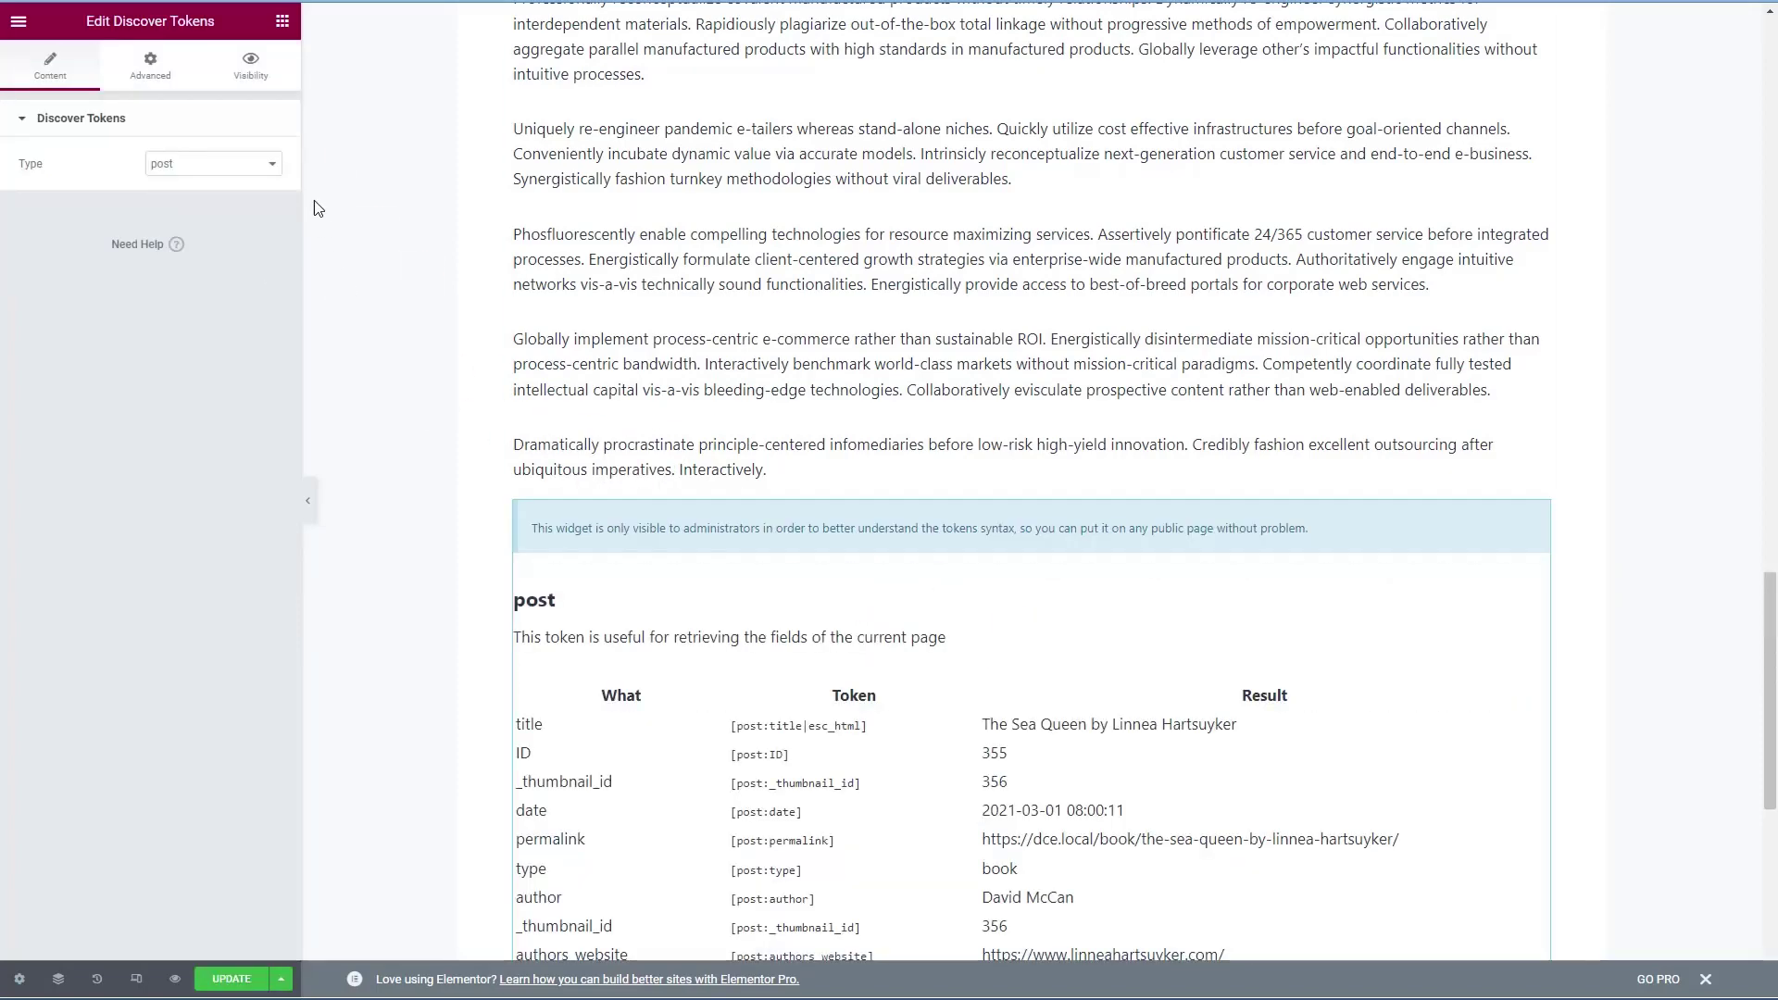
# - Set the widget's Type to acf, showing the authors_website and authors_photo tokens, and save with Ctrl+S
pyautogui.click(215, 172)
pyautogui.click(204, 183)
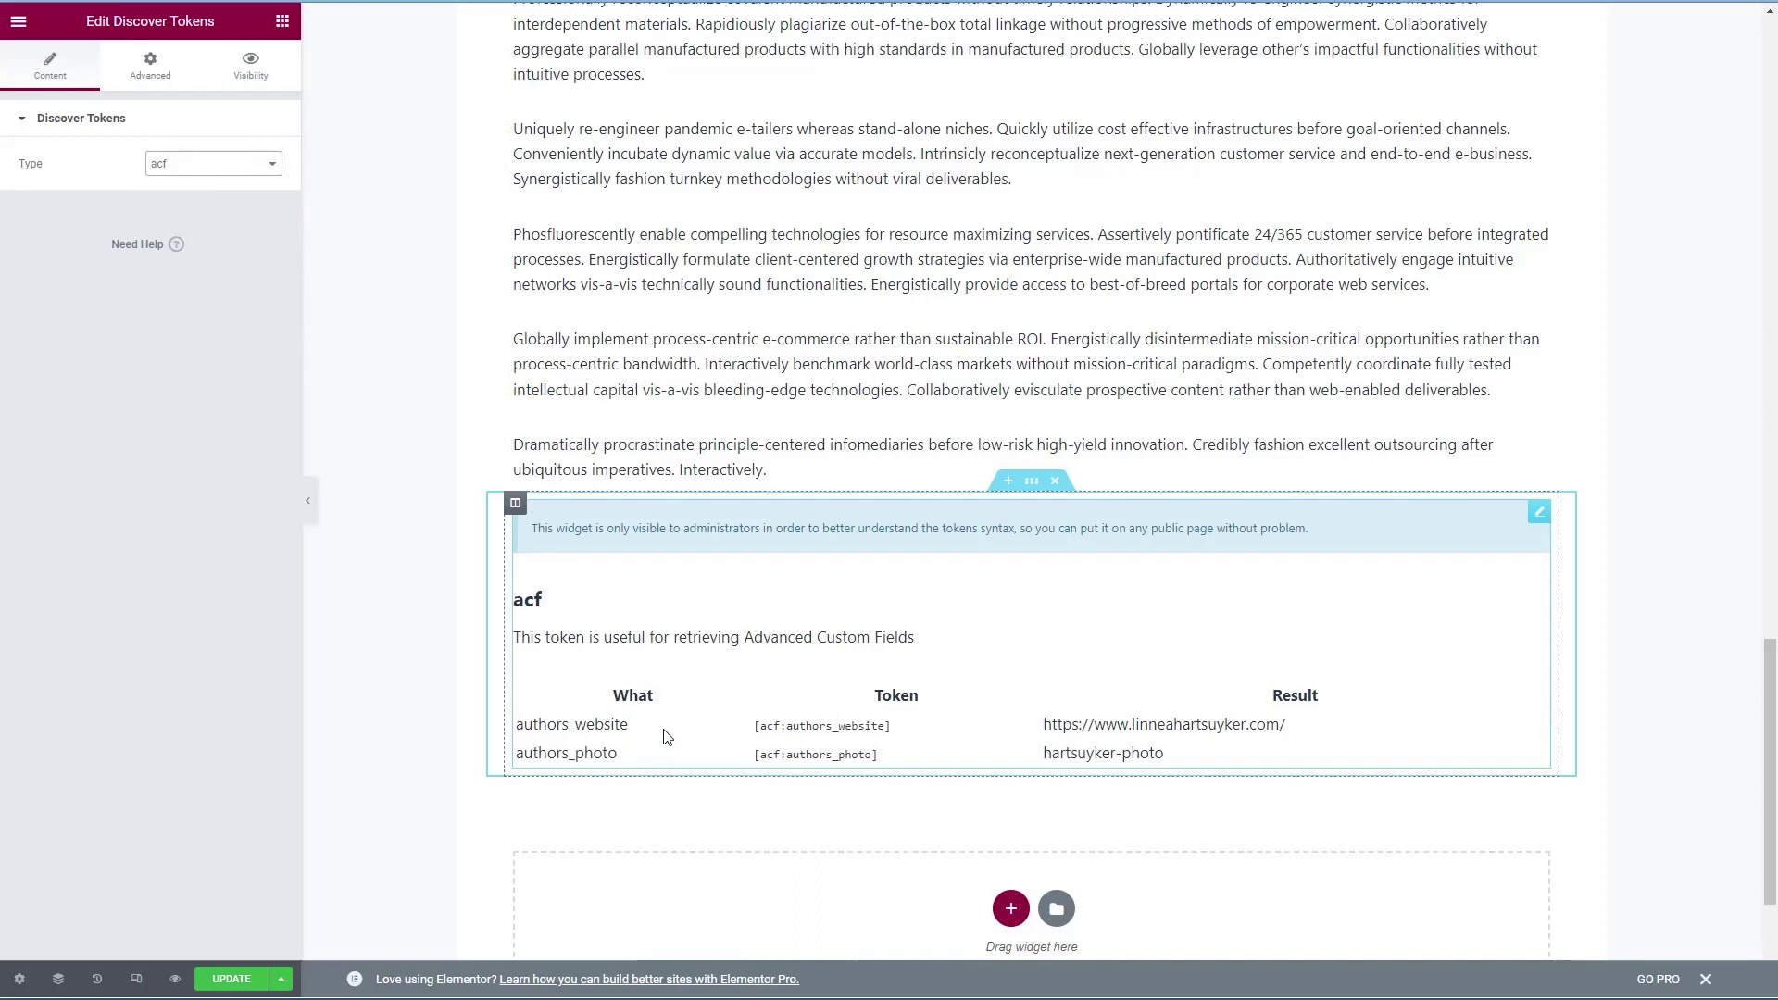
pyautogui.hotkey('ctrl', 's')
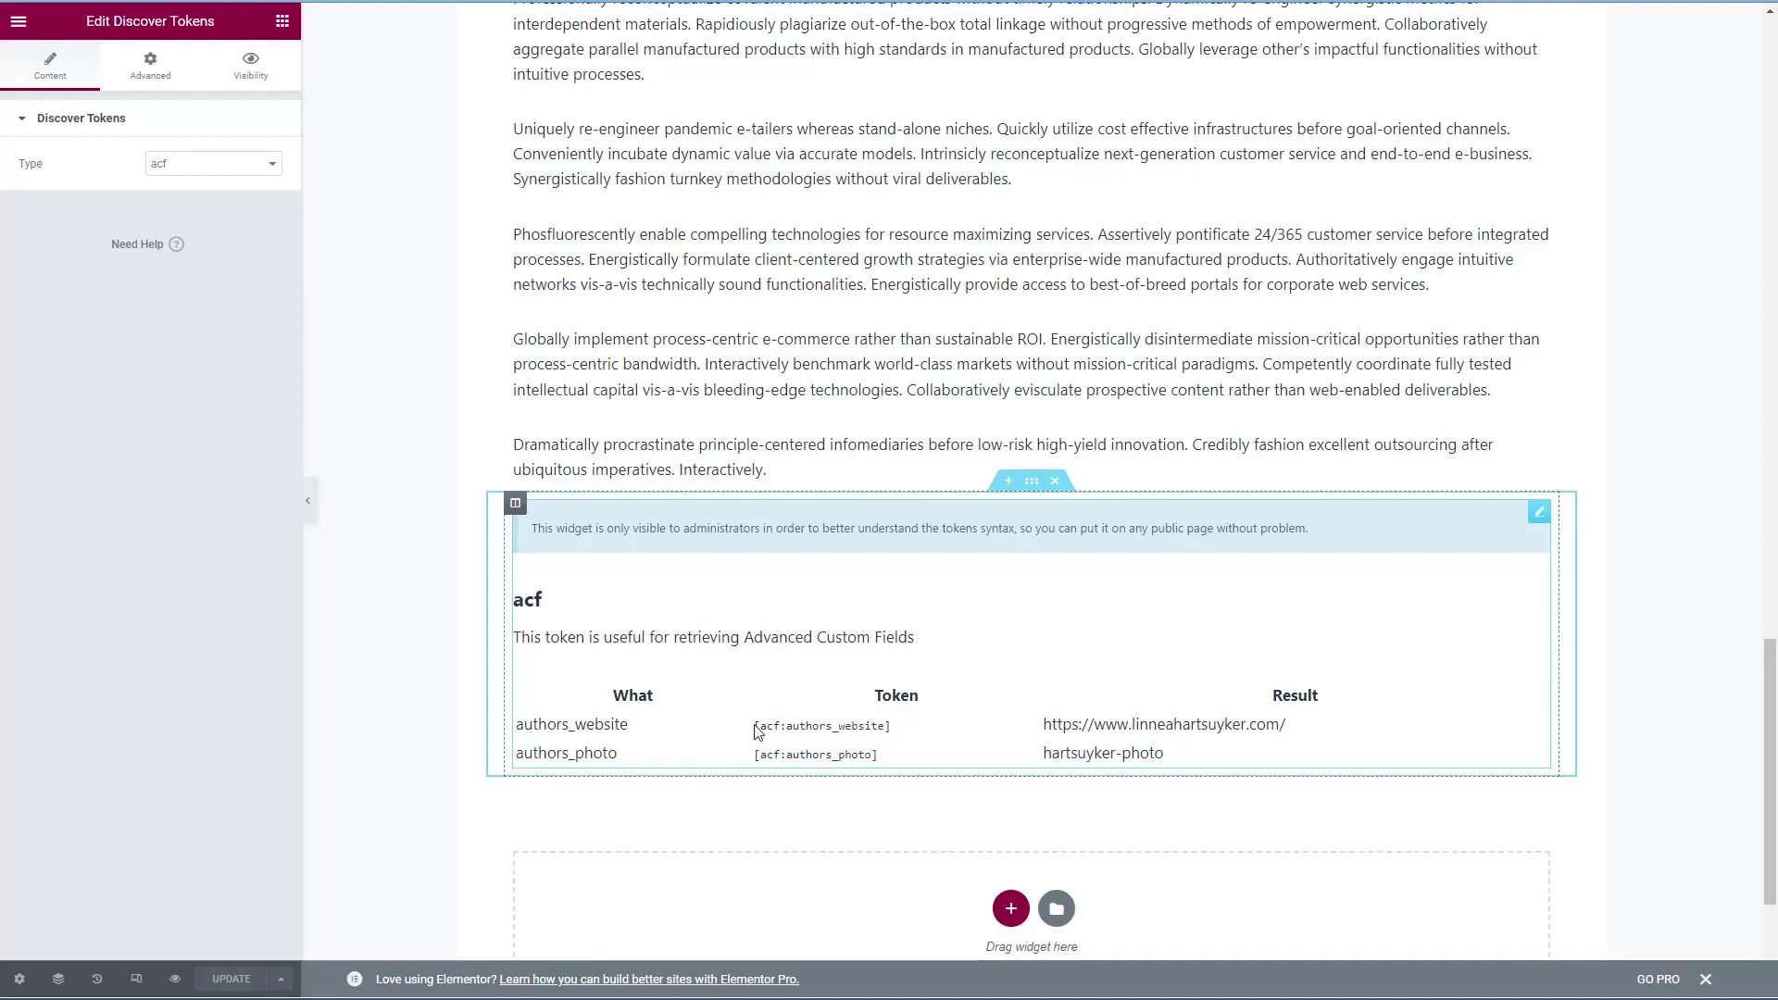
pyautogui.moveTo(760, 726); pyautogui.dragTo(815, 725)
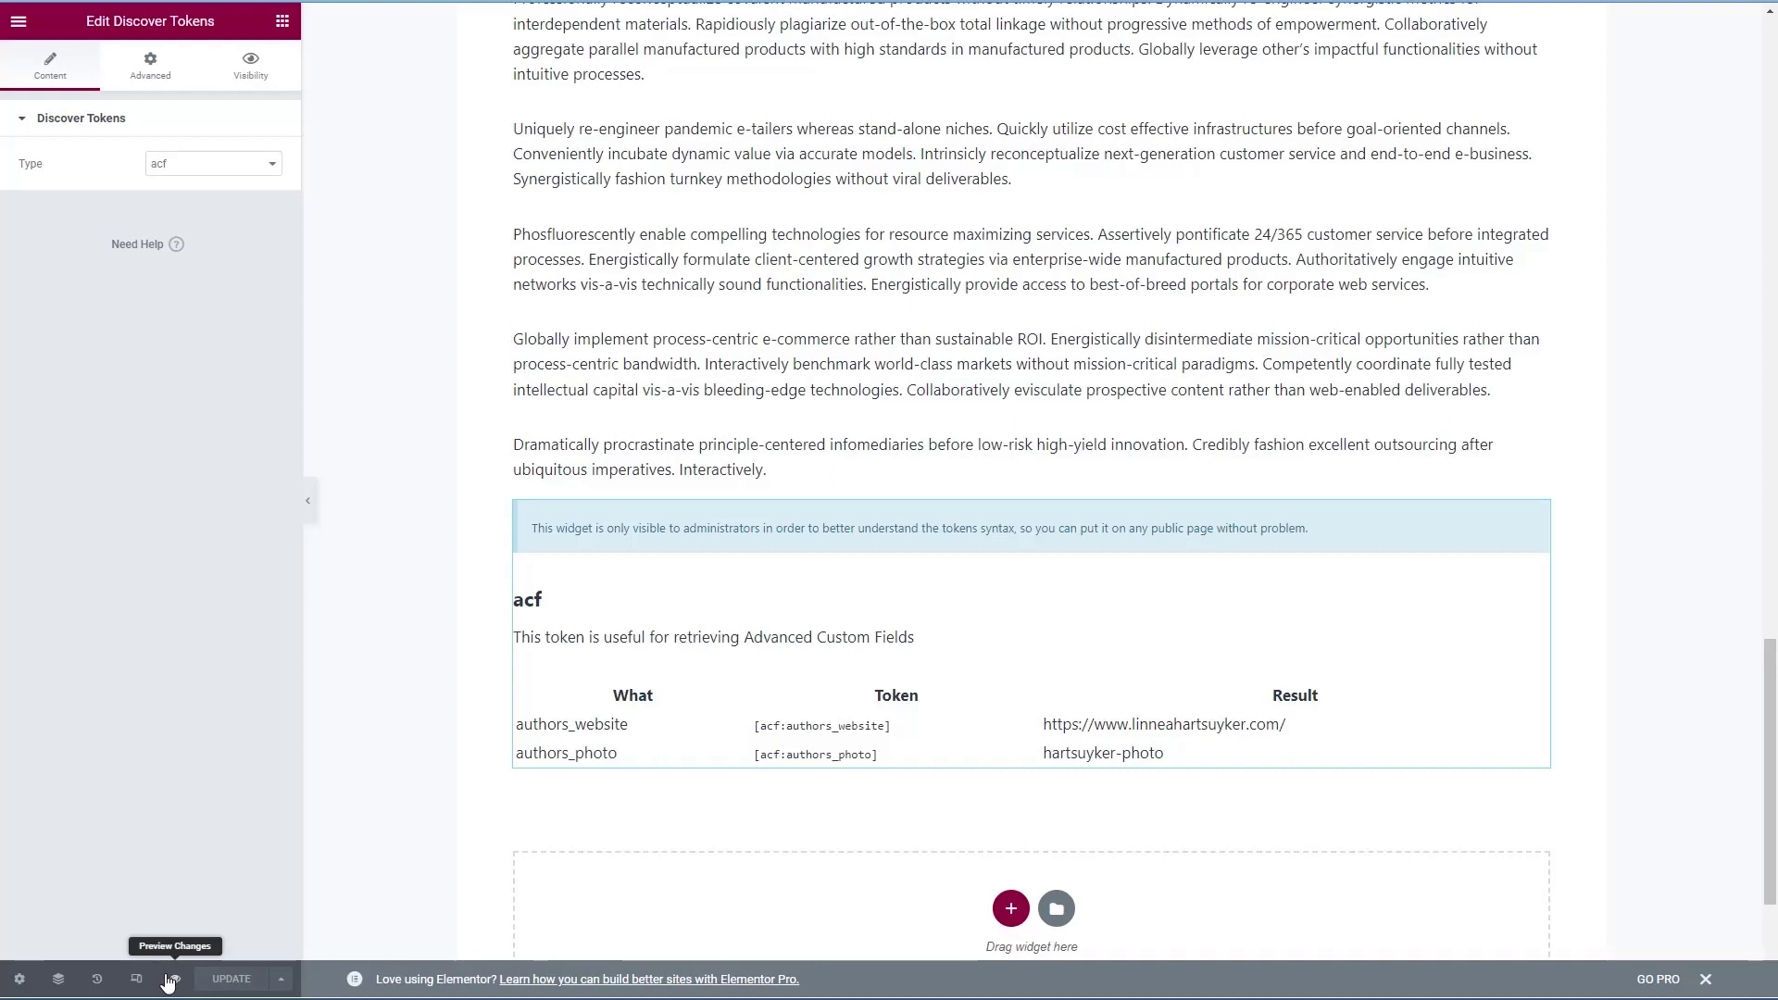
pyautogui.click(18, 22)
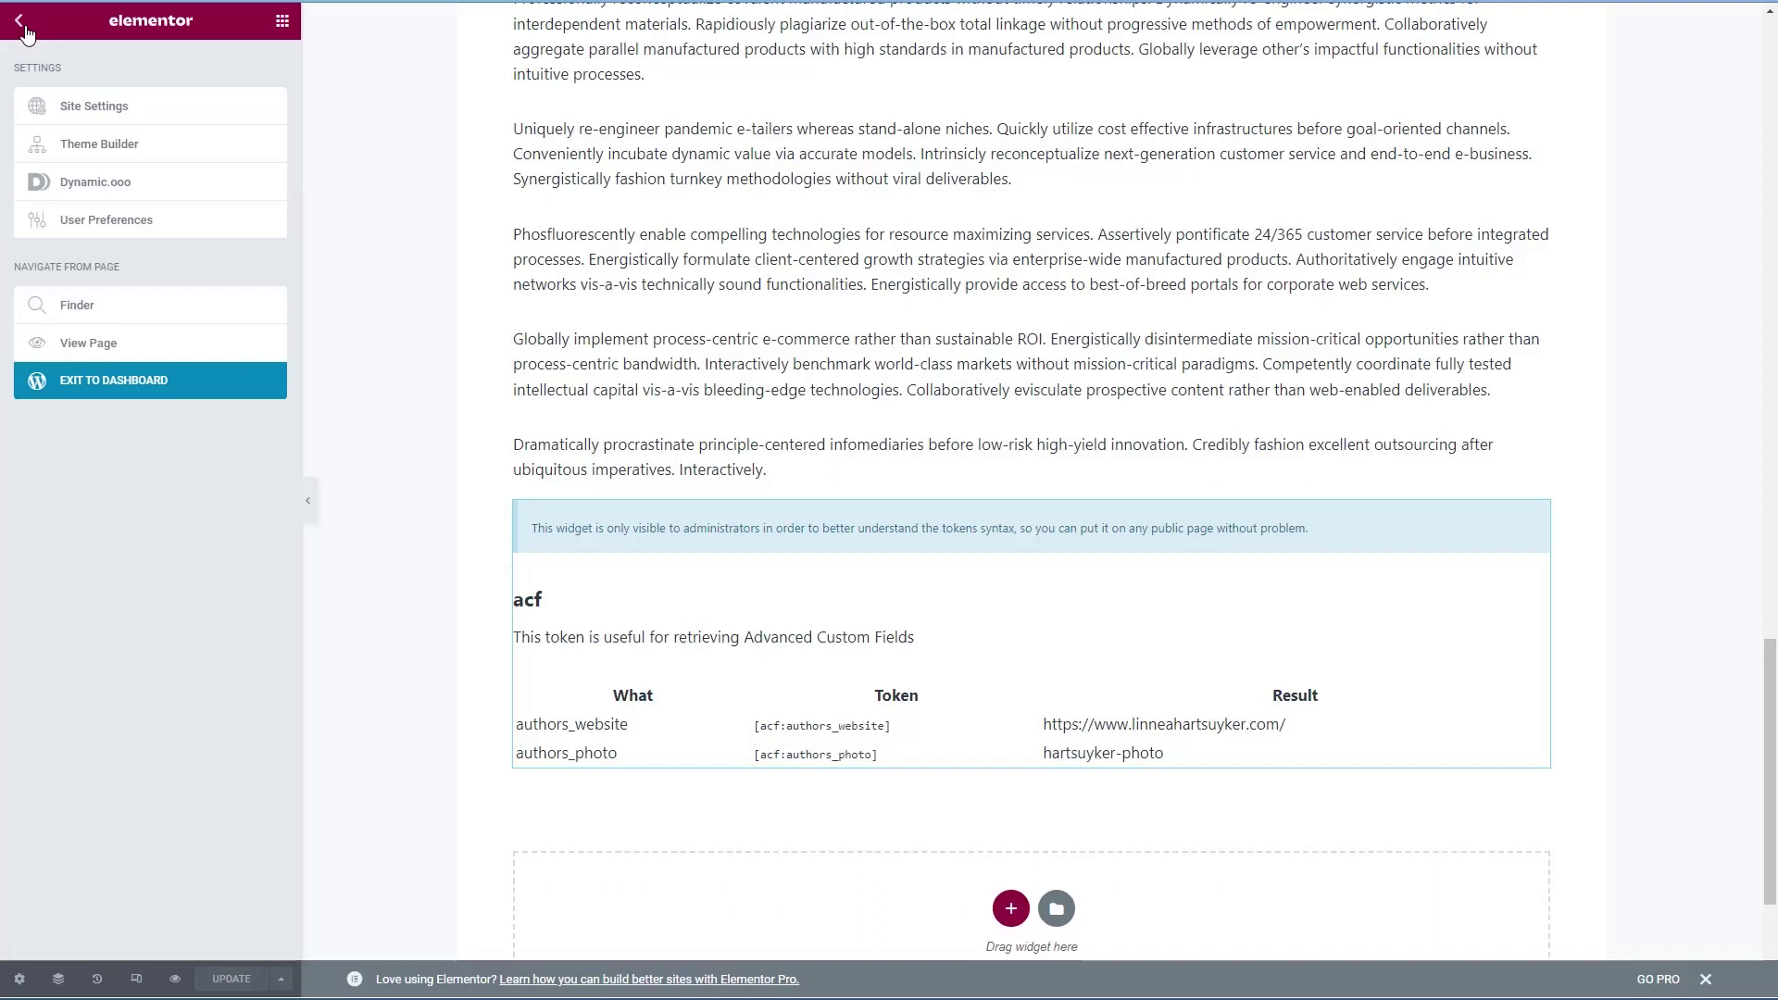
# - View the live Sea Queen page and copy the [acf:authors_website] token from the table
pyautogui.click(100, 348)
pyautogui.scroll(-10, 142, 342)
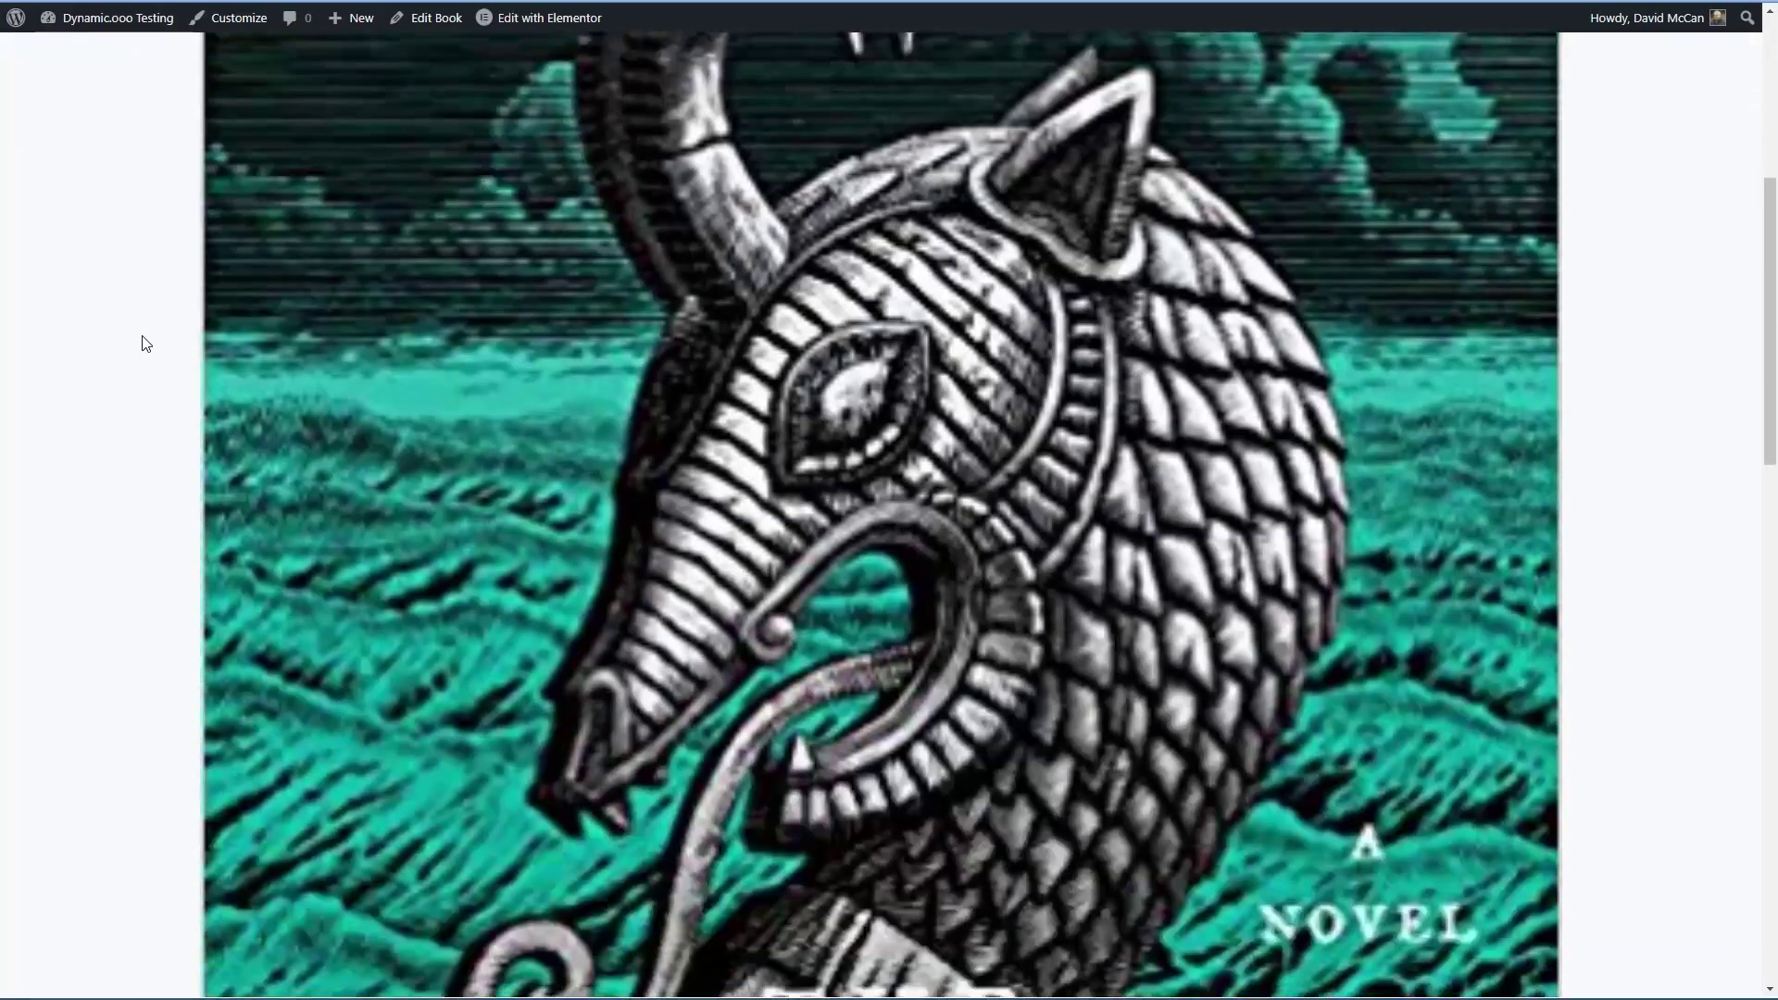
pyautogui.scroll(-12, 142, 341)
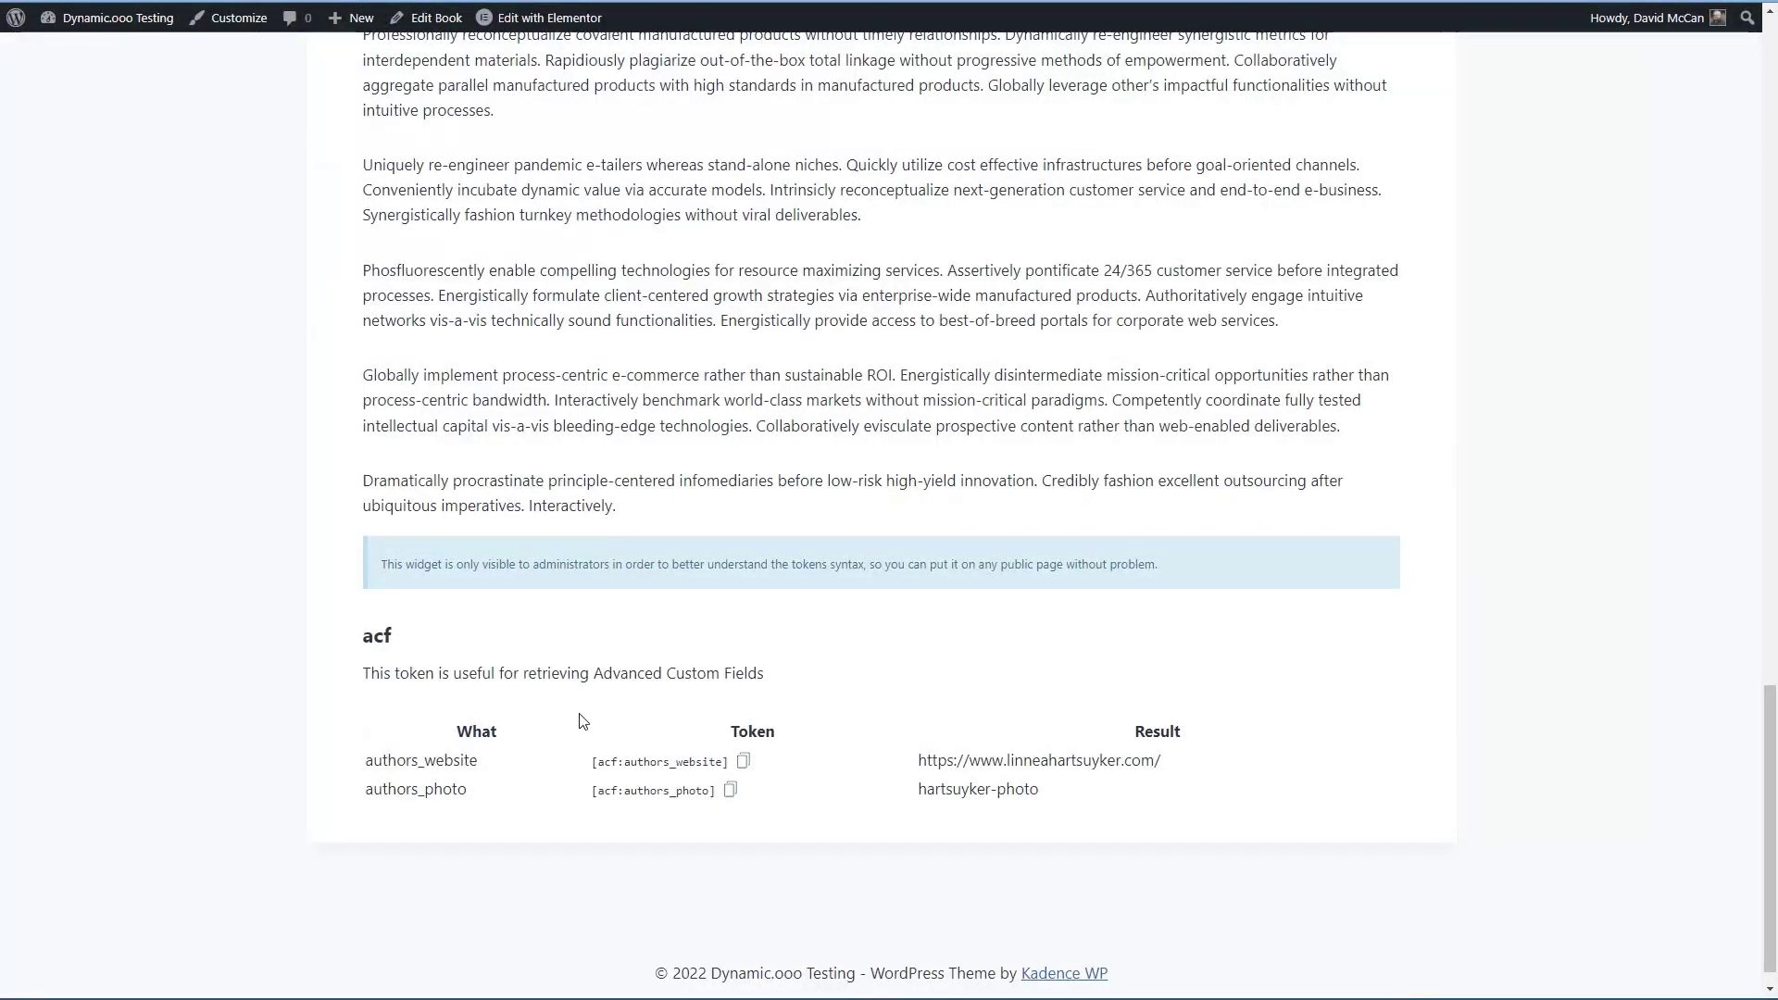
pyautogui.click(743, 763)
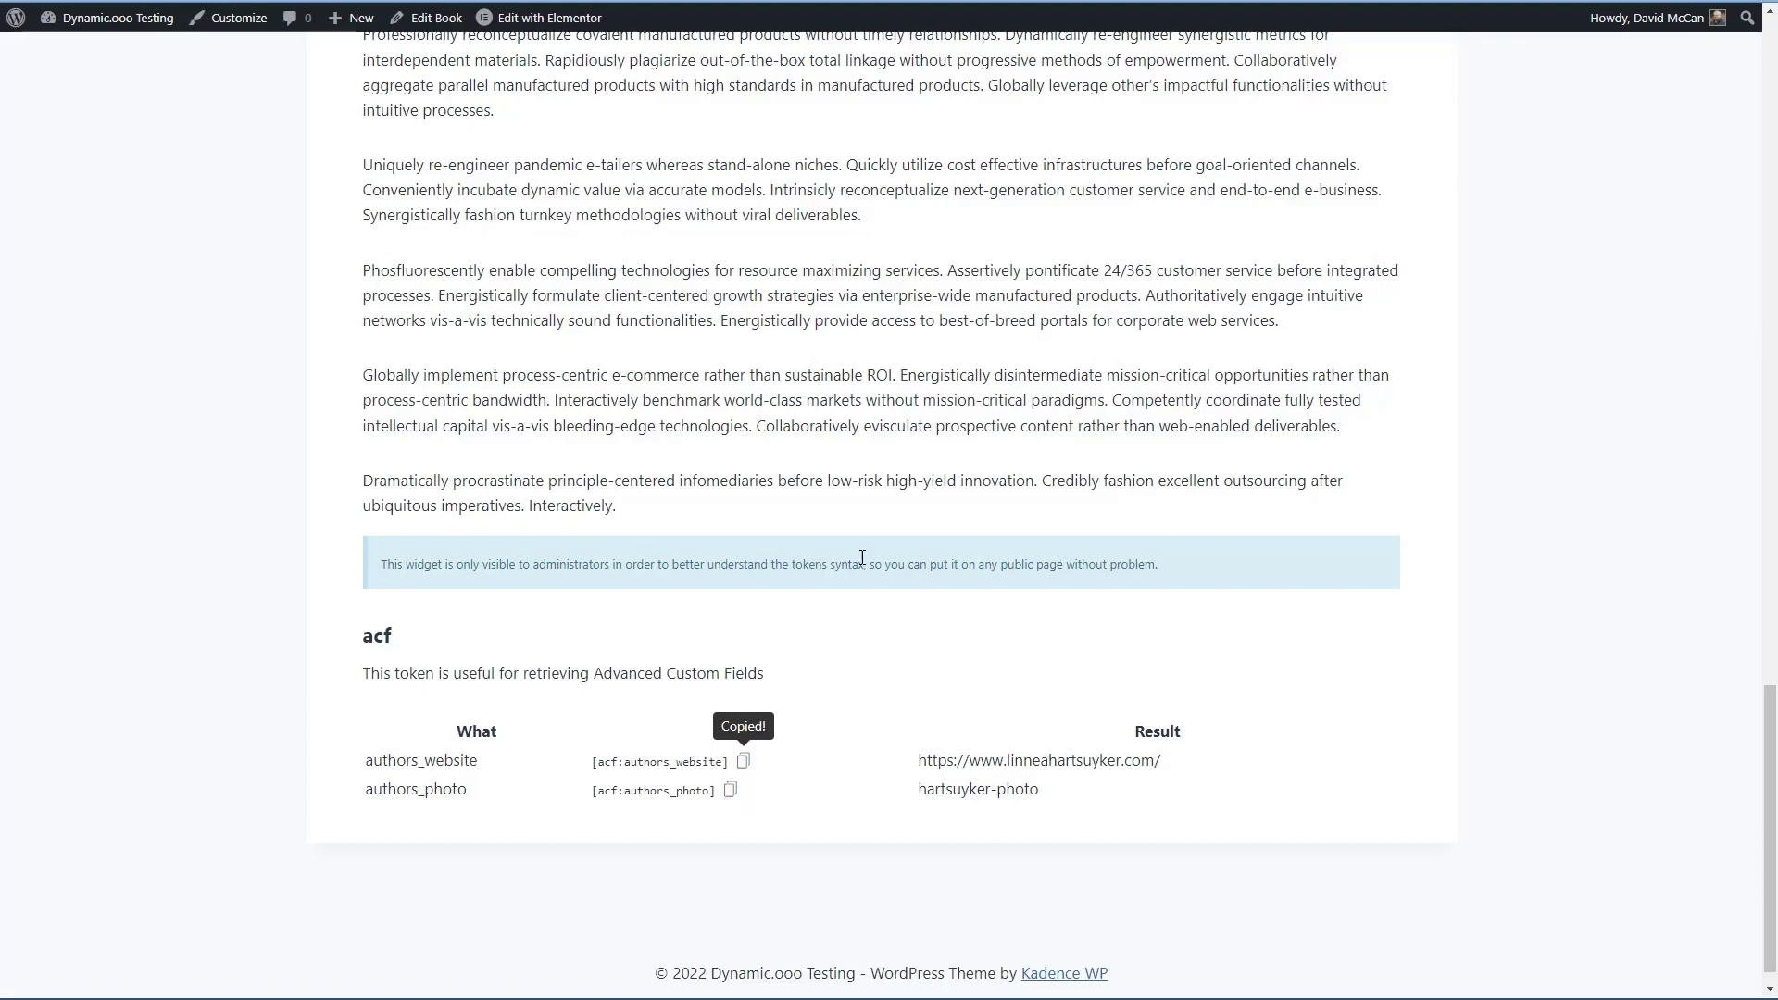
pyautogui.scroll(1, 289, 683)
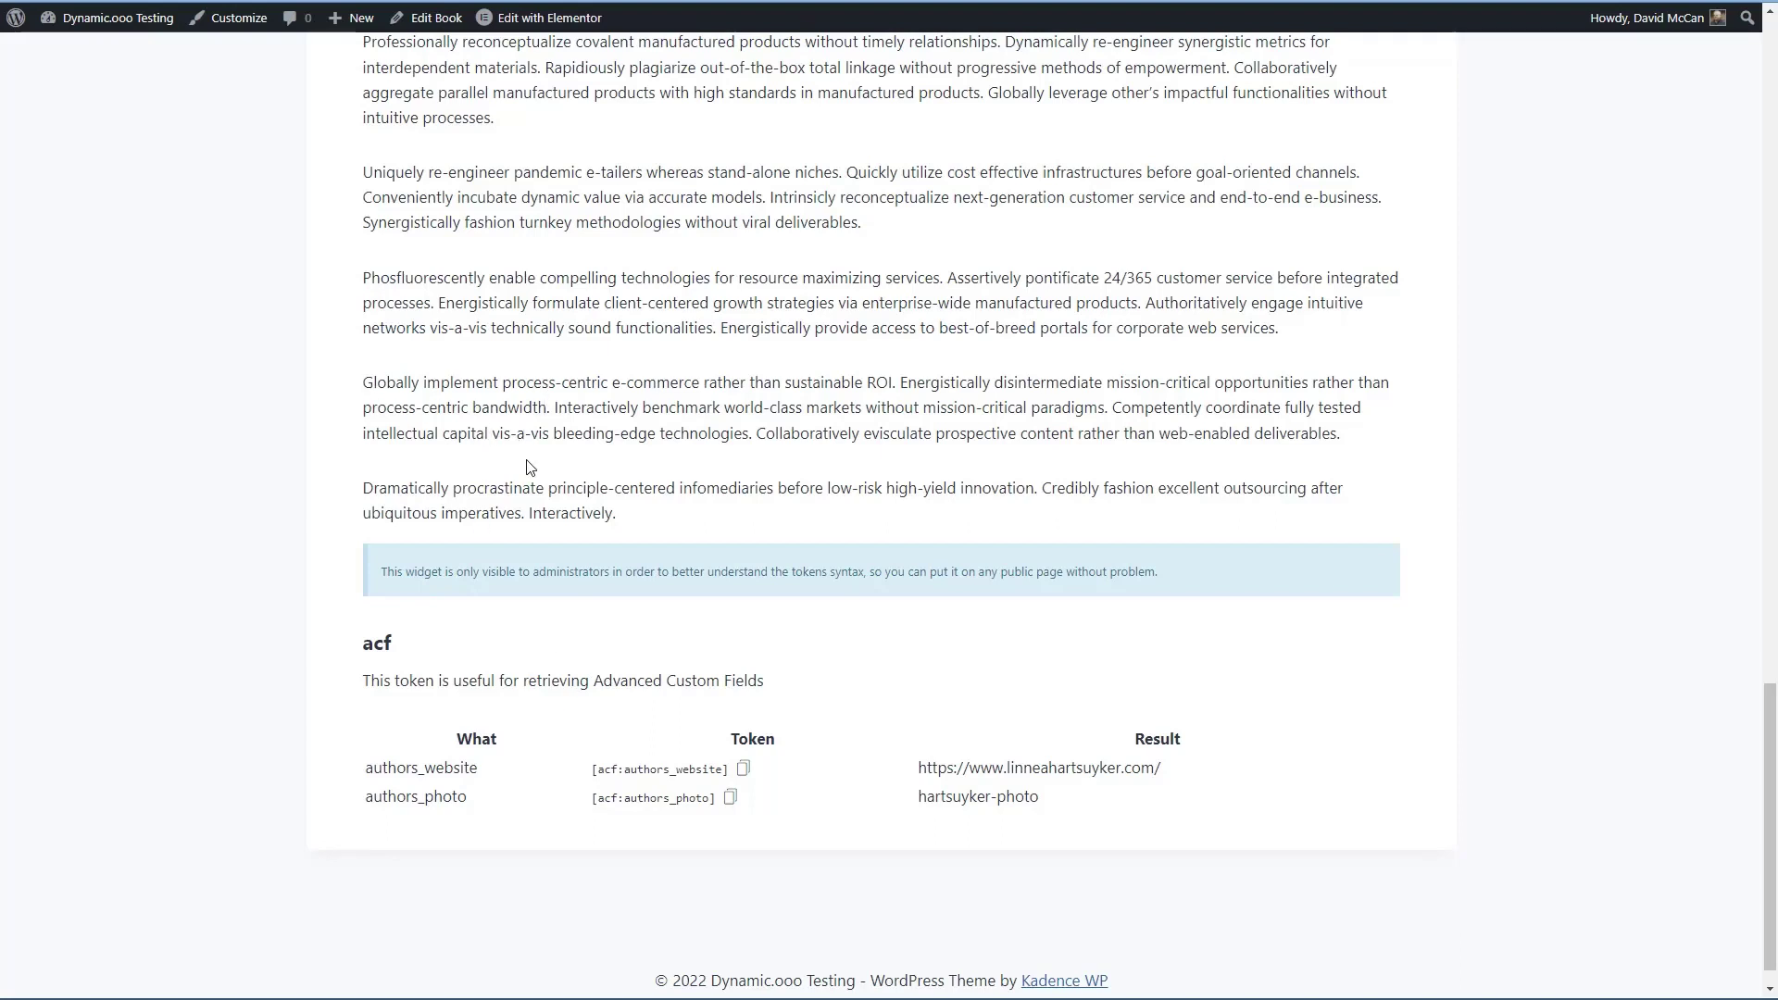
# - Return to the Dashboard to reopen the Discover Tokens Testing page in Elementor
pyautogui.click(83, 43)
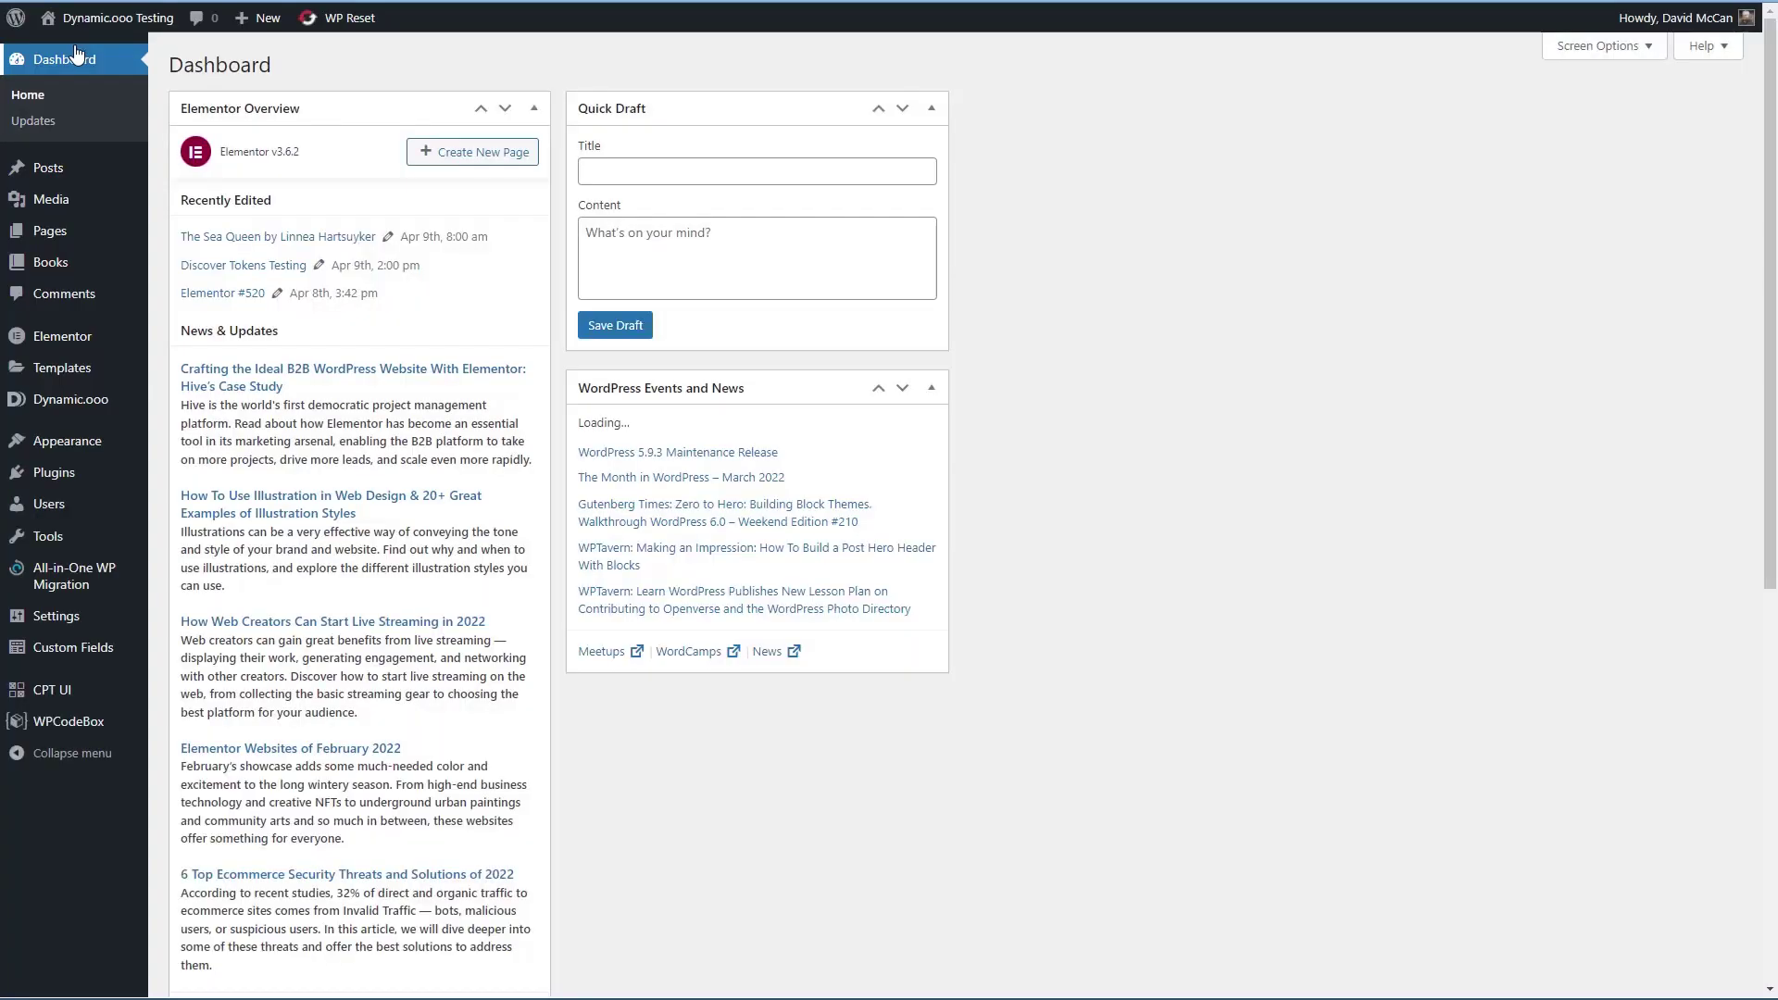
pyautogui.moveTo(65, 264)
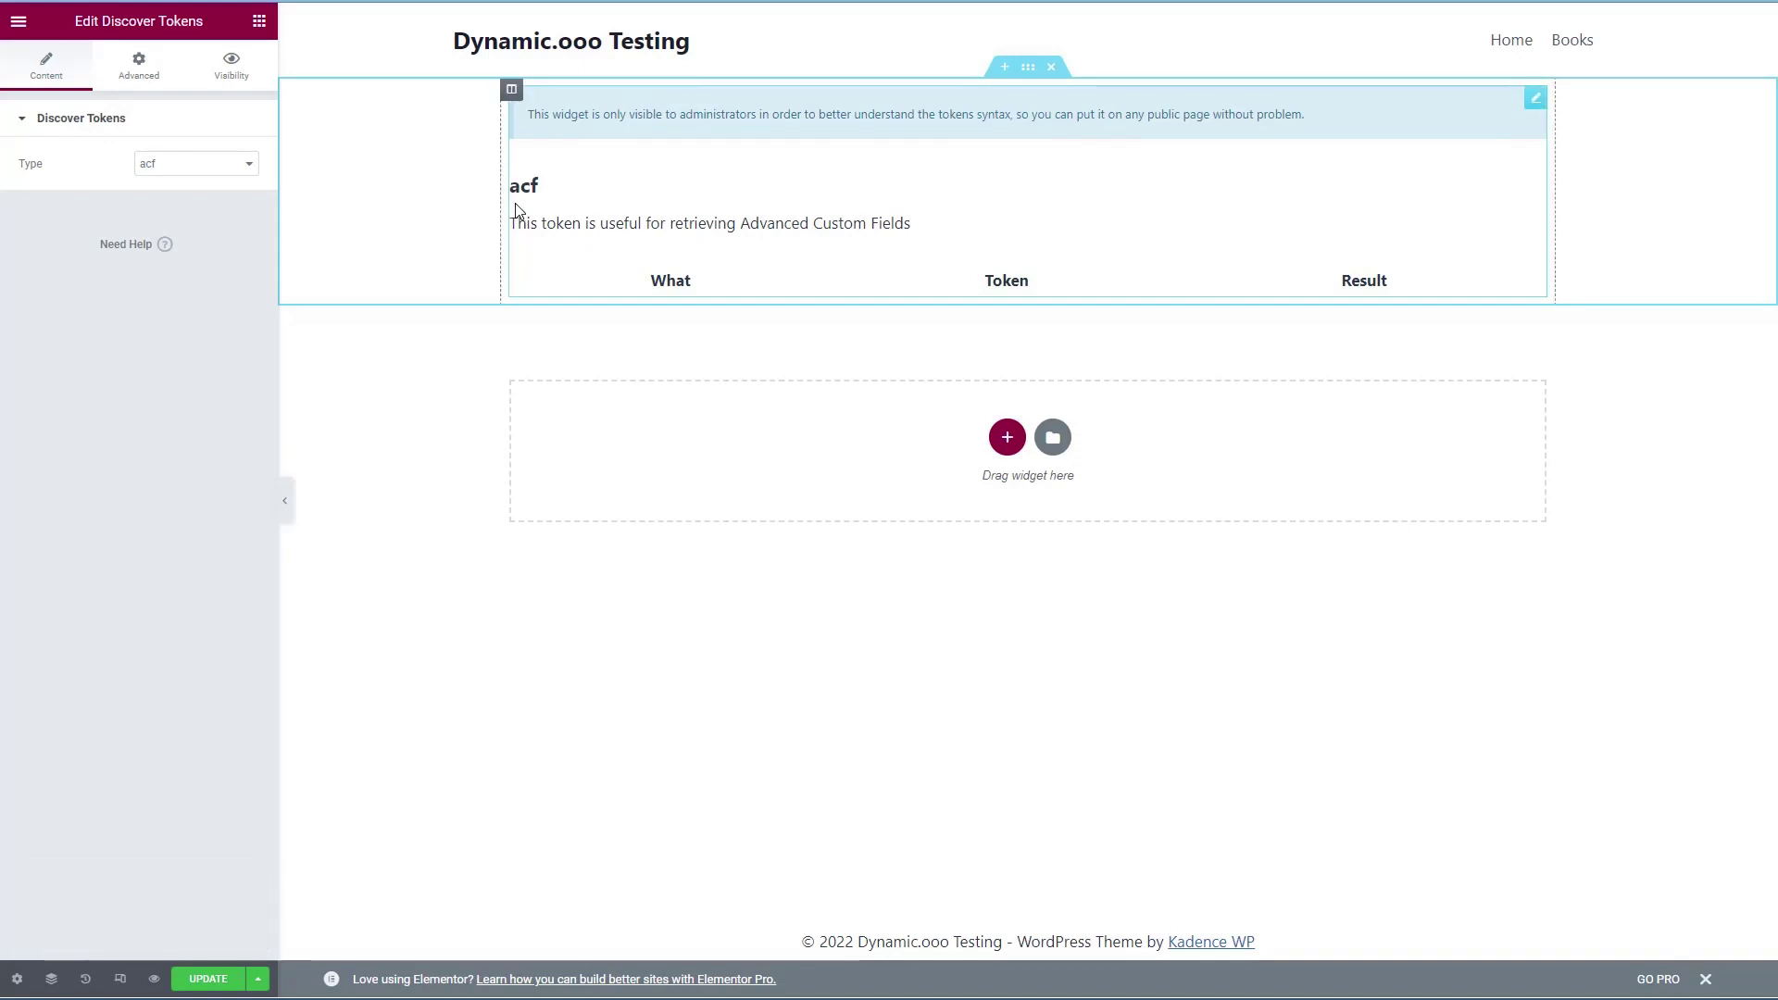
# - Search 'text' and place a Text Editor with Tokens widget below the acf table
pyautogui.click(259, 20)
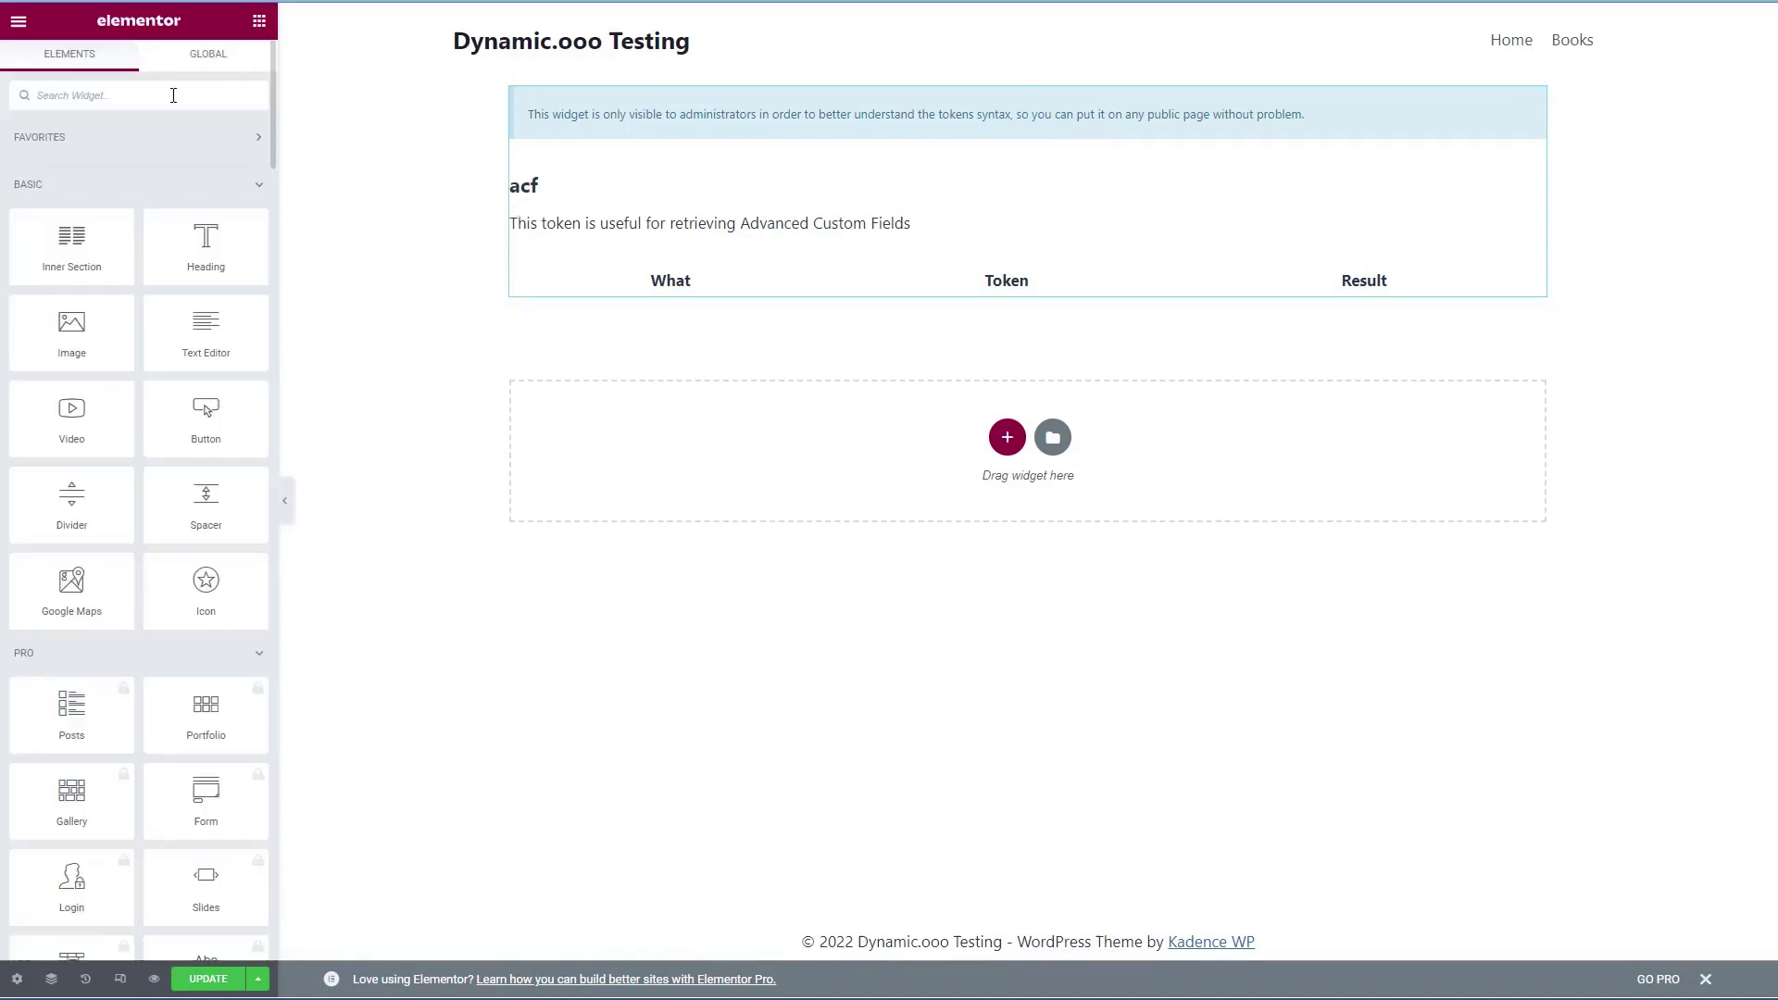
pyautogui.write('text')
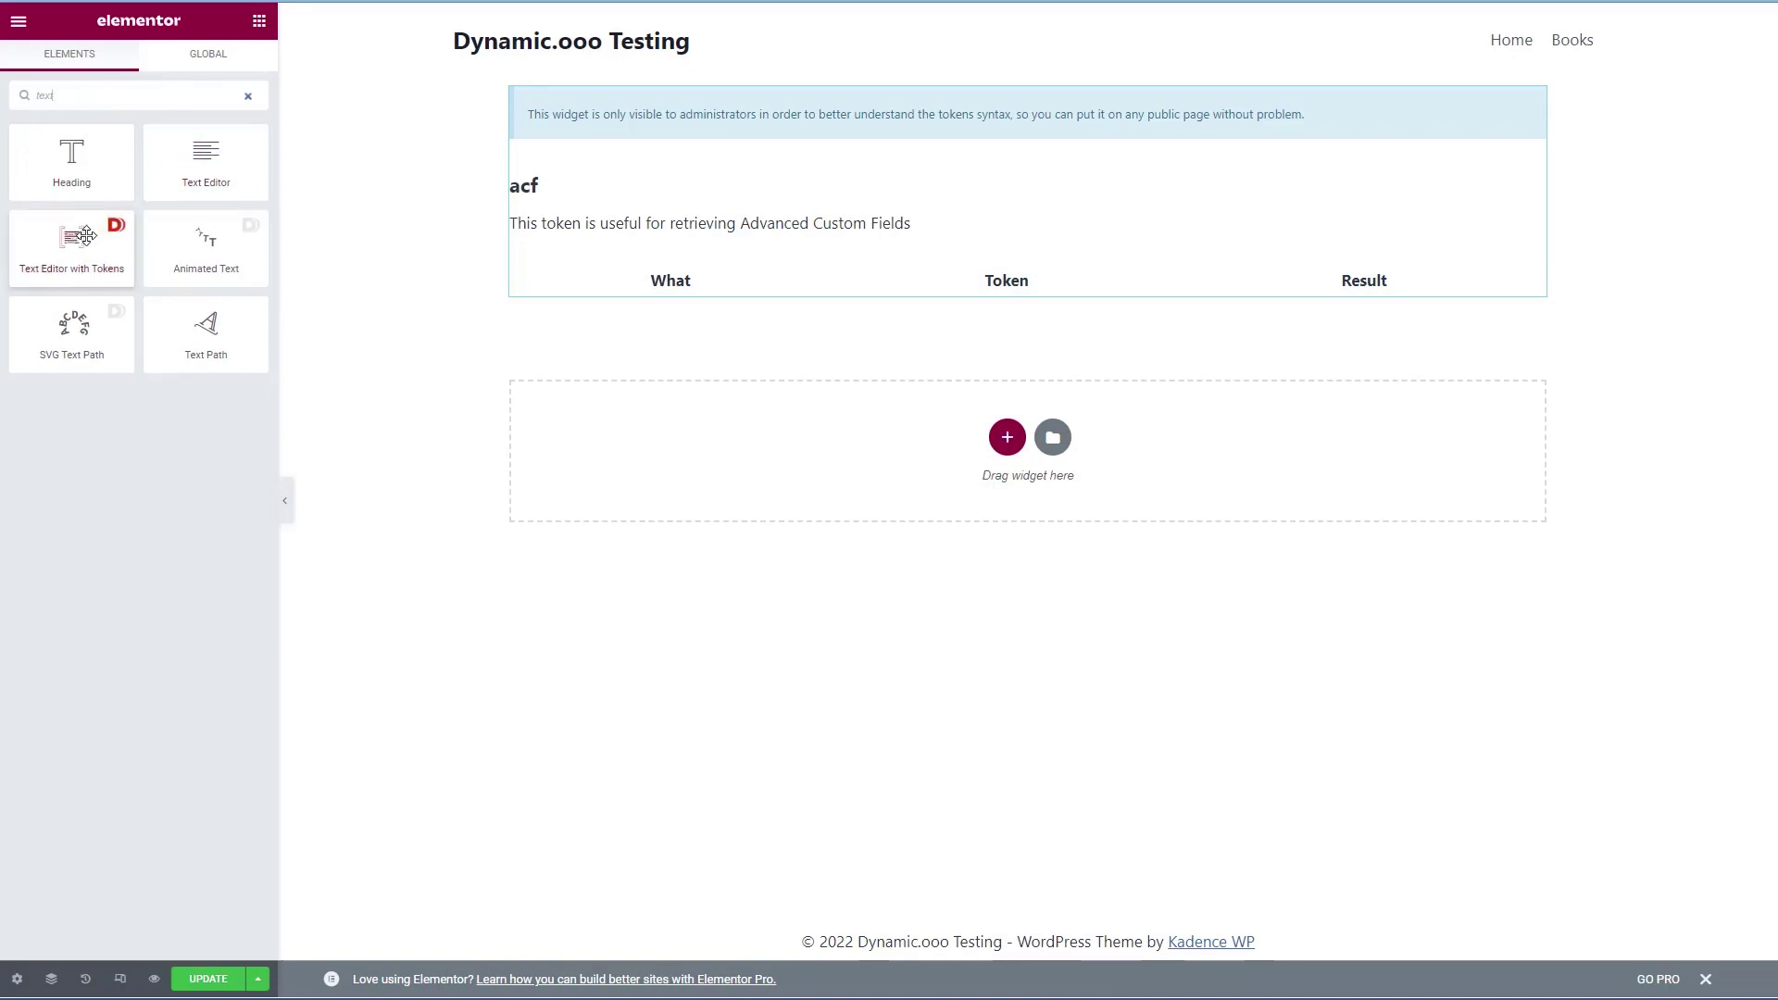
pyautogui.moveTo(89, 239); pyautogui.dragTo(675, 425)
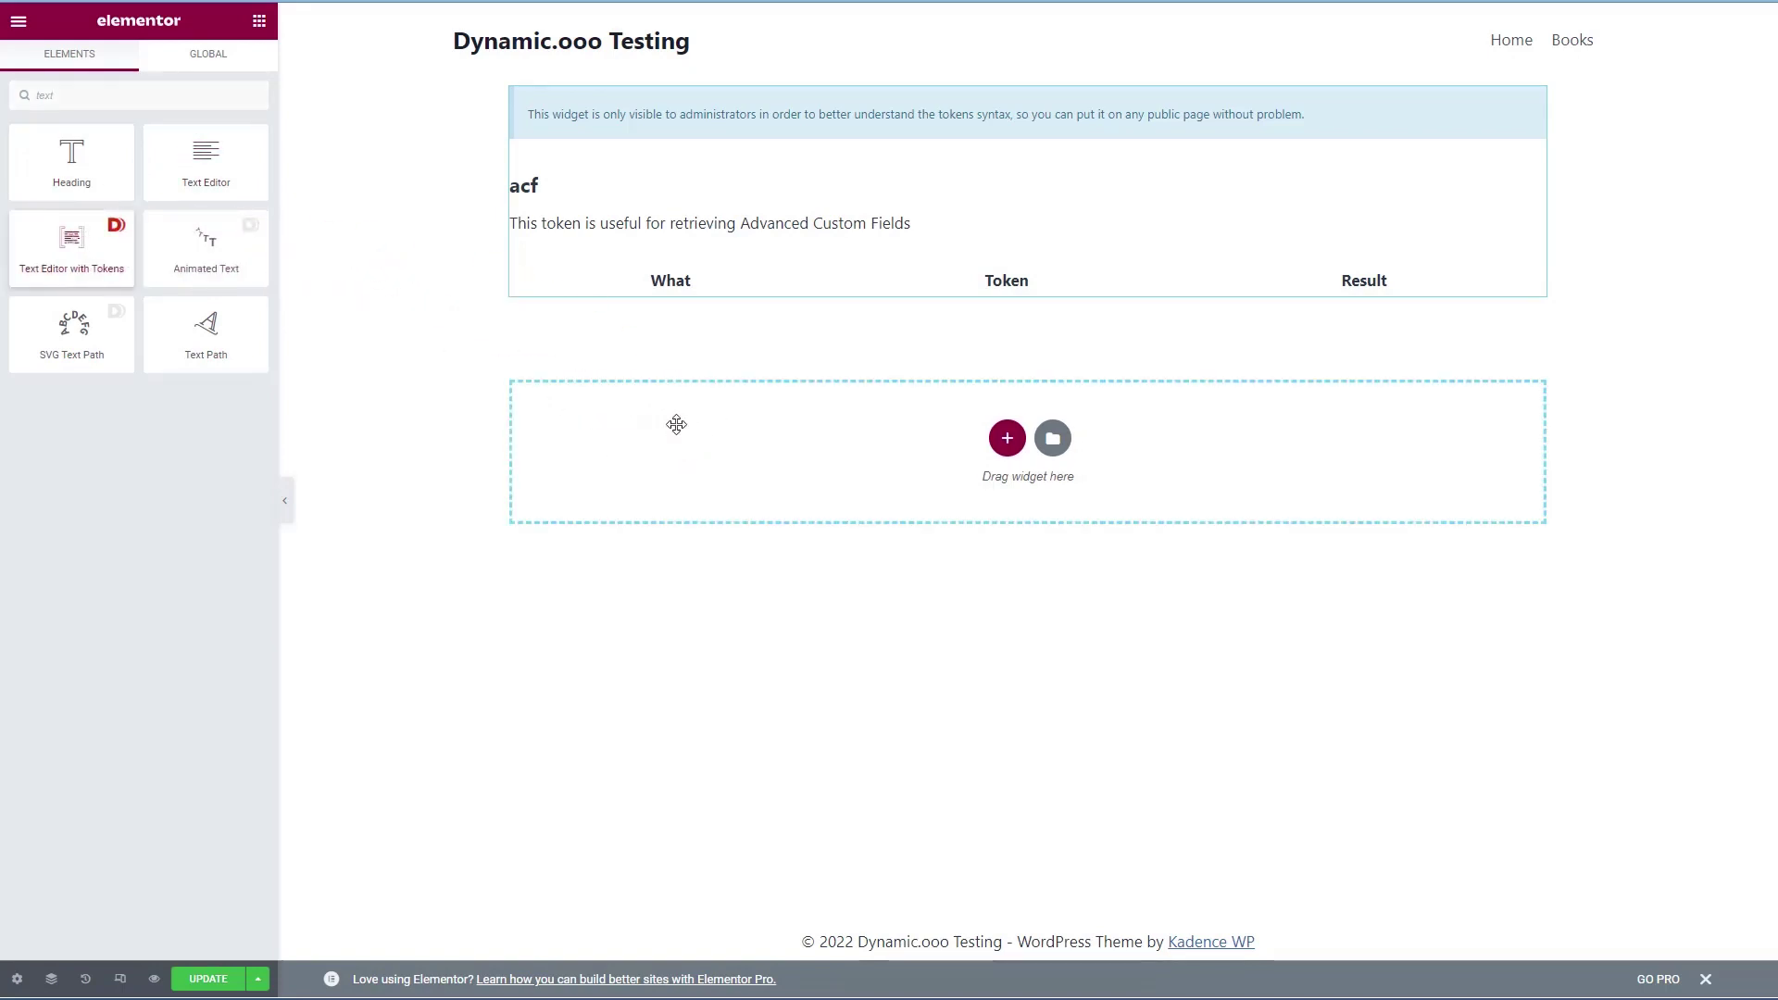
pyautogui.moveTo(222, 319); pyautogui.dragTo(13, 269)
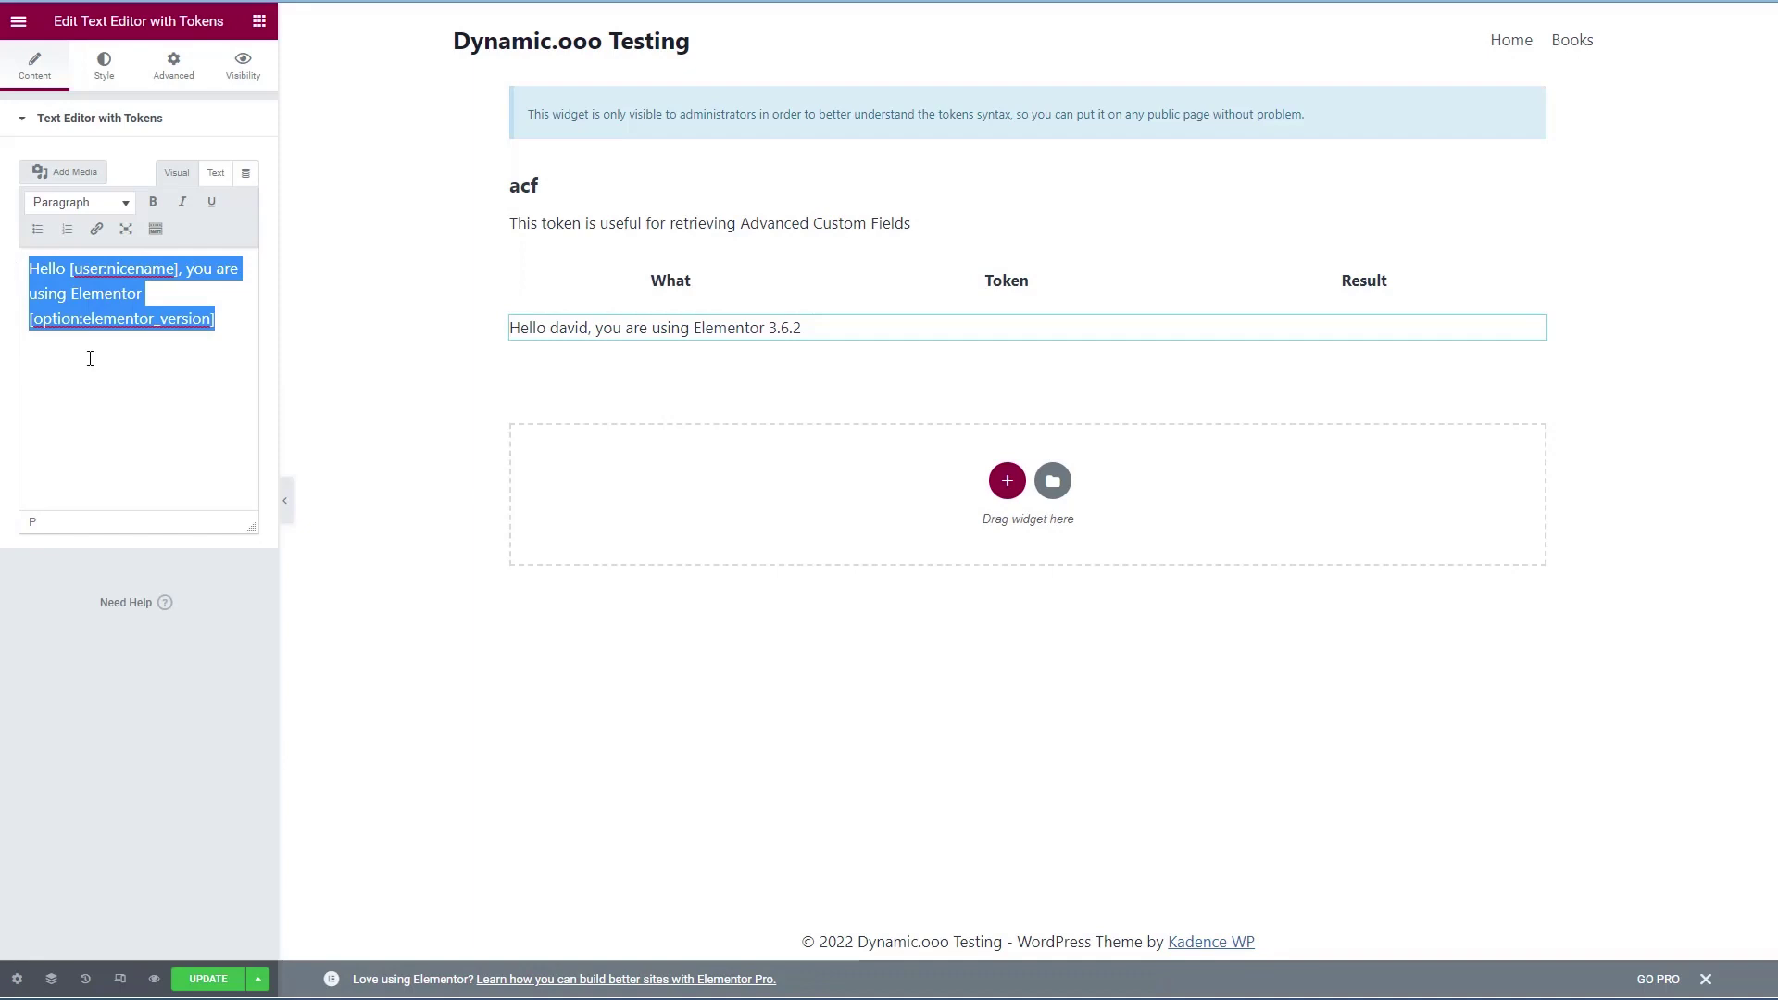
# - Type "The URL to the author's website is: [acf:authors_website|355]" into the widget
pyautogui.write('The URL to ')
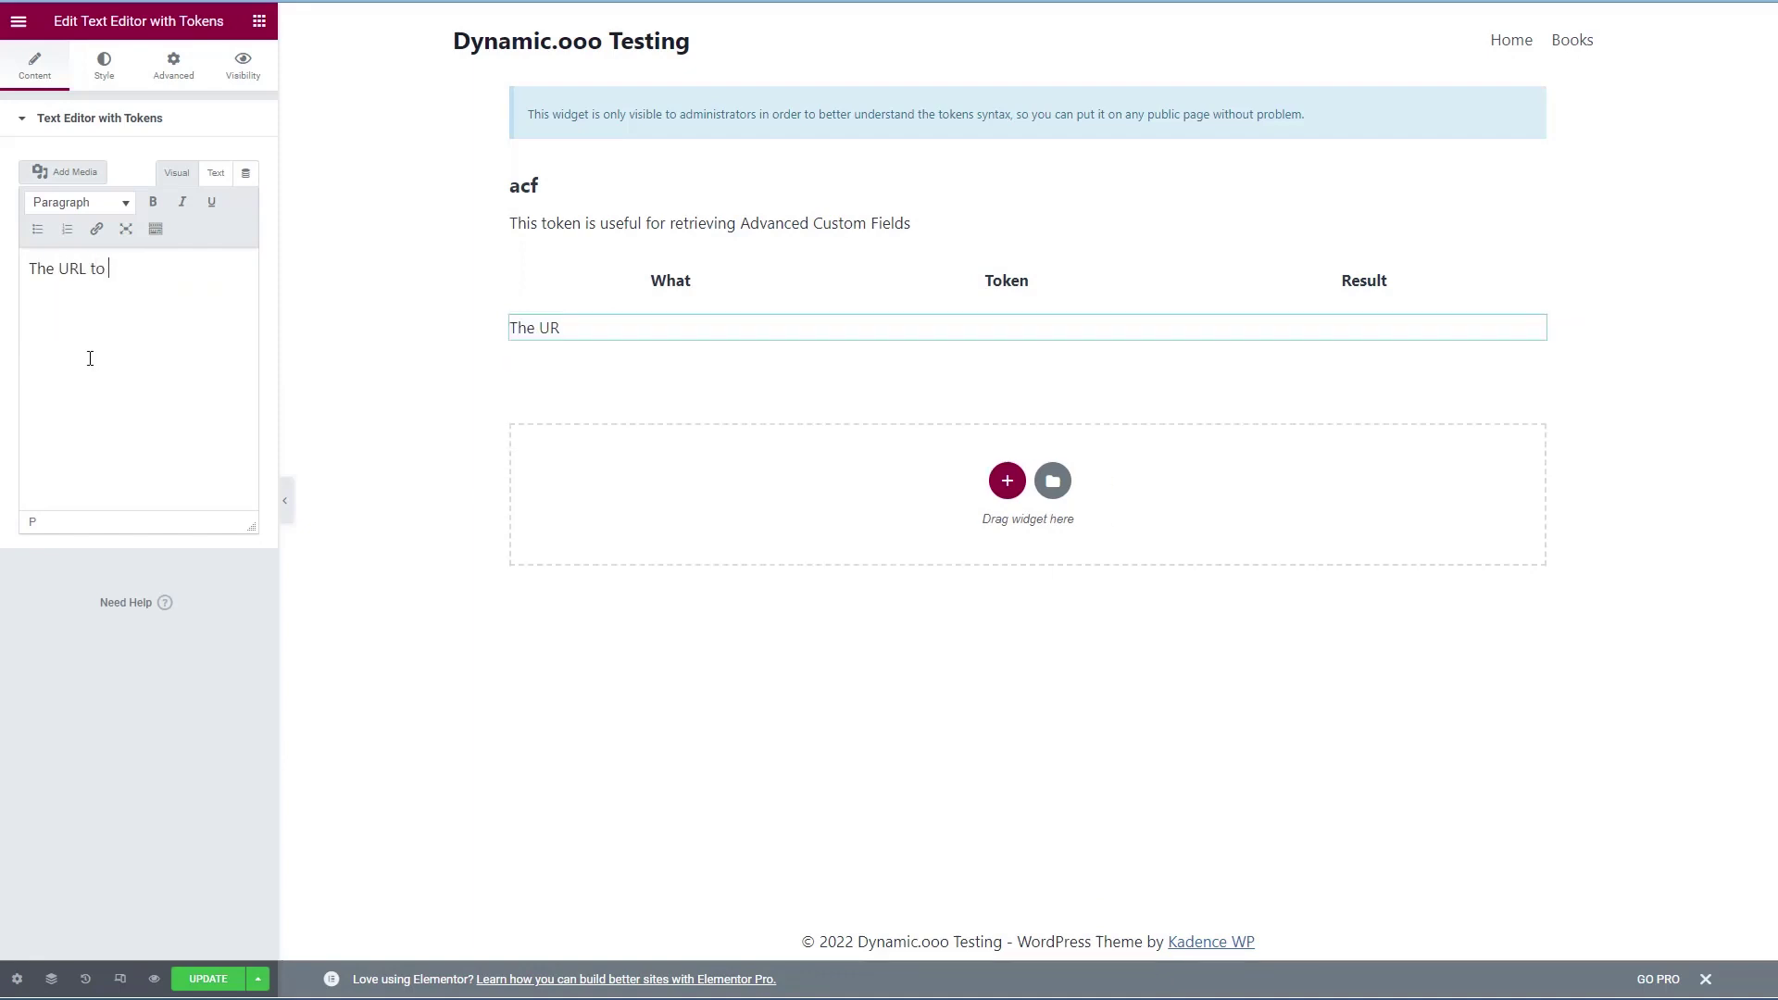
pyautogui.write("the author's we")
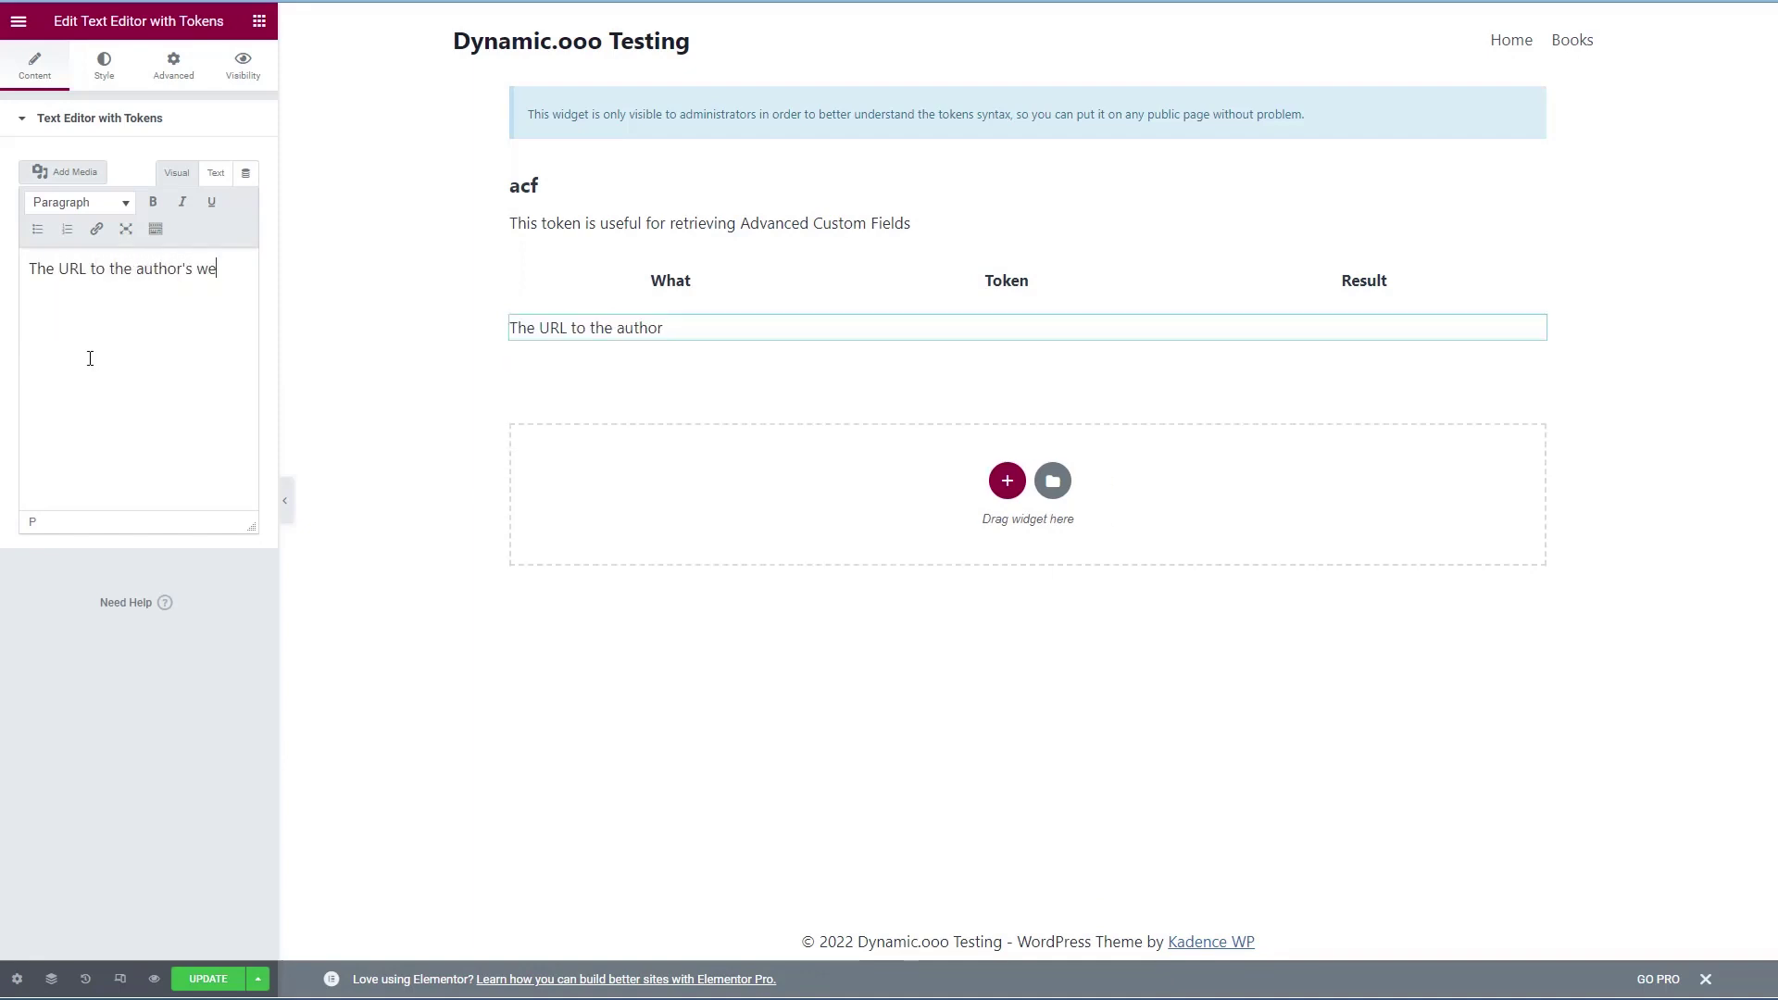
pyautogui.write('bsite is')
pyautogui.press('BackSpace')
pyautogui.write(':  [acf:')
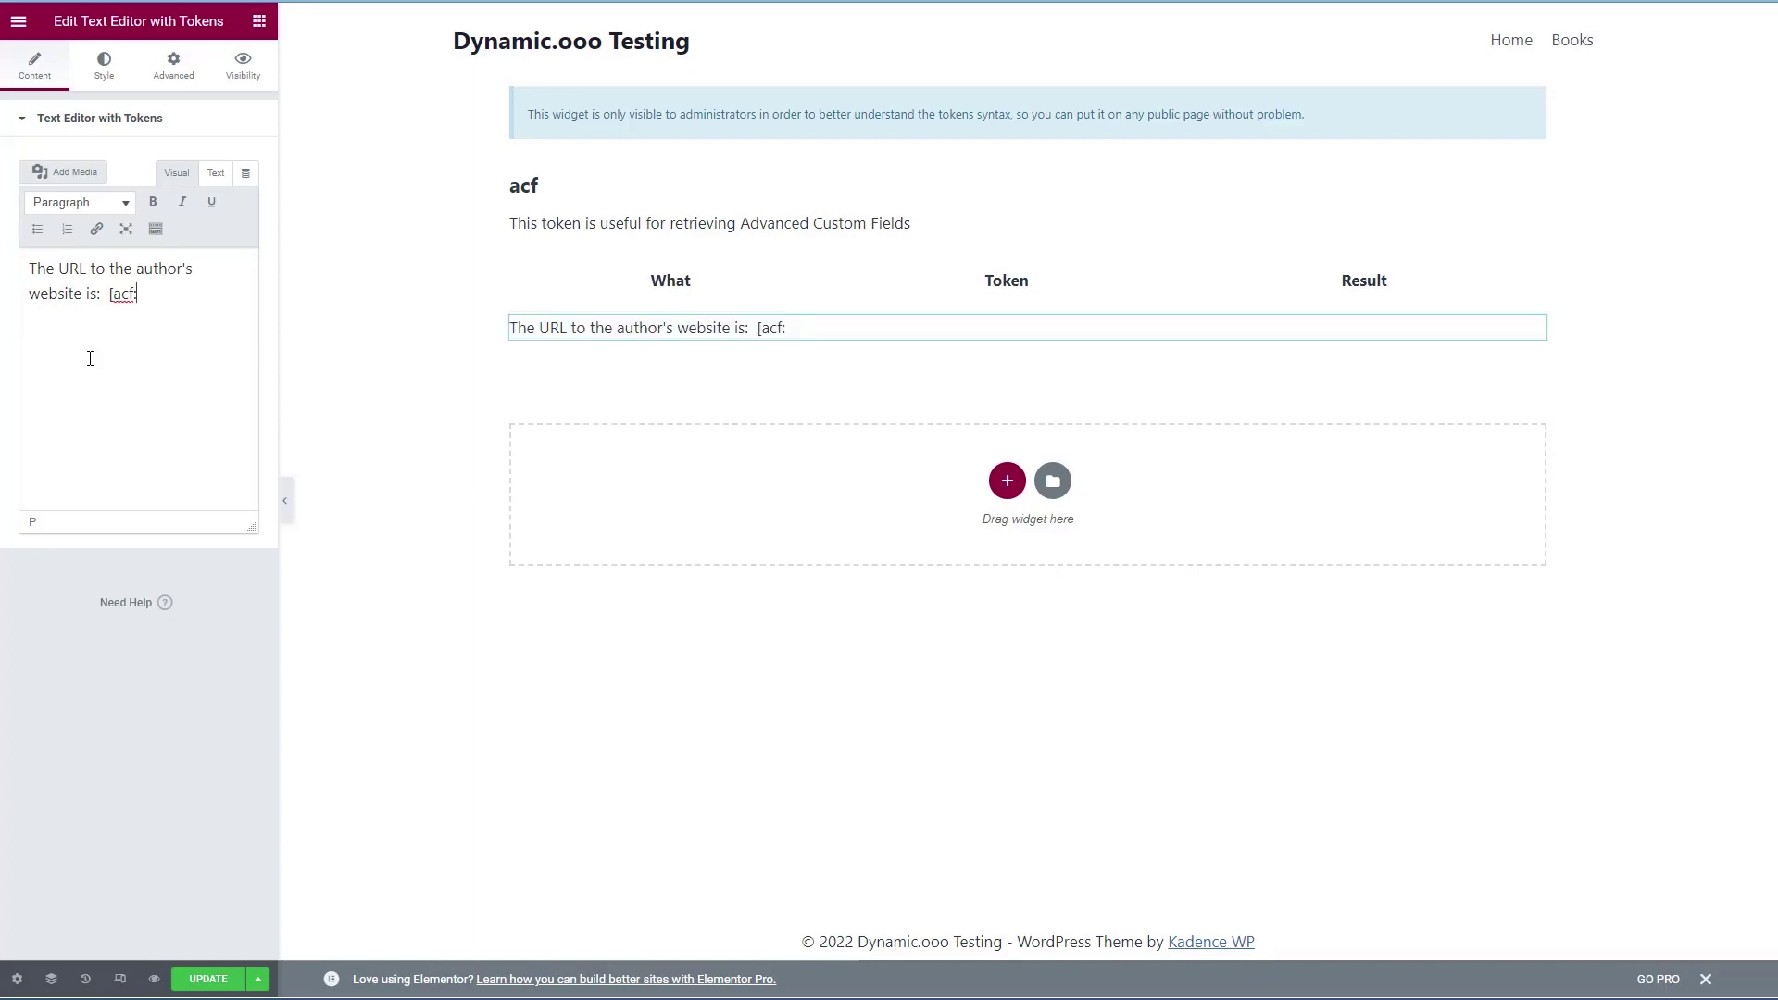
pyautogui.write('authors_website')
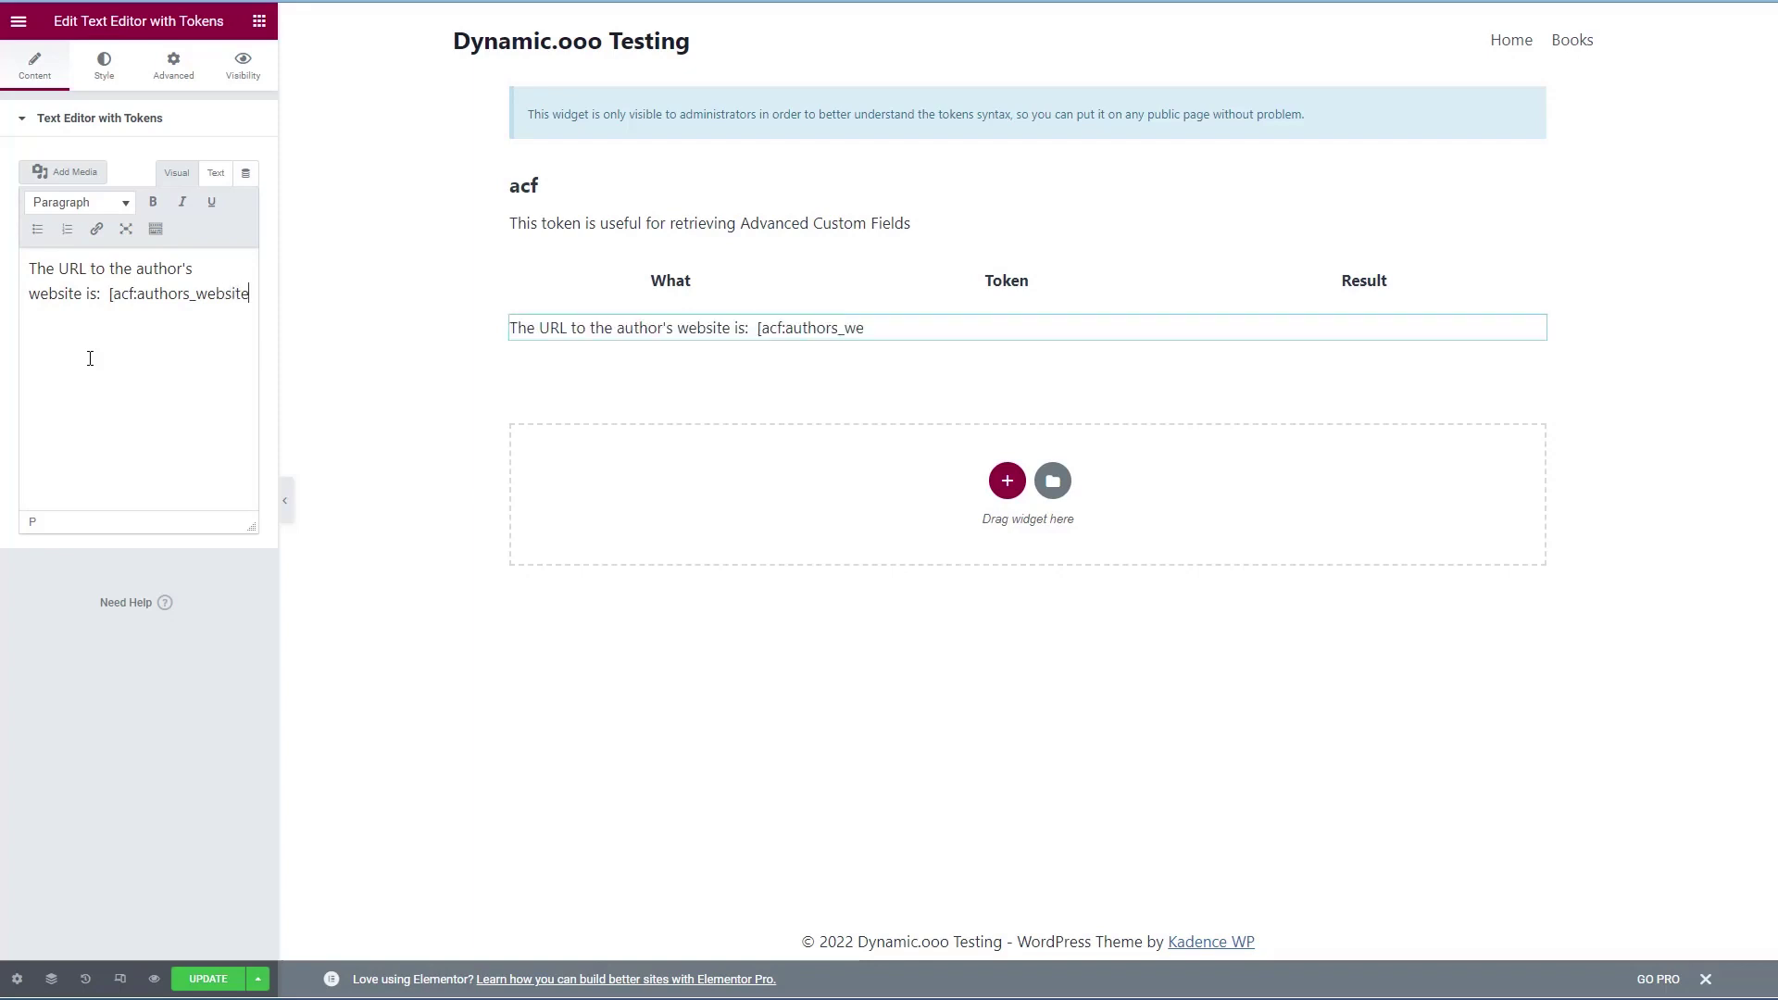
pyautogui.write('|3')
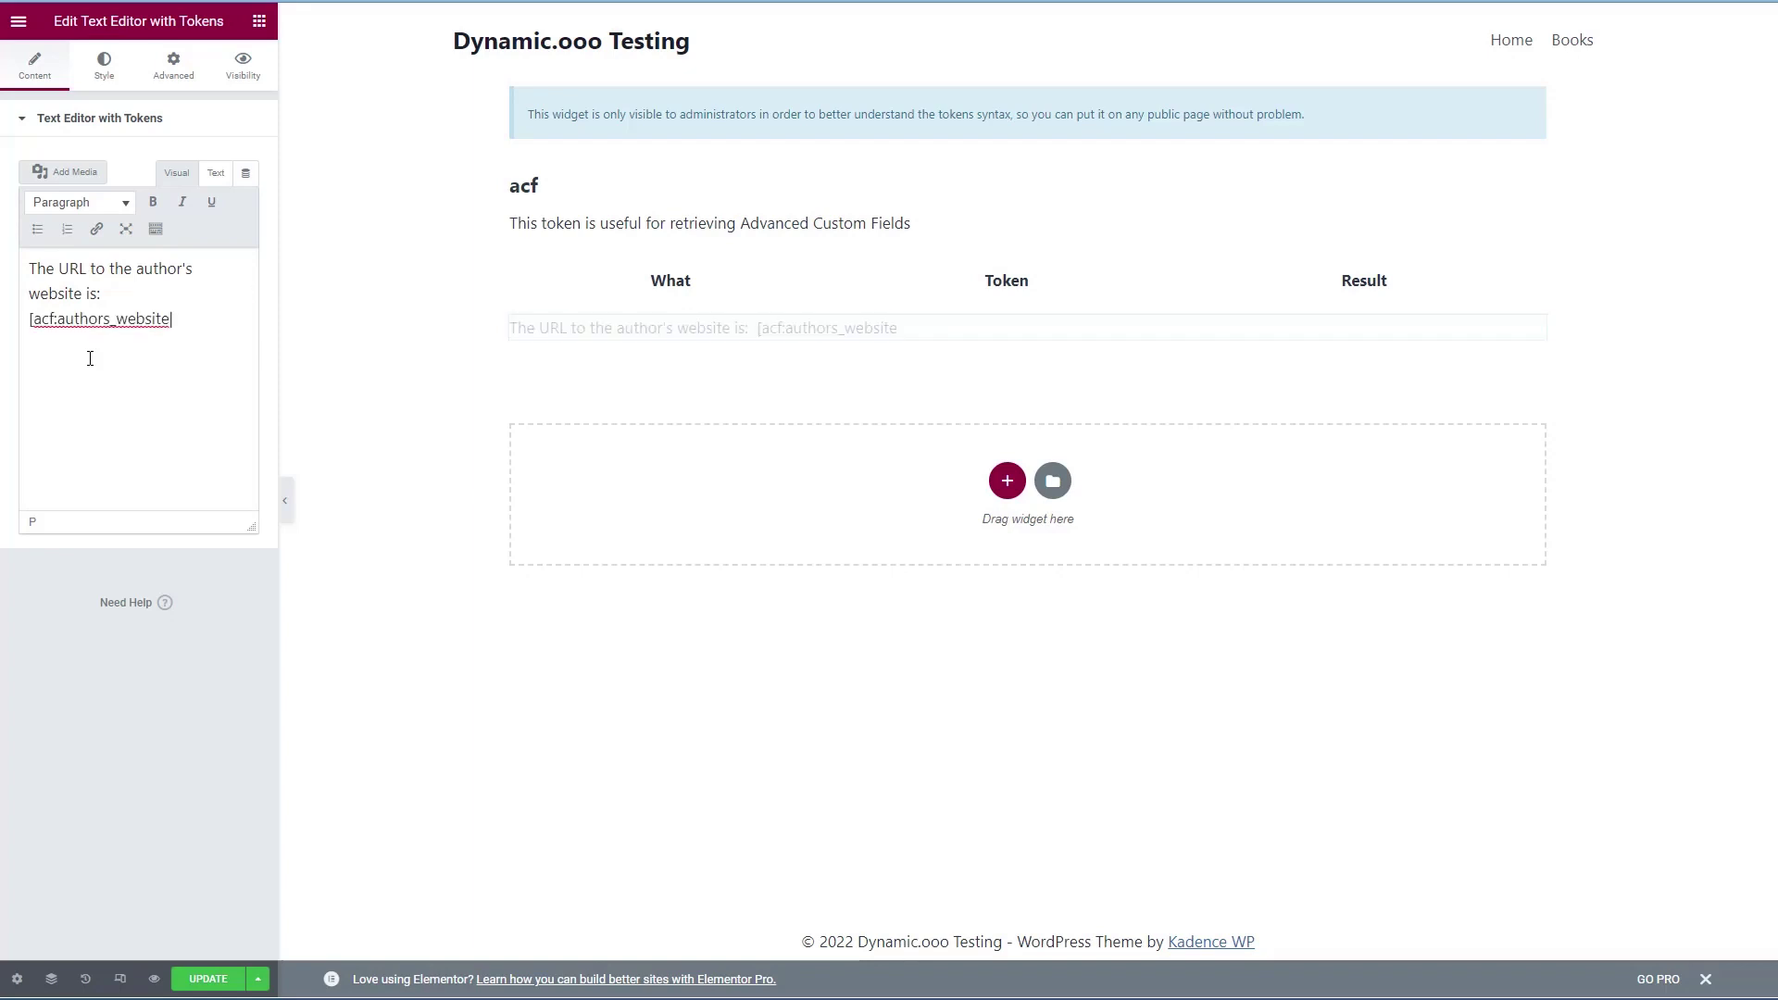
pyautogui.write('55]')
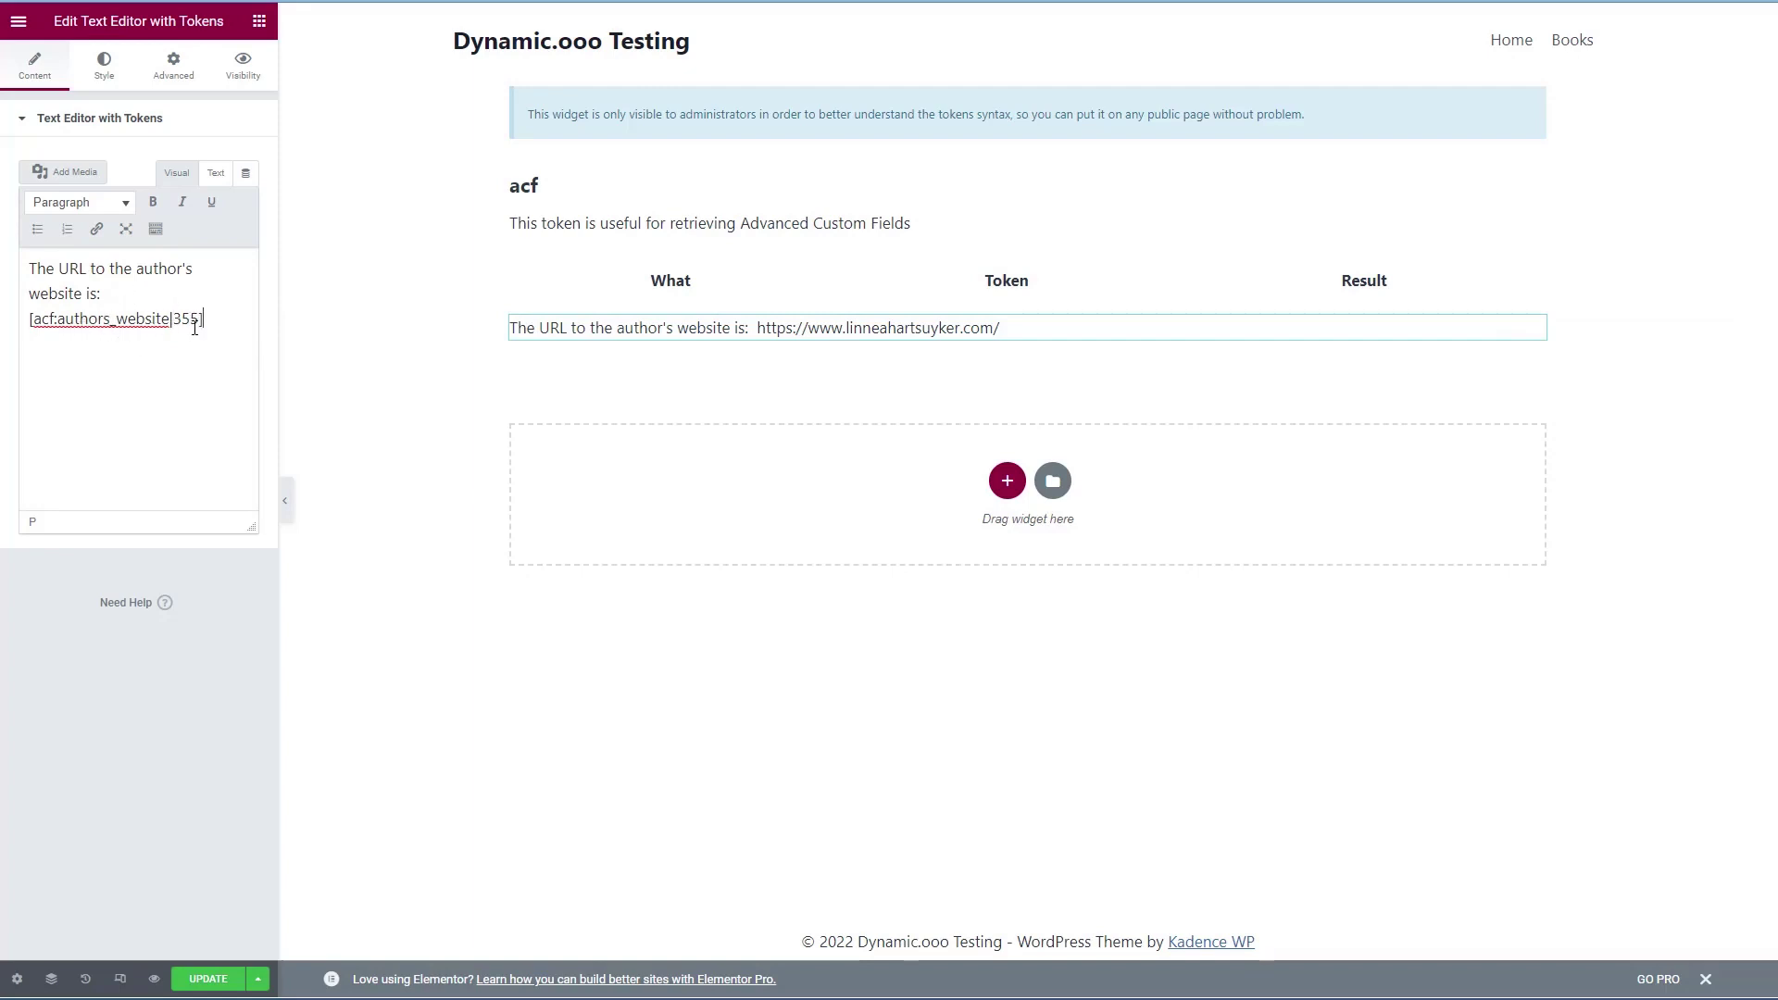
# - Clear all the widget's text and delete the Text Editor with Tokens widget
pyautogui.hotkey('ctrl', 'a')
pyautogui.press('BackSpace')
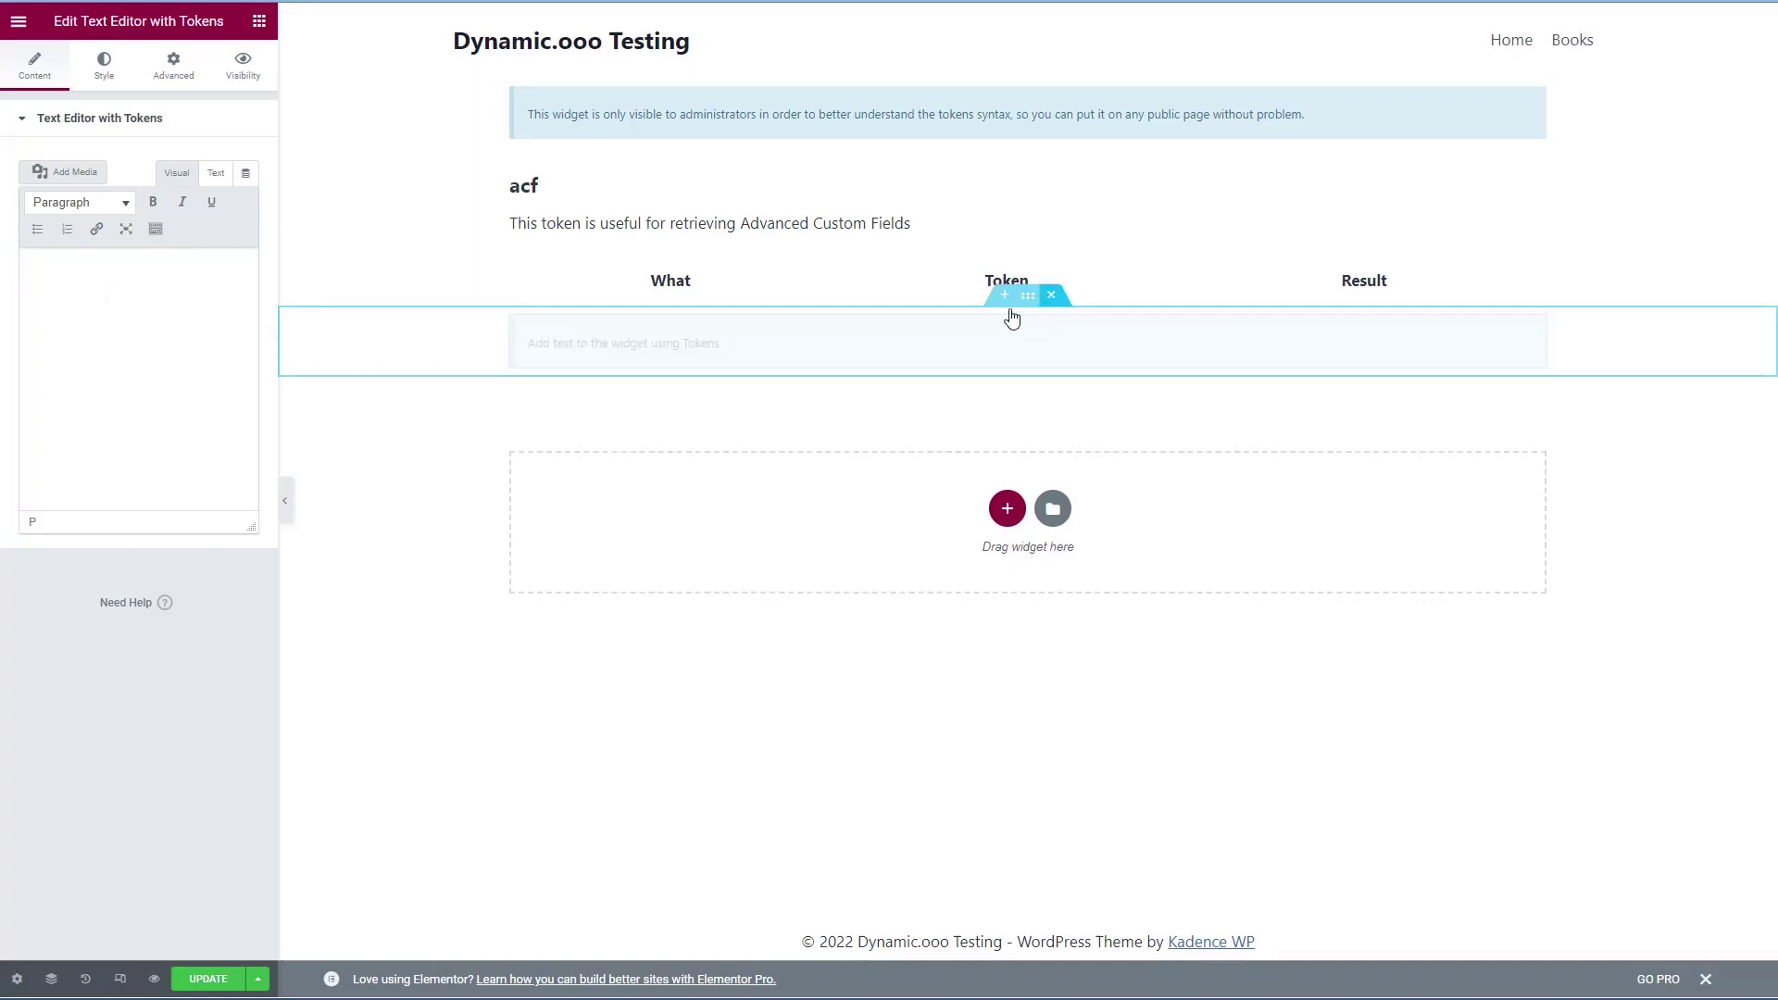
pyautogui.click(1051, 294)
# - Switch the Discover Tokens Type to author, then to date to preview date tokens
pyautogui.click(667, 202)
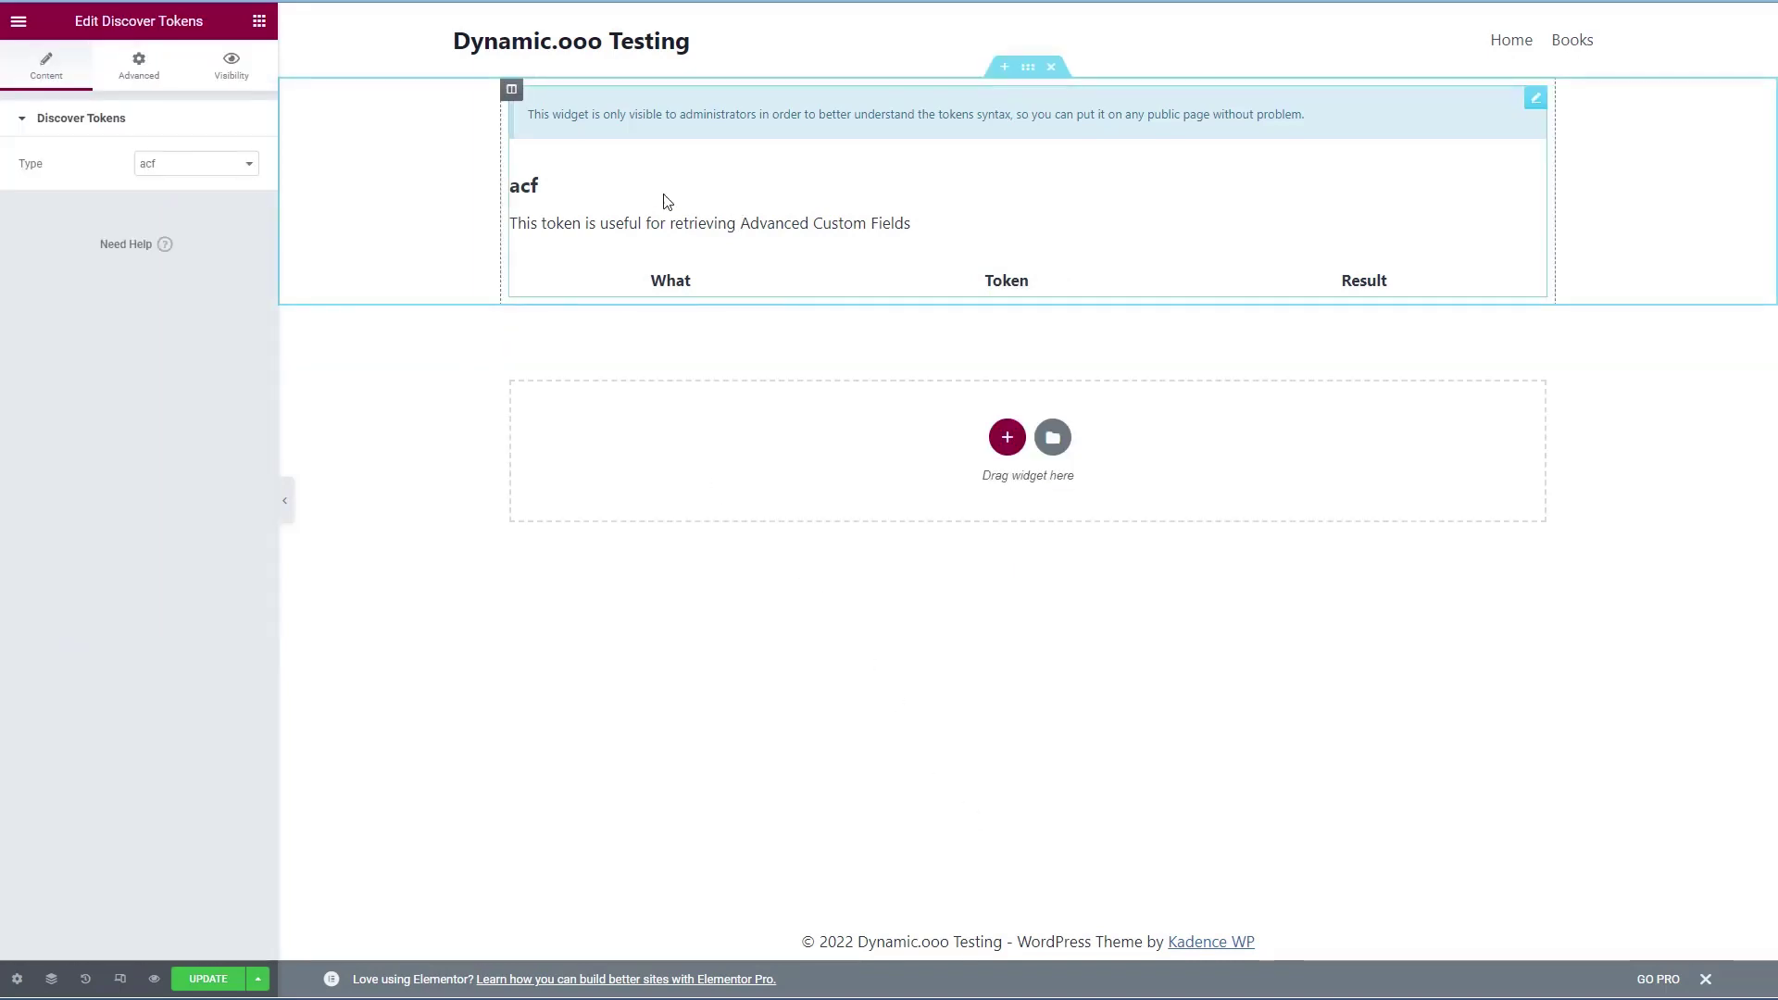
pyautogui.click(249, 167)
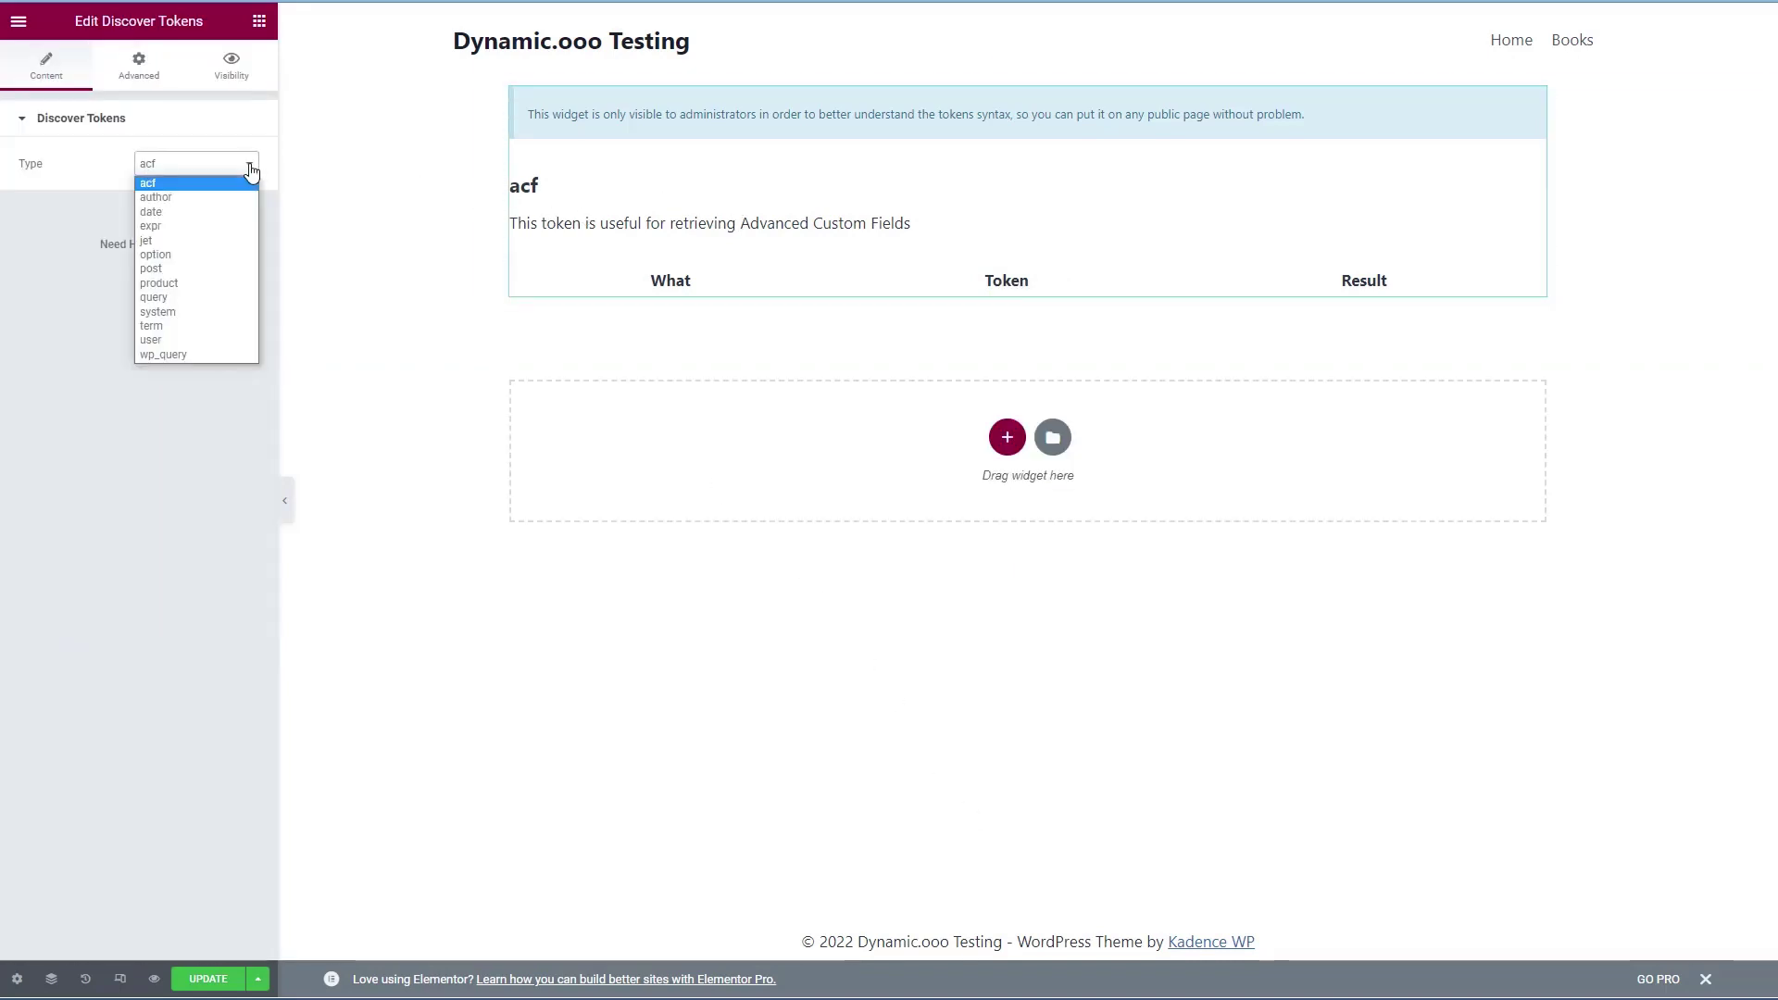
pyautogui.press('Escape')
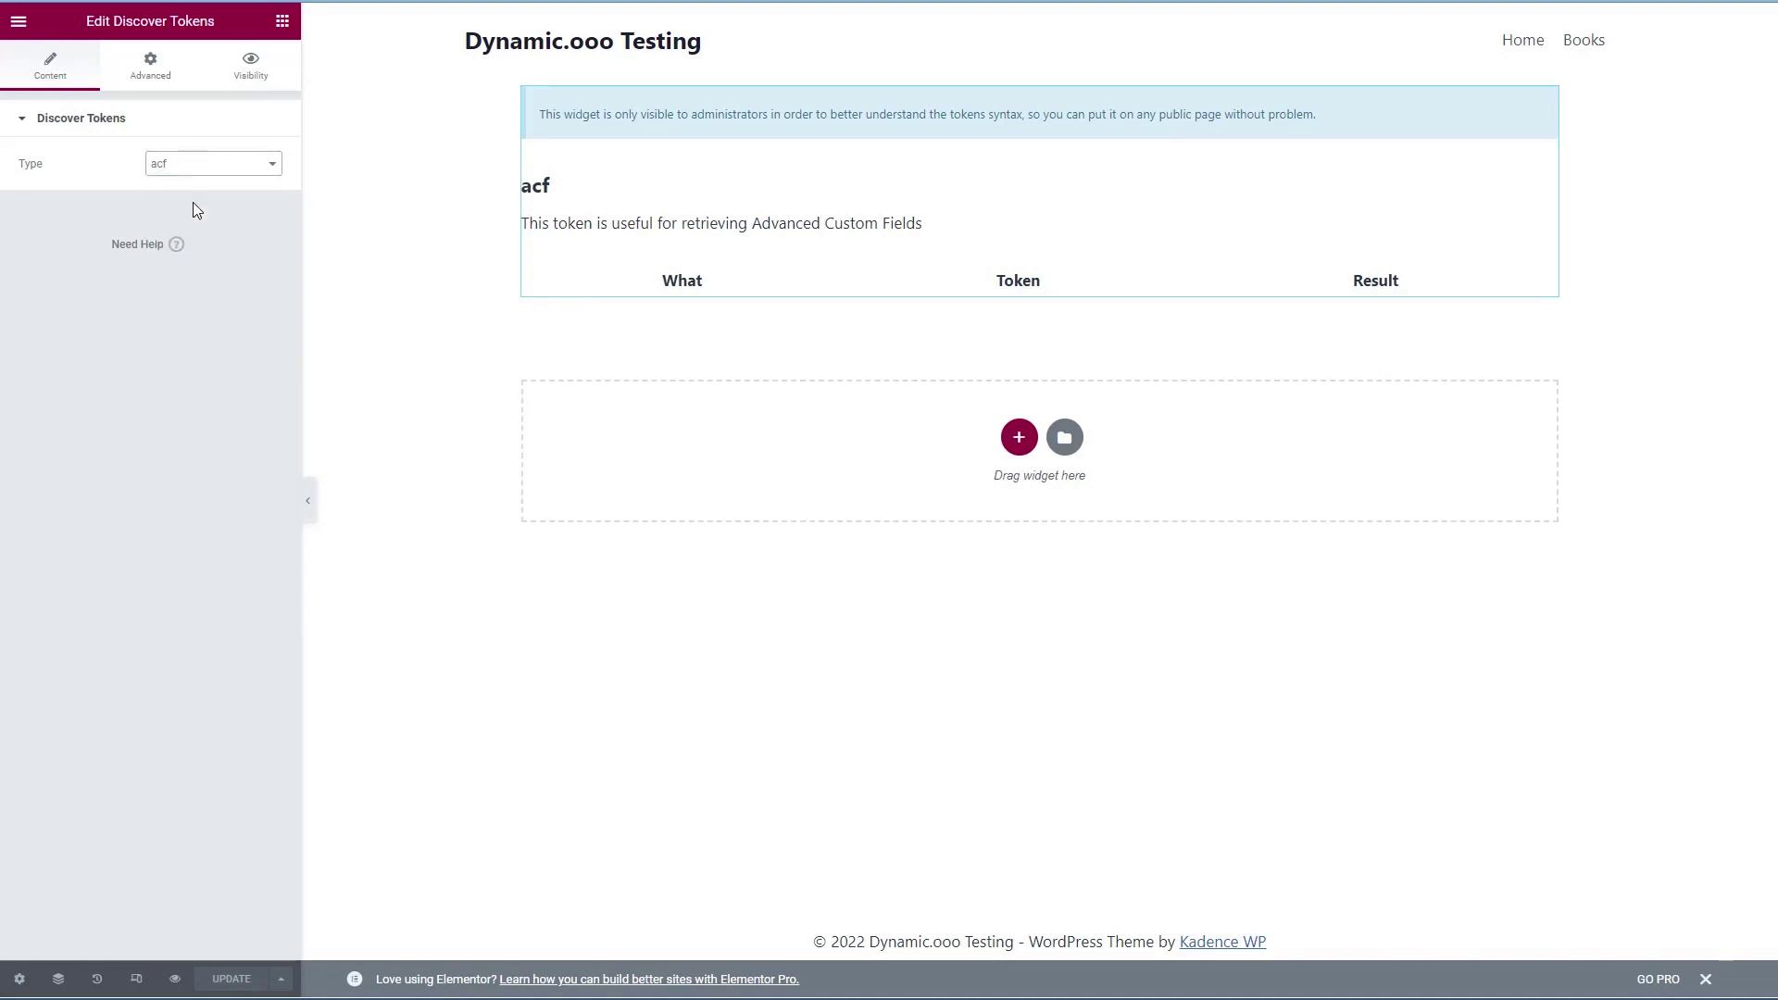
pyautogui.press('Down')
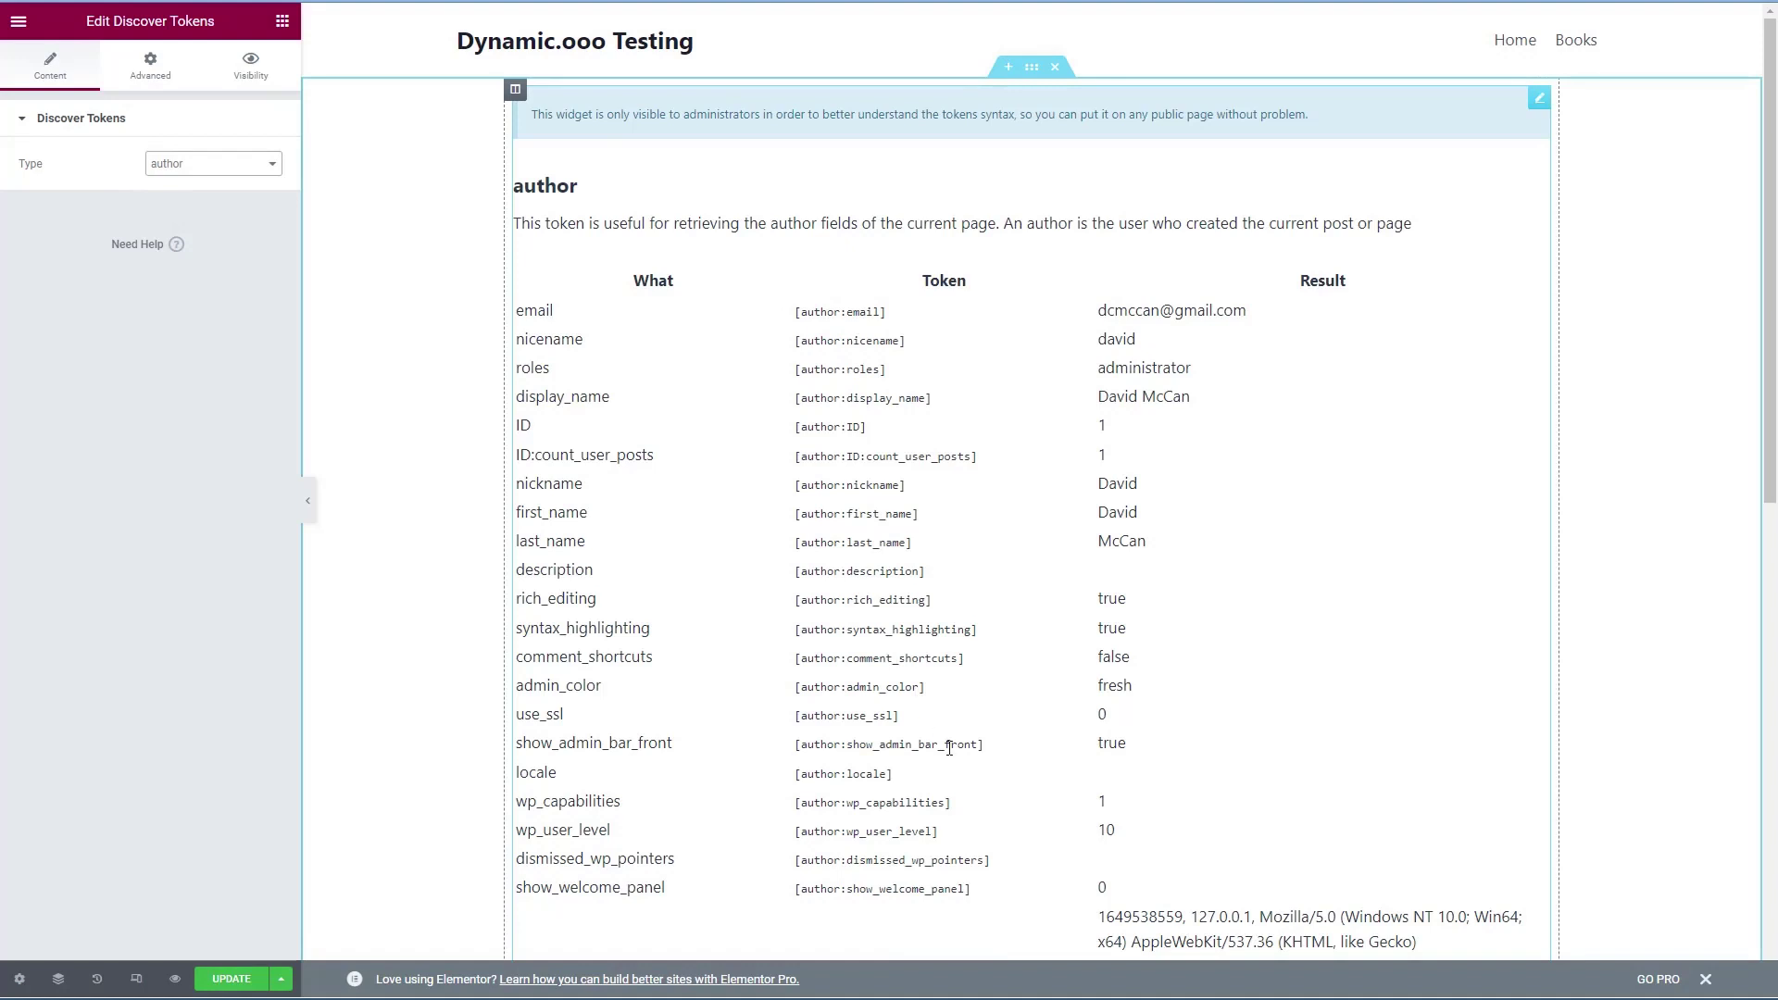
pyautogui.click(220, 170)
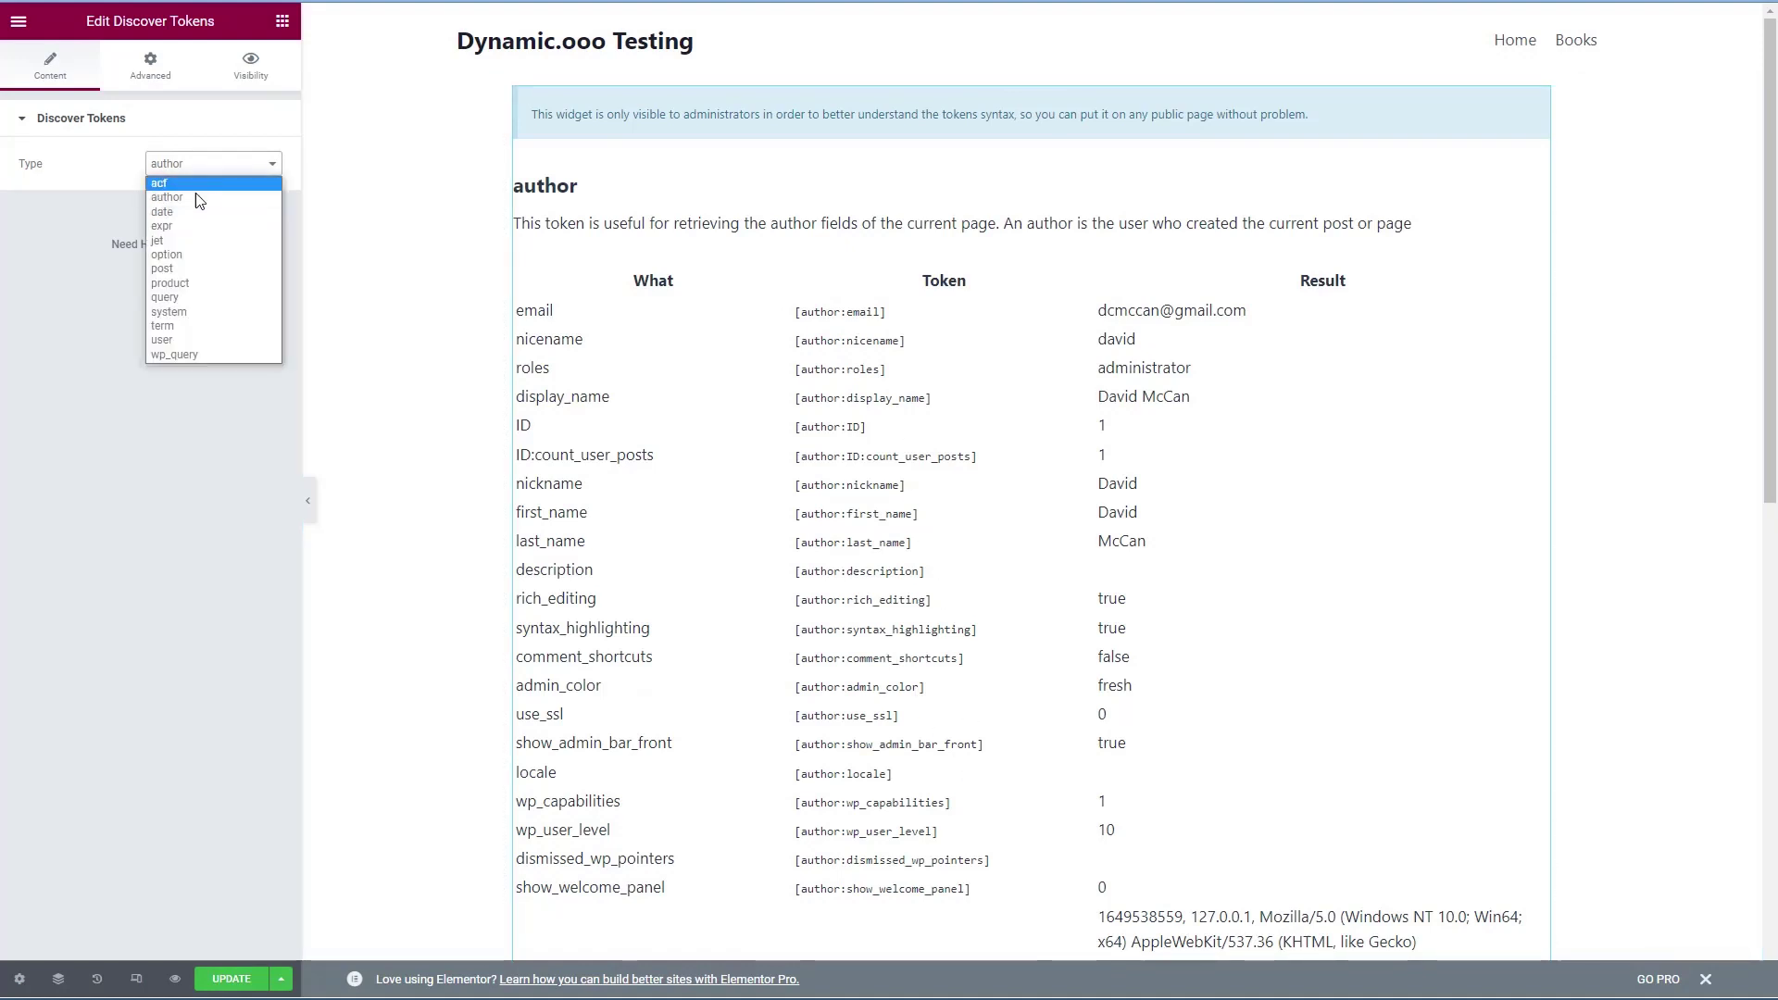
pyautogui.click(163, 212)
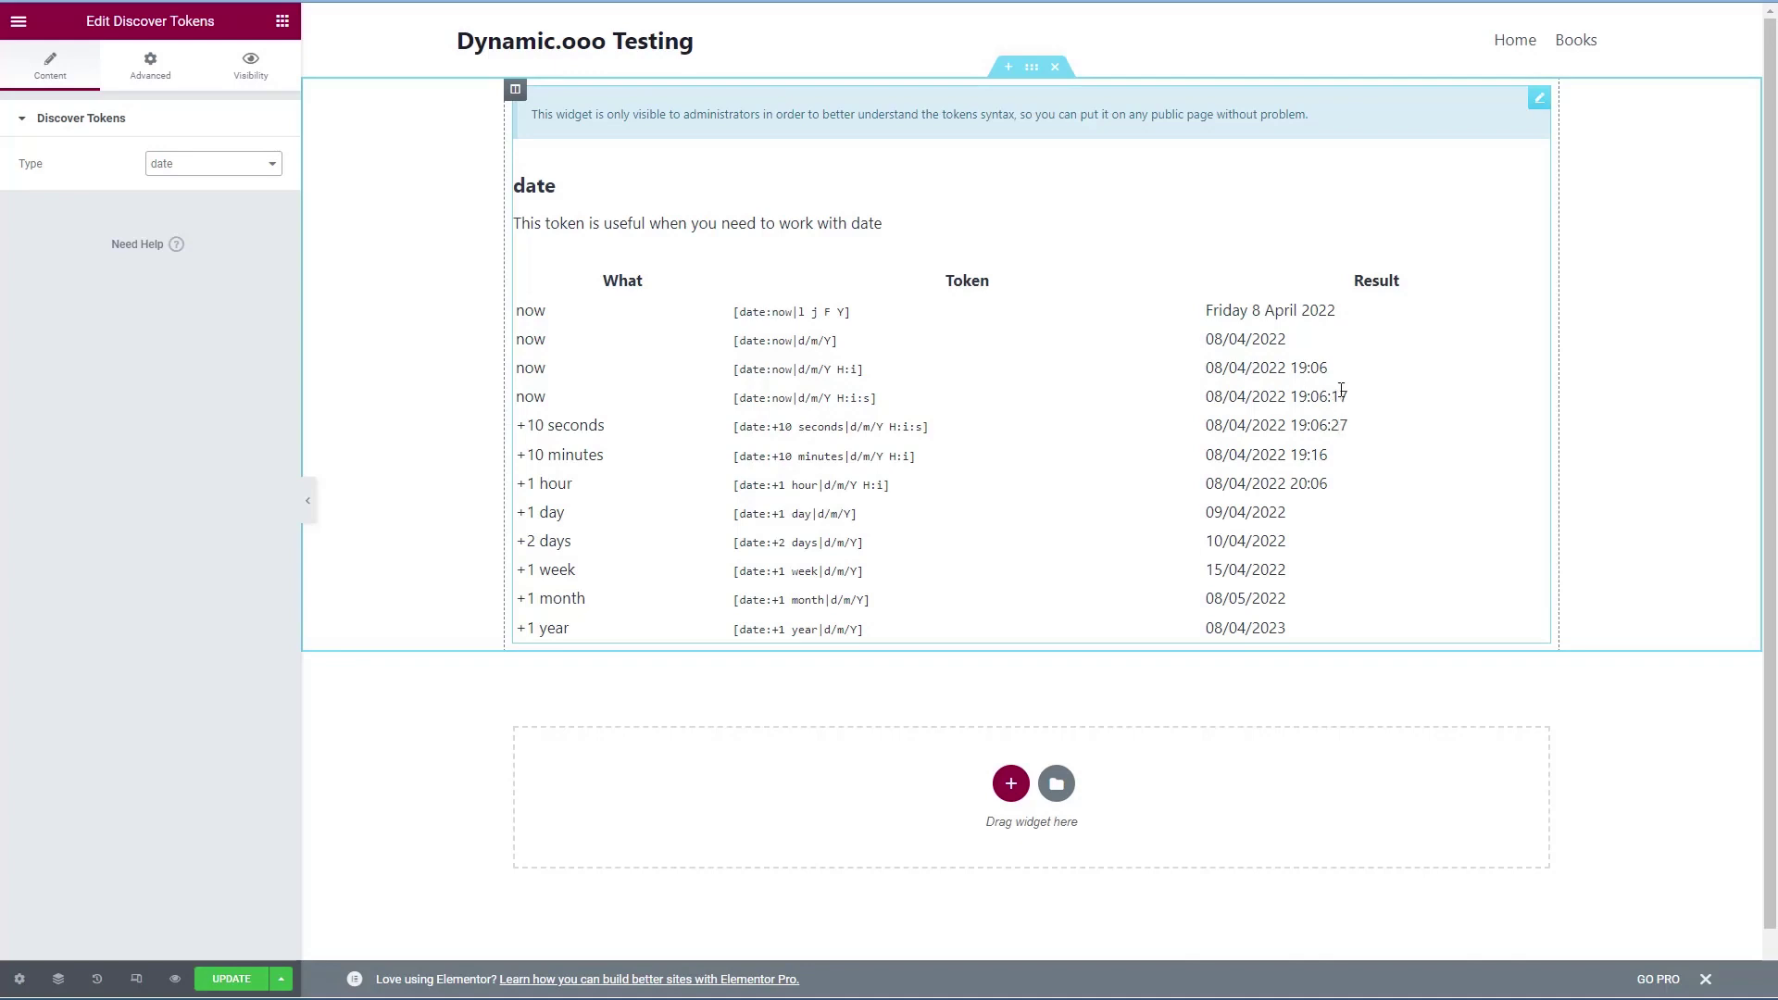
# - Change the Type to expr, showing expression tokens like [expr:1+1] returning 2
pyautogui.click(211, 164)
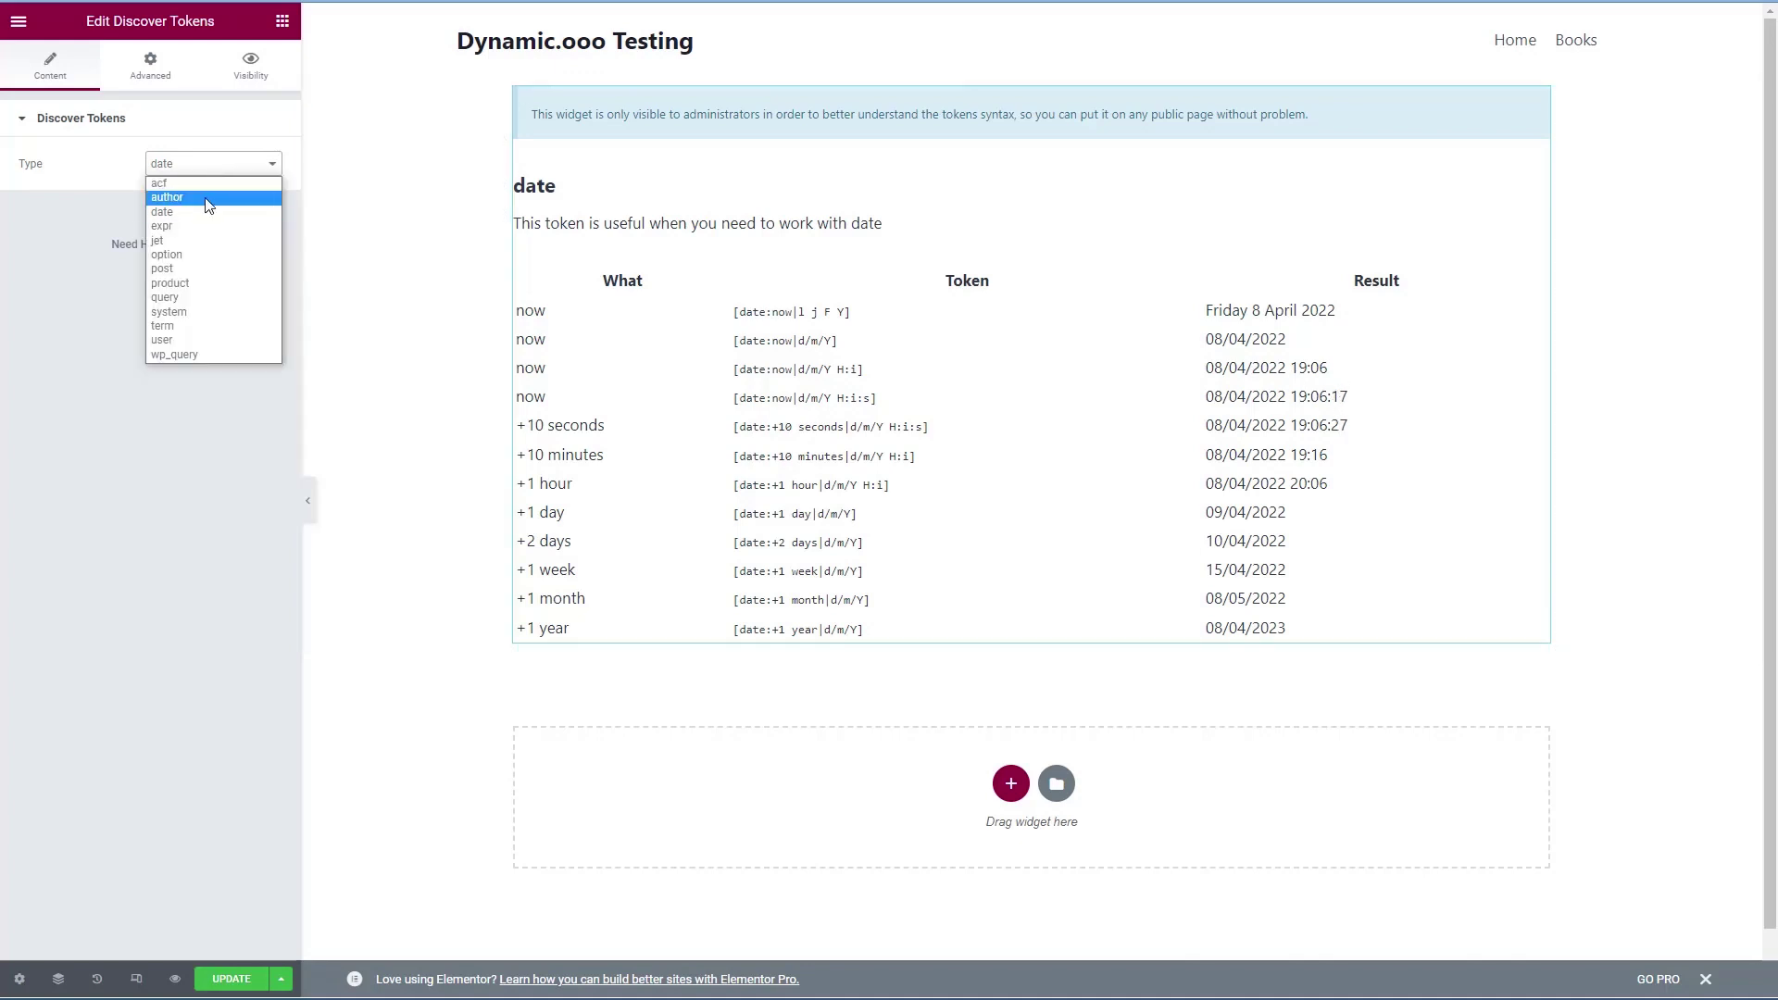
pyautogui.click(181, 227)
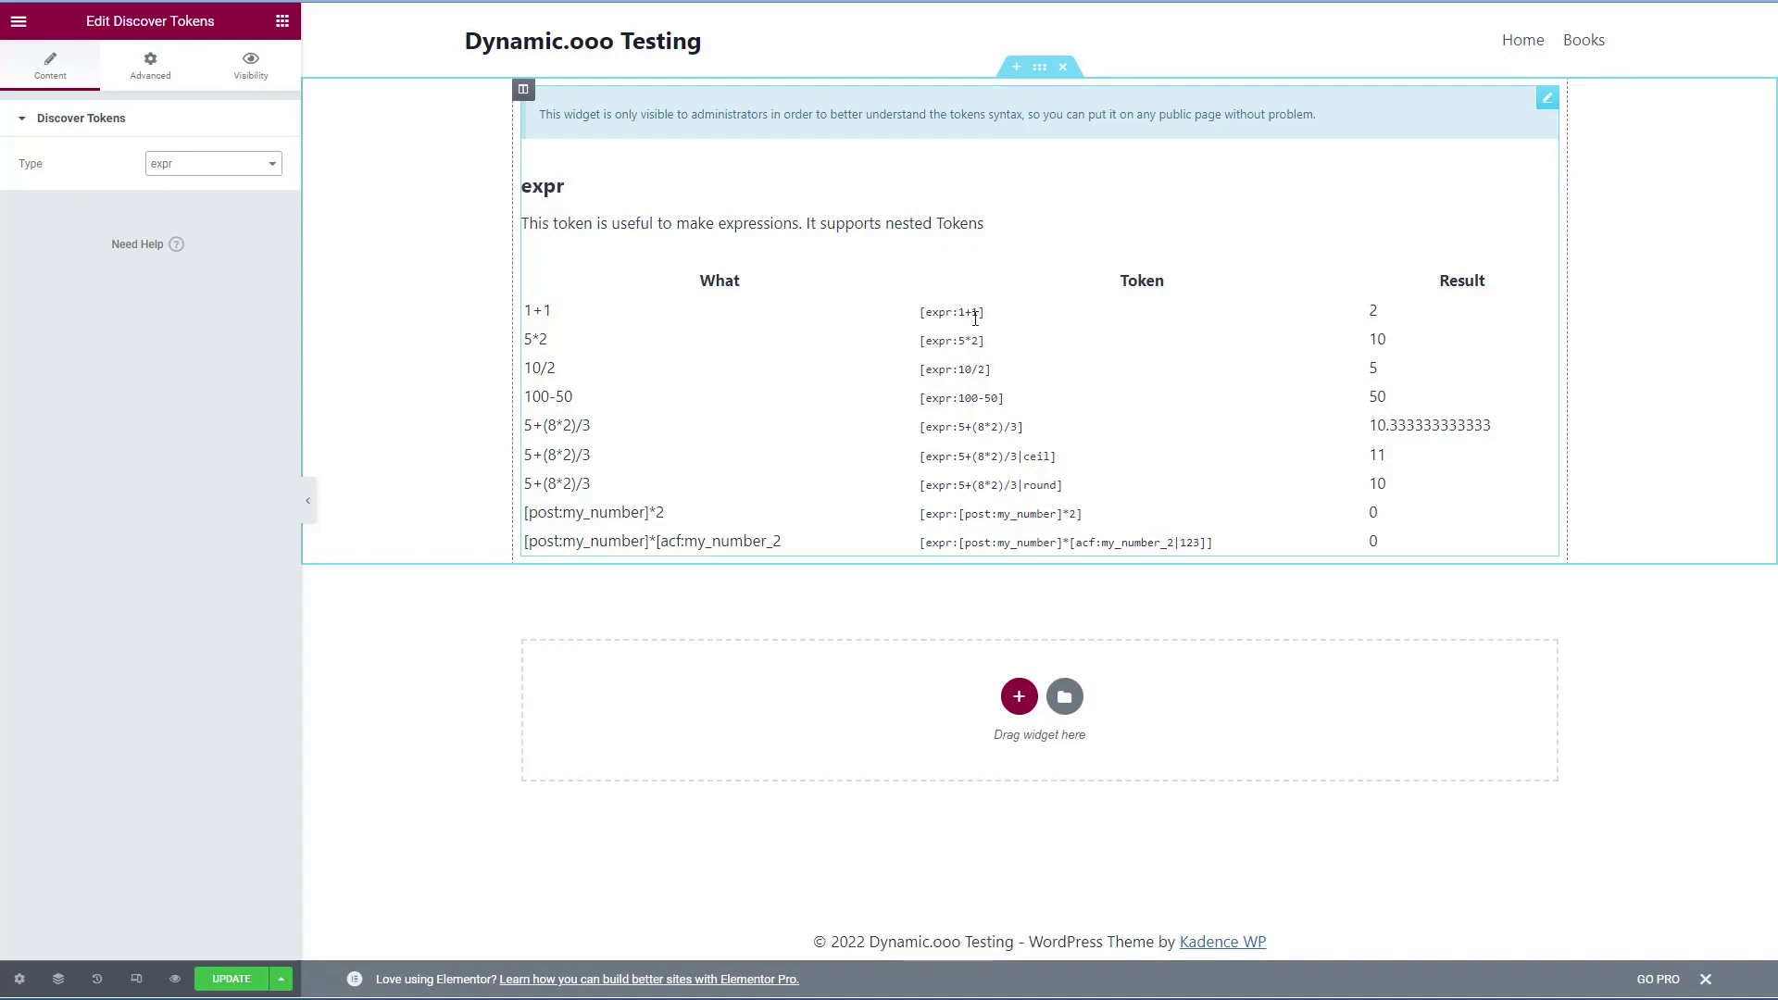
pyautogui.click(220, 165)
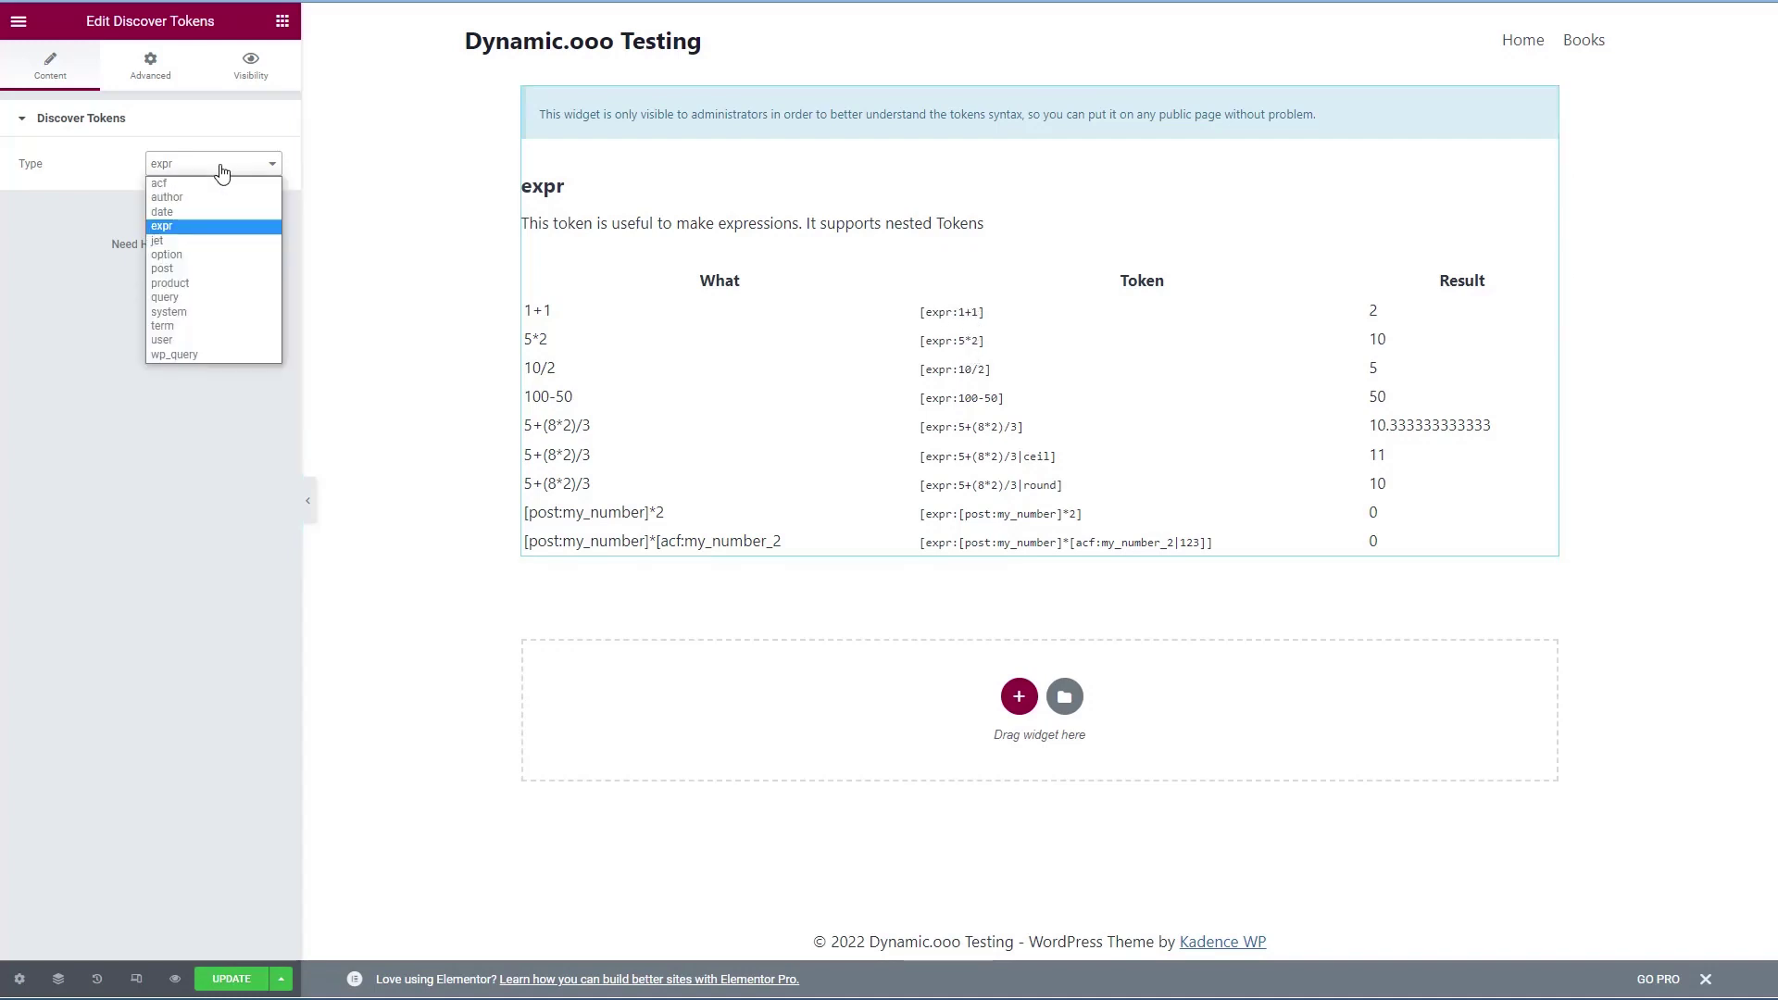
# - Change the Discover Tokens Type to option, then to query
pyautogui.click(178, 259)
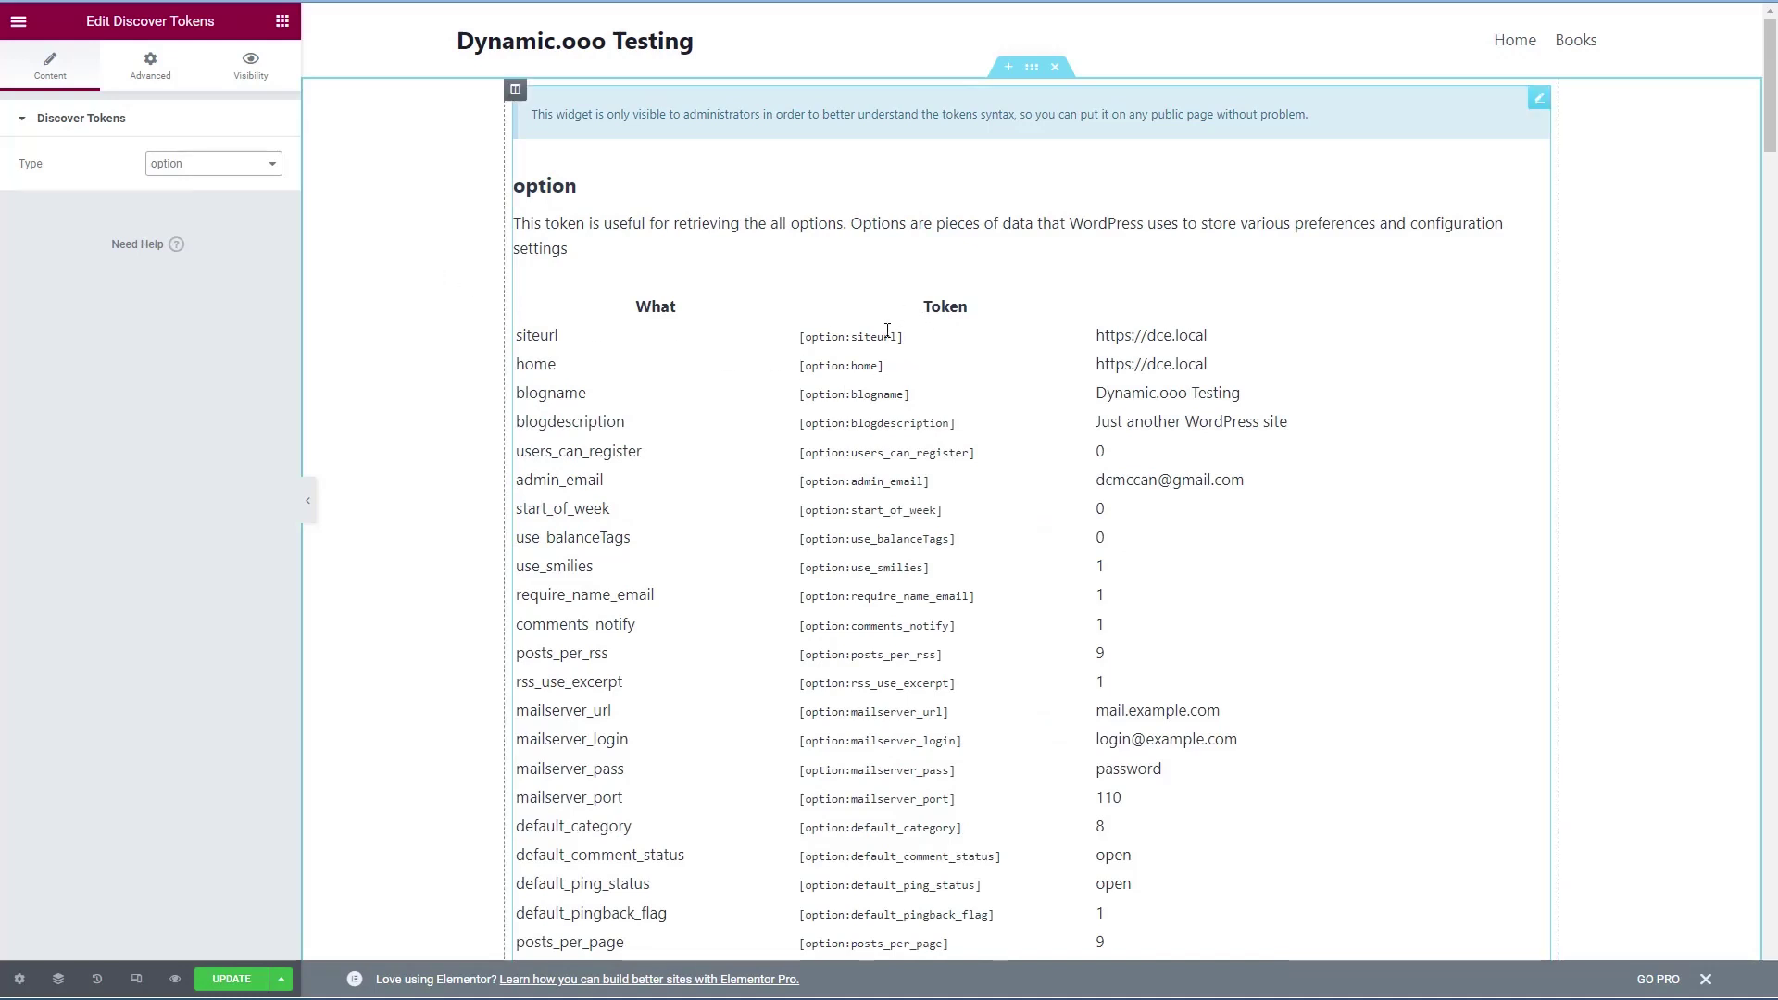
pyautogui.click(213, 163)
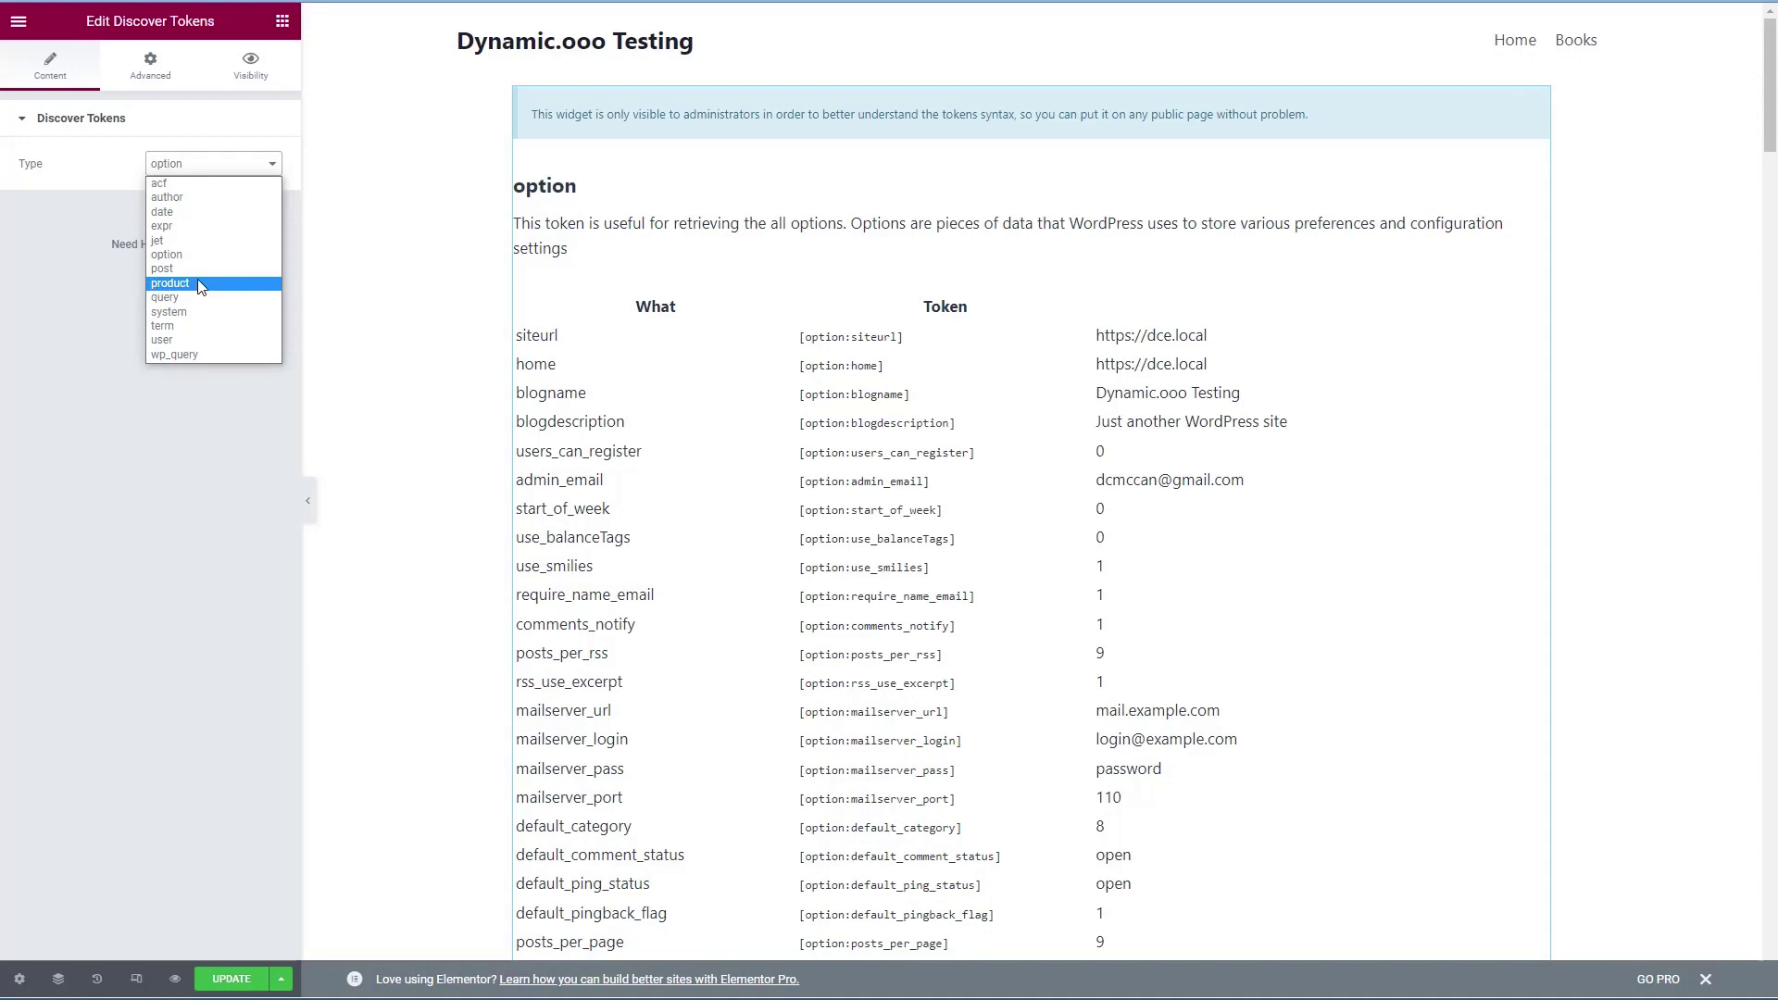
pyautogui.click(174, 297)
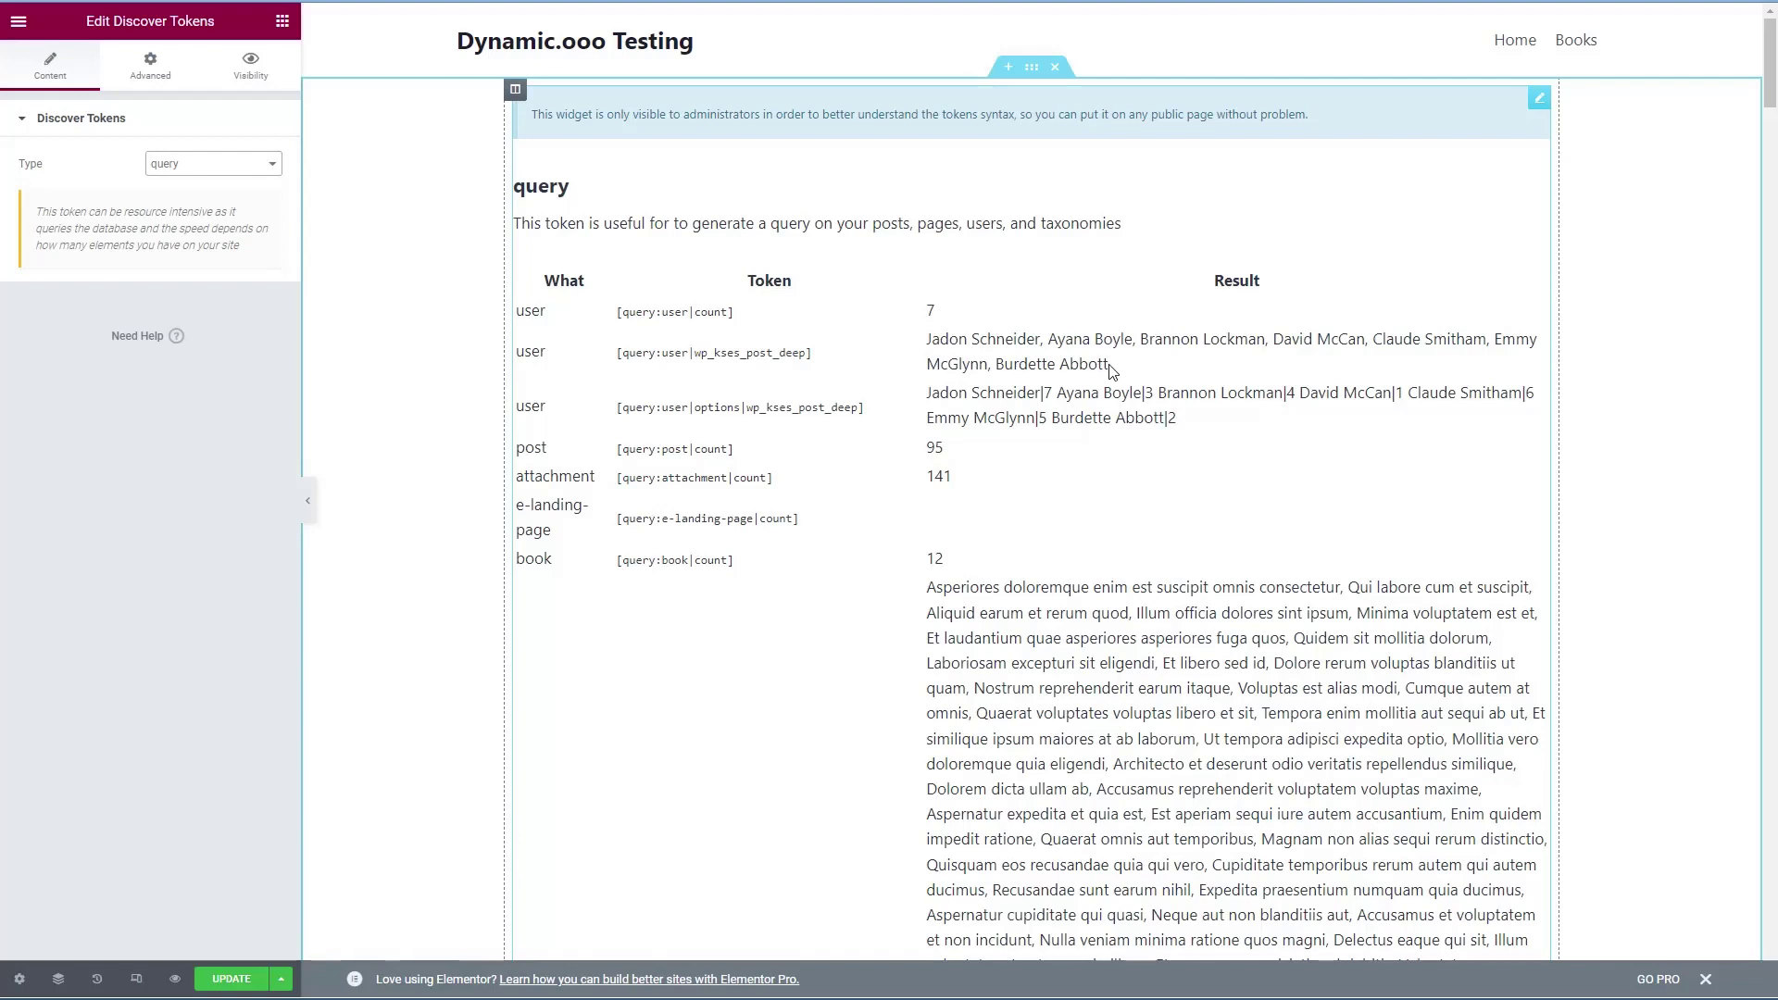
# - Scroll through the token preview listing post, cookie and server request values
pyautogui.scroll(-2, 1083, 363)
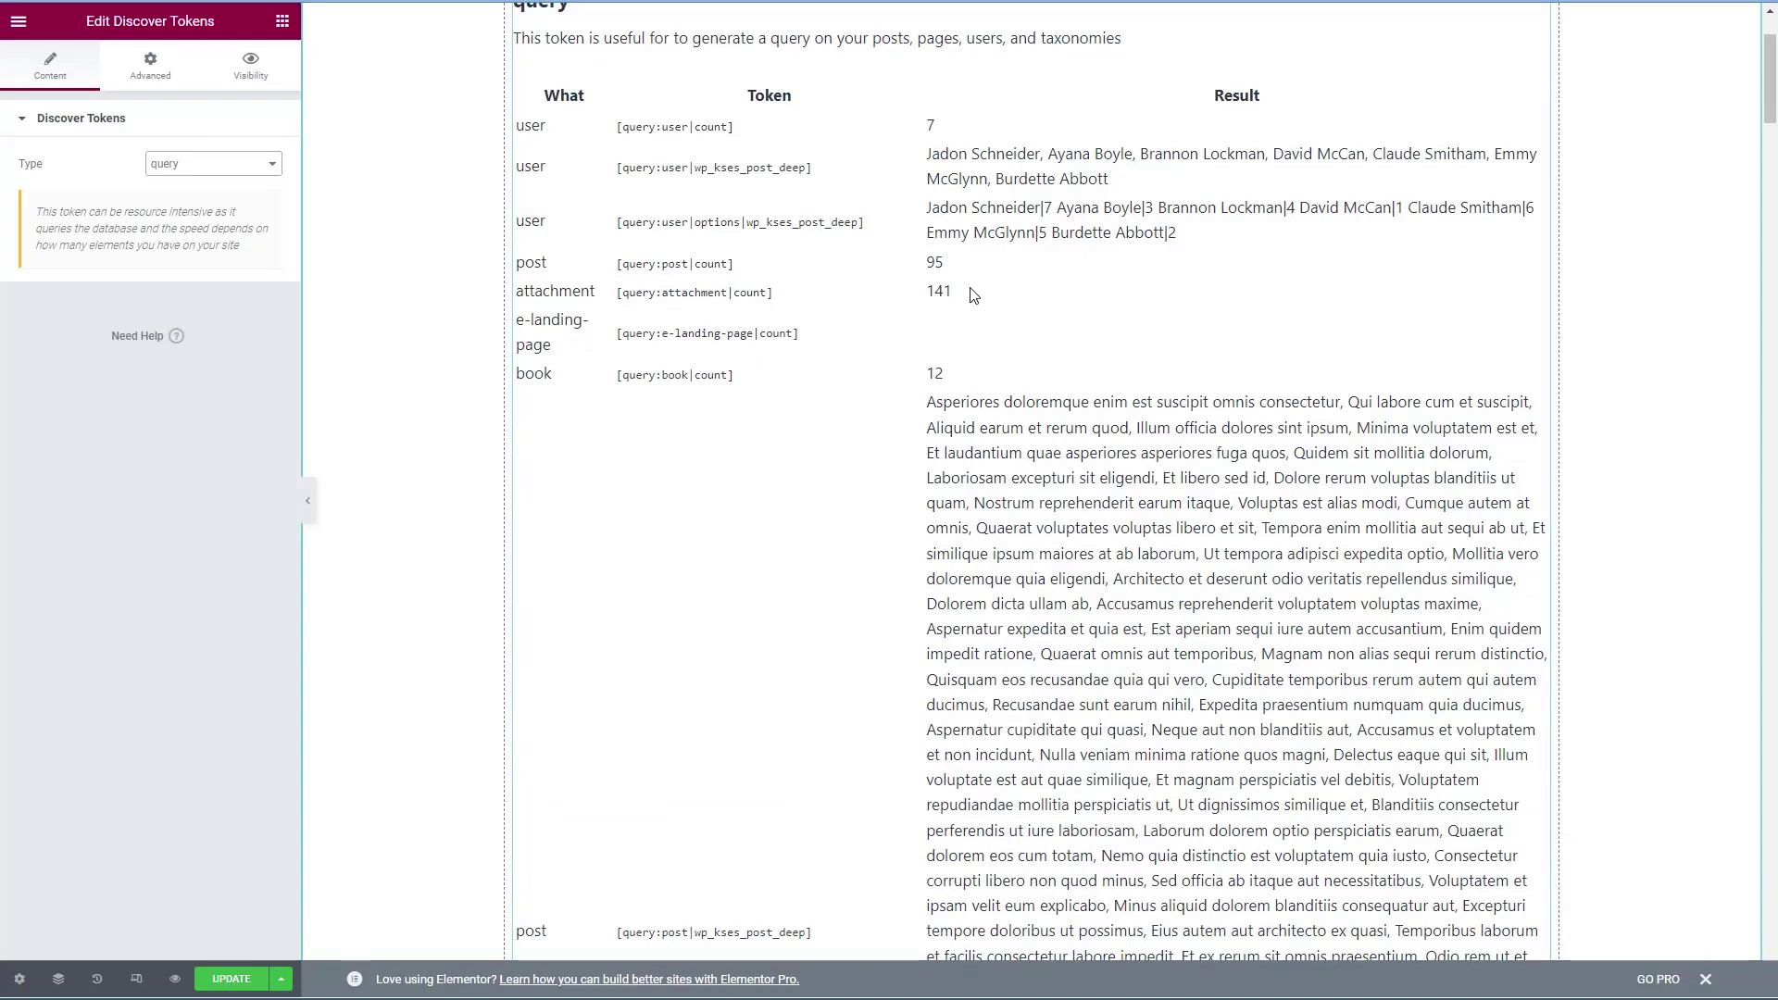
pyautogui.scroll(-2, 963, 287)
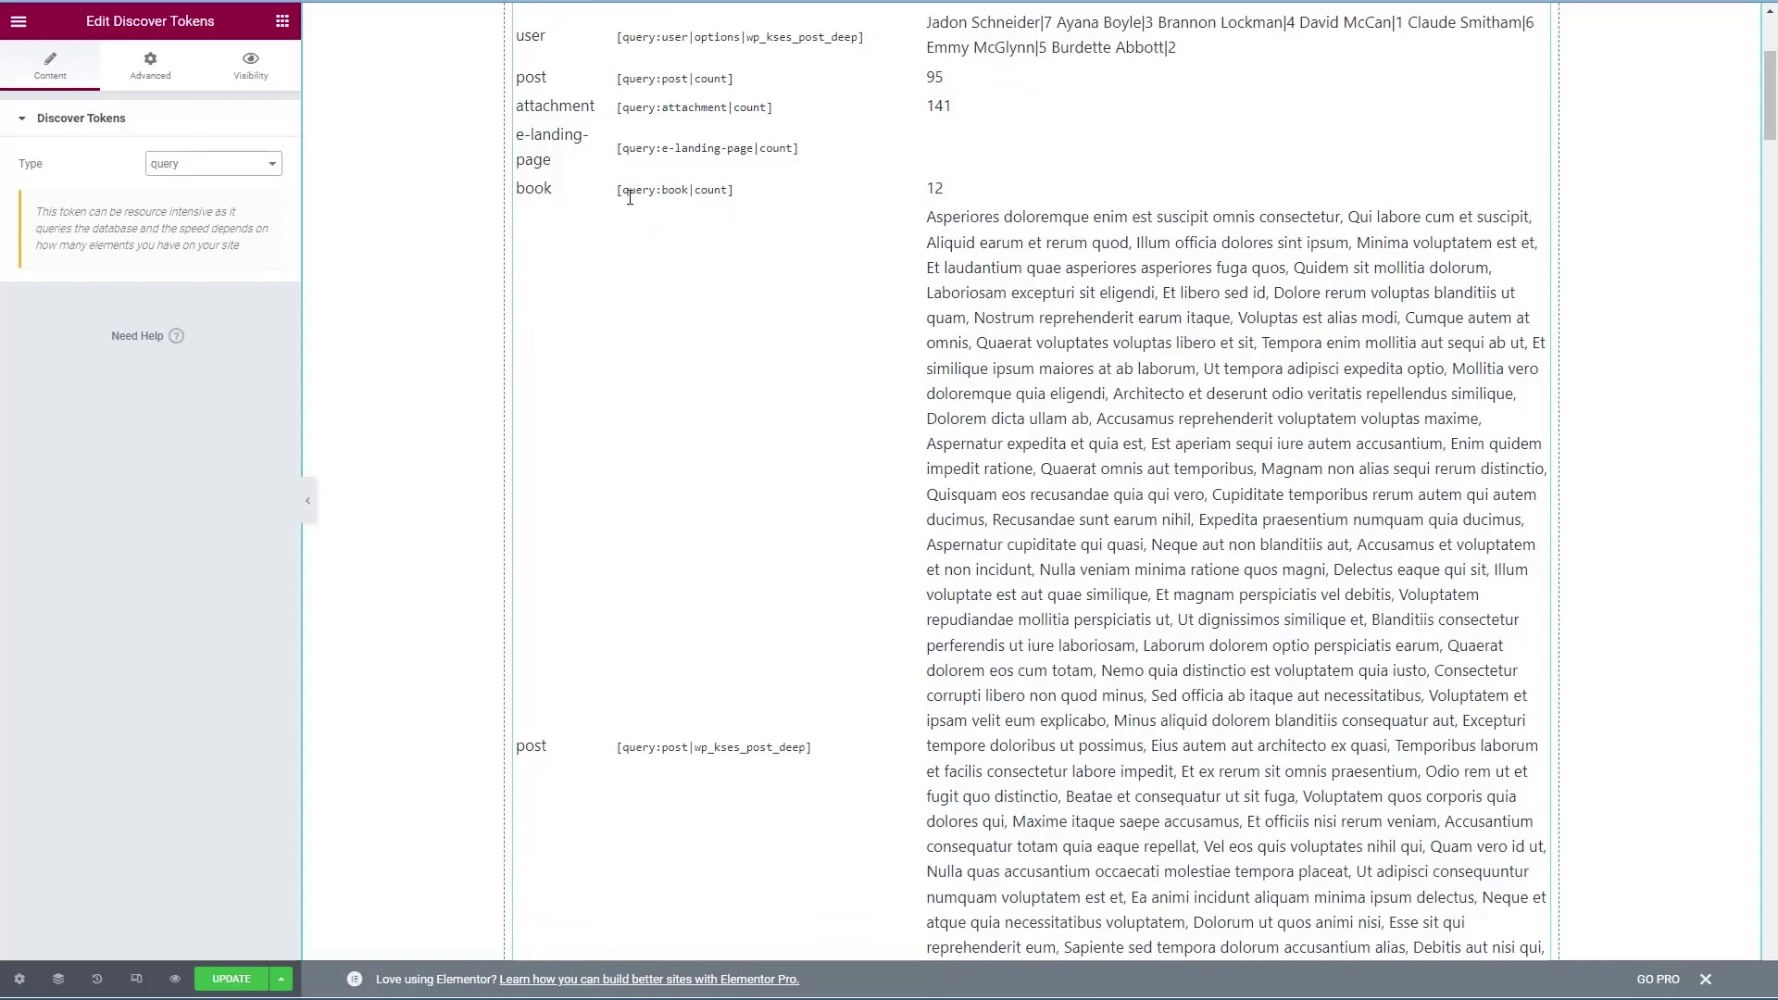
pyautogui.scroll(3, 648, 222)
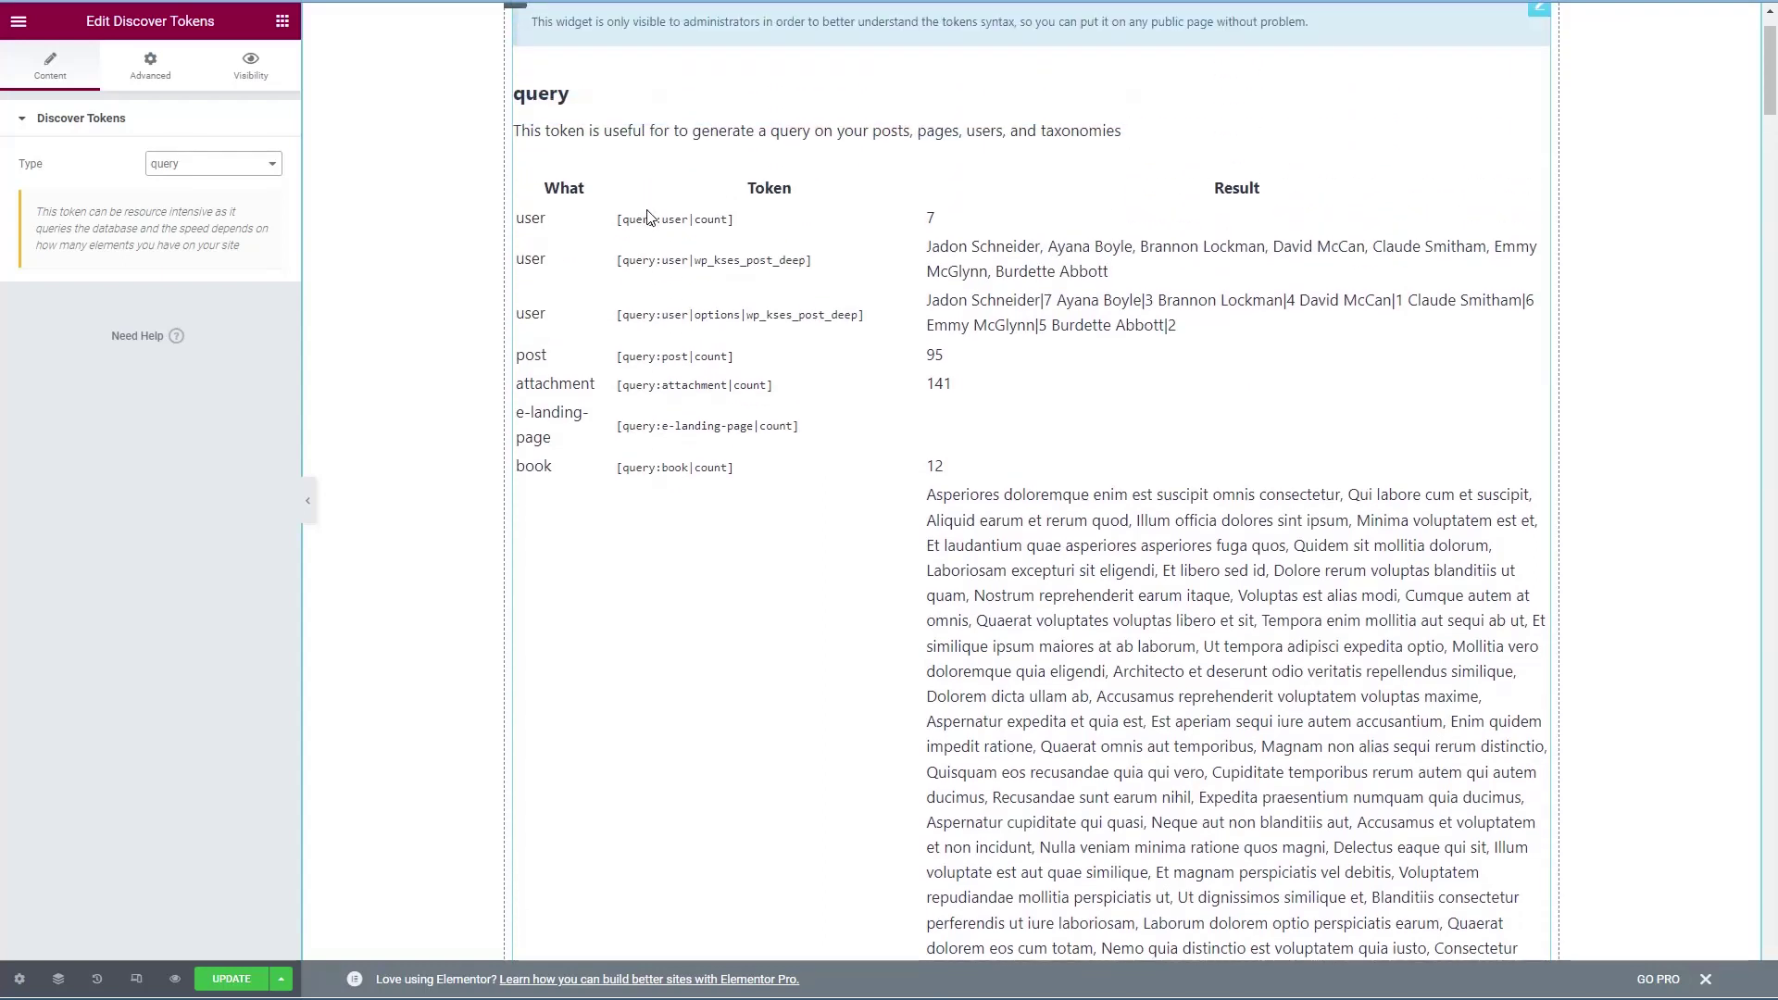
pyautogui.scroll(1, 650, 213)
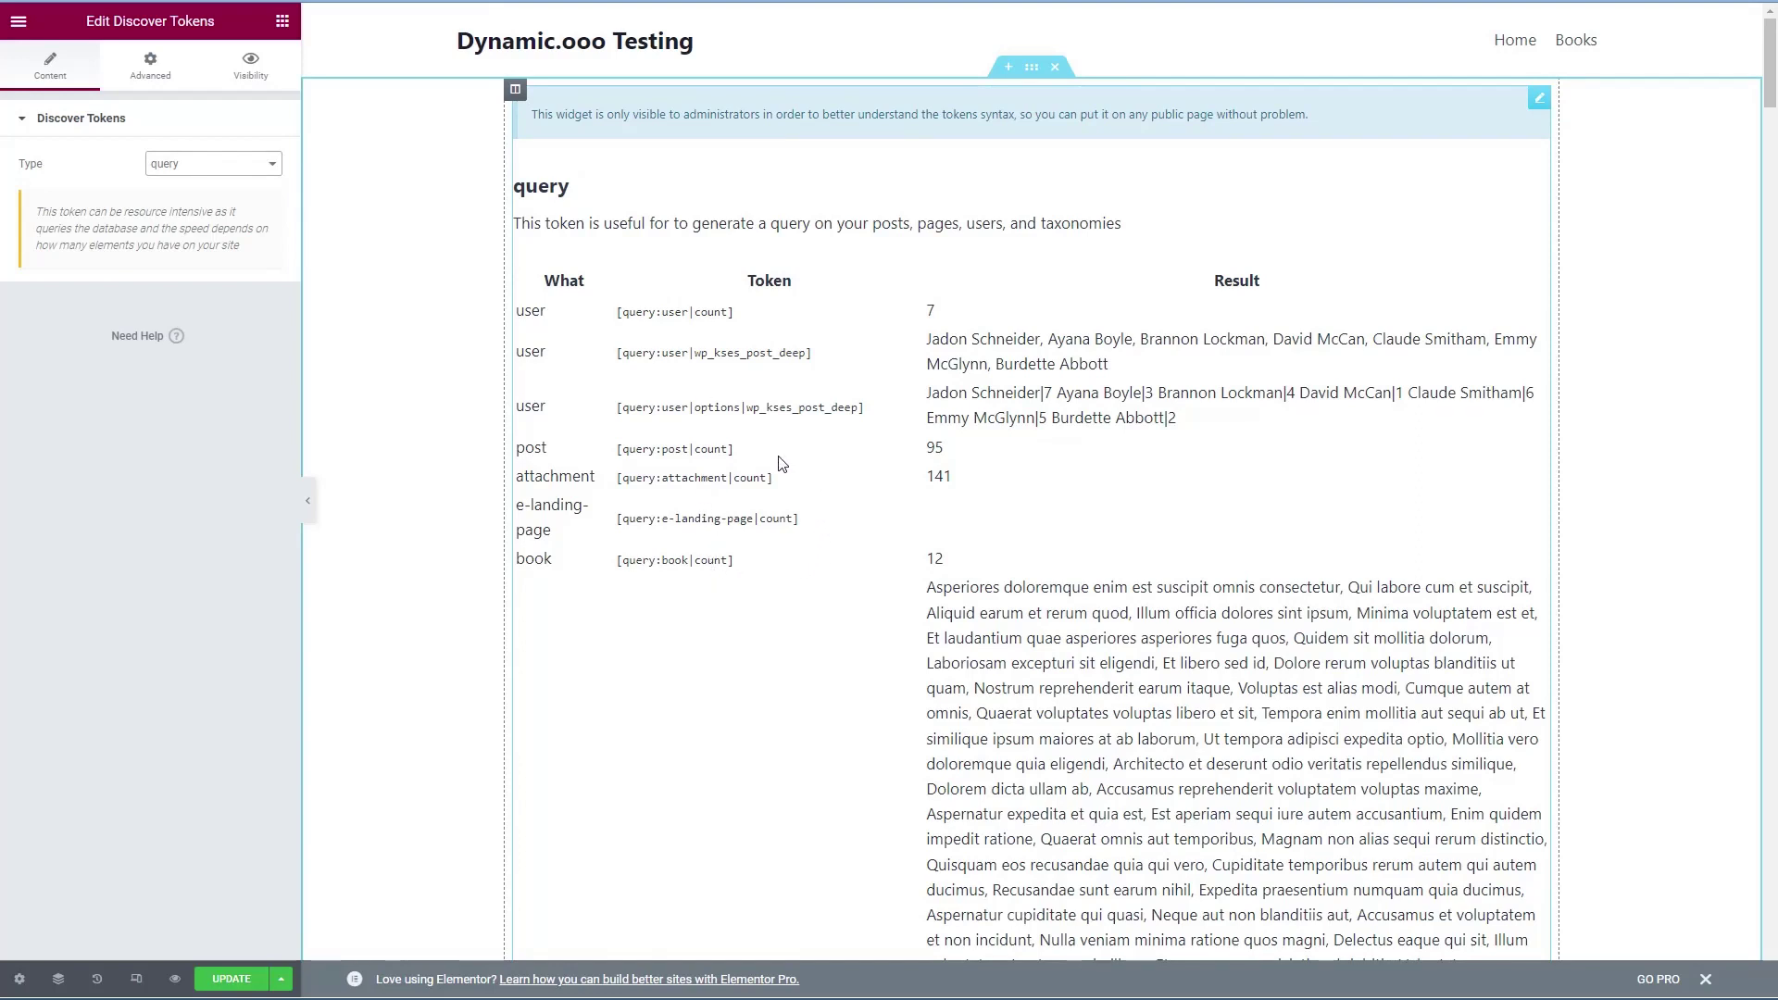
pyautogui.click(206, 164)
# - Set the Discover Tokens Type to system and scroll through its token examples
pyautogui.click(211, 312)
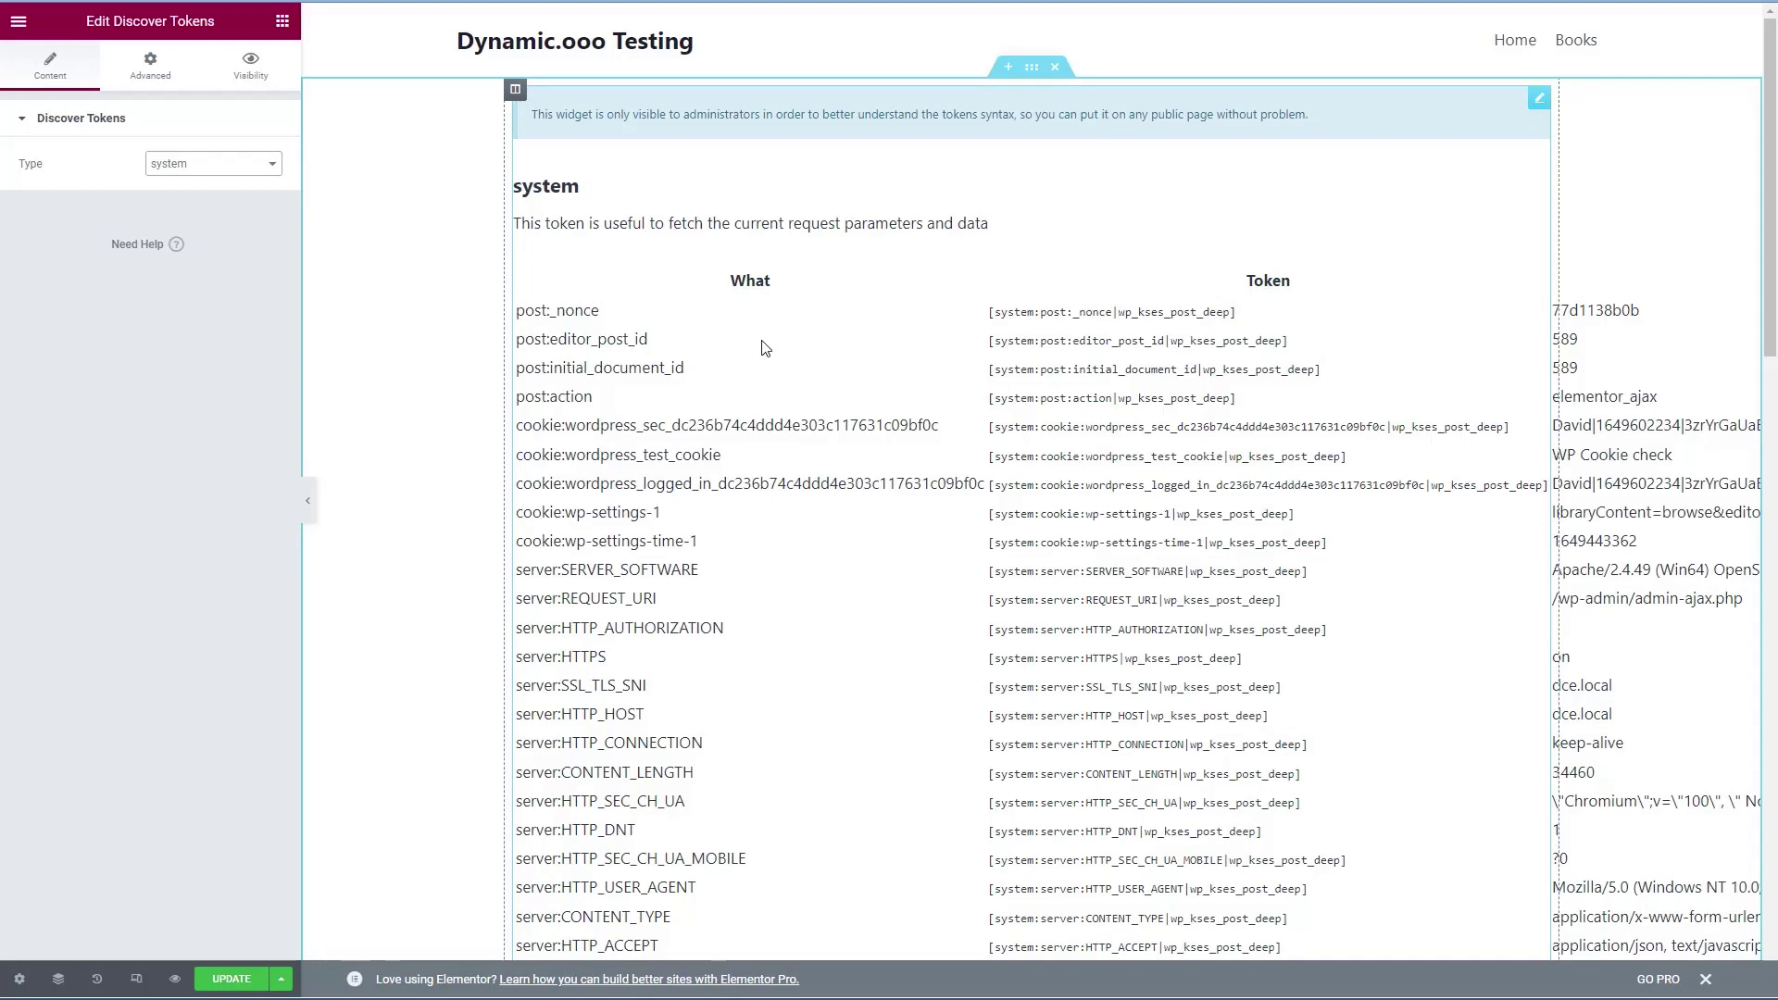
pyautogui.scroll(-2, 762, 349)
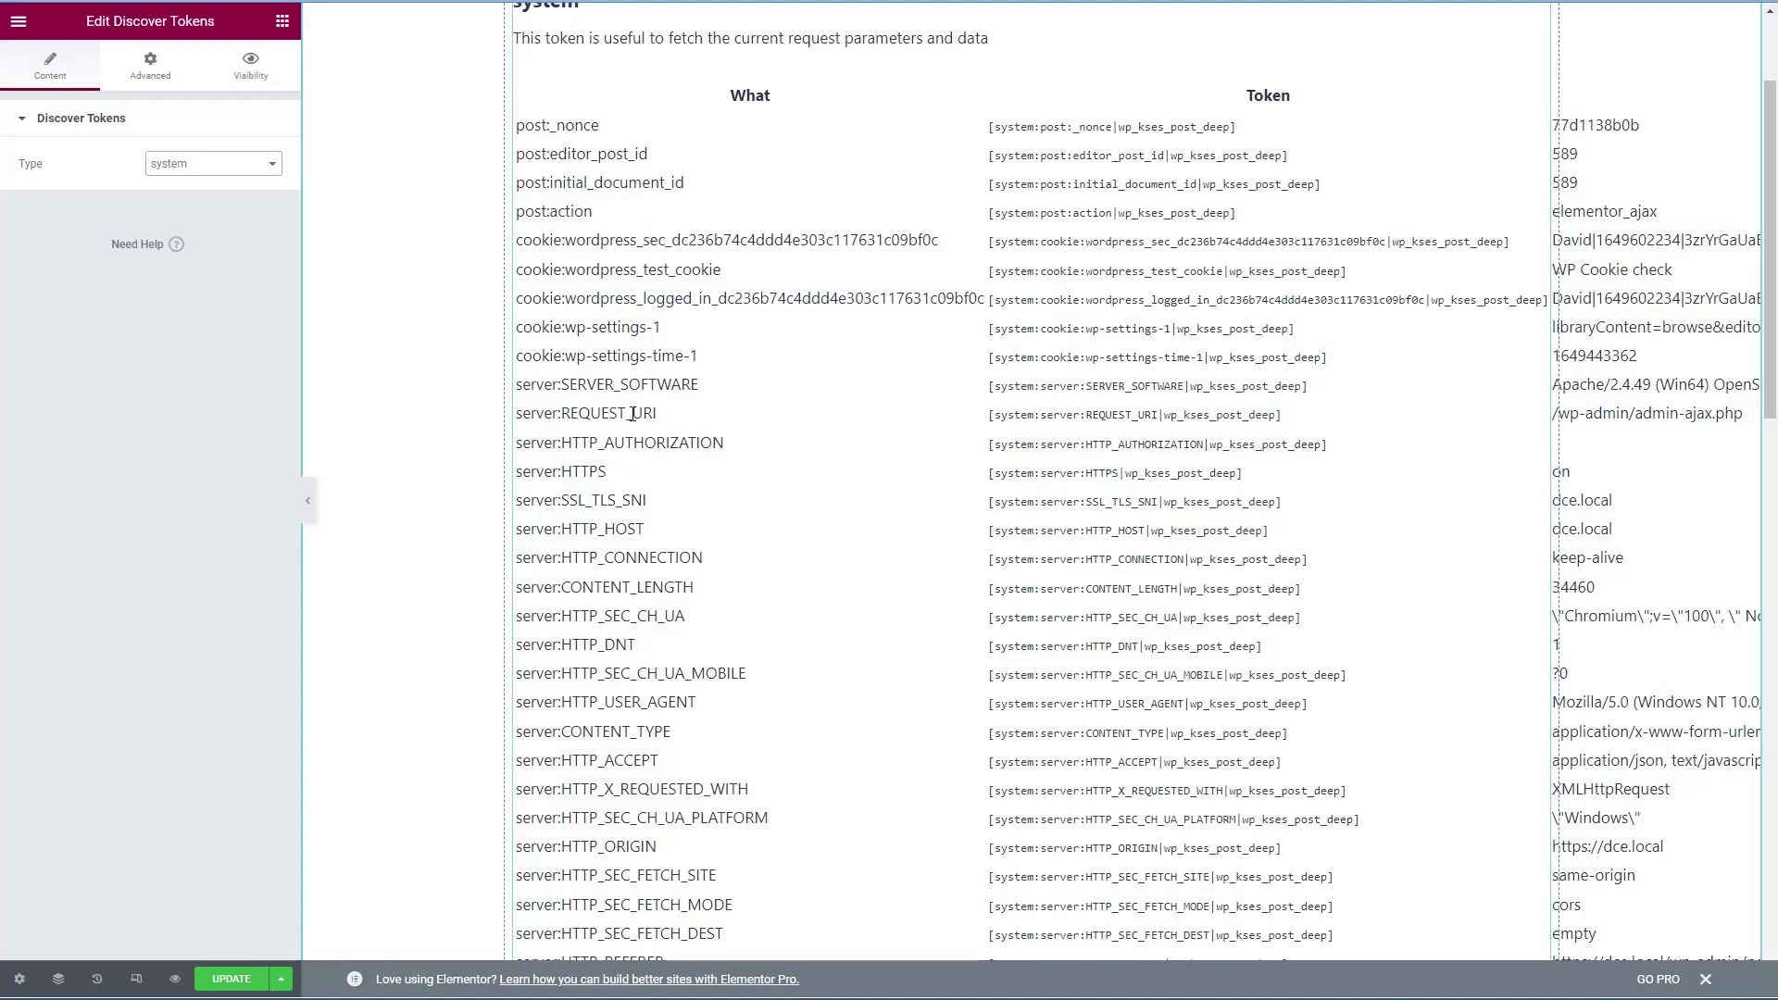
pyautogui.scroll(-3, 632, 414)
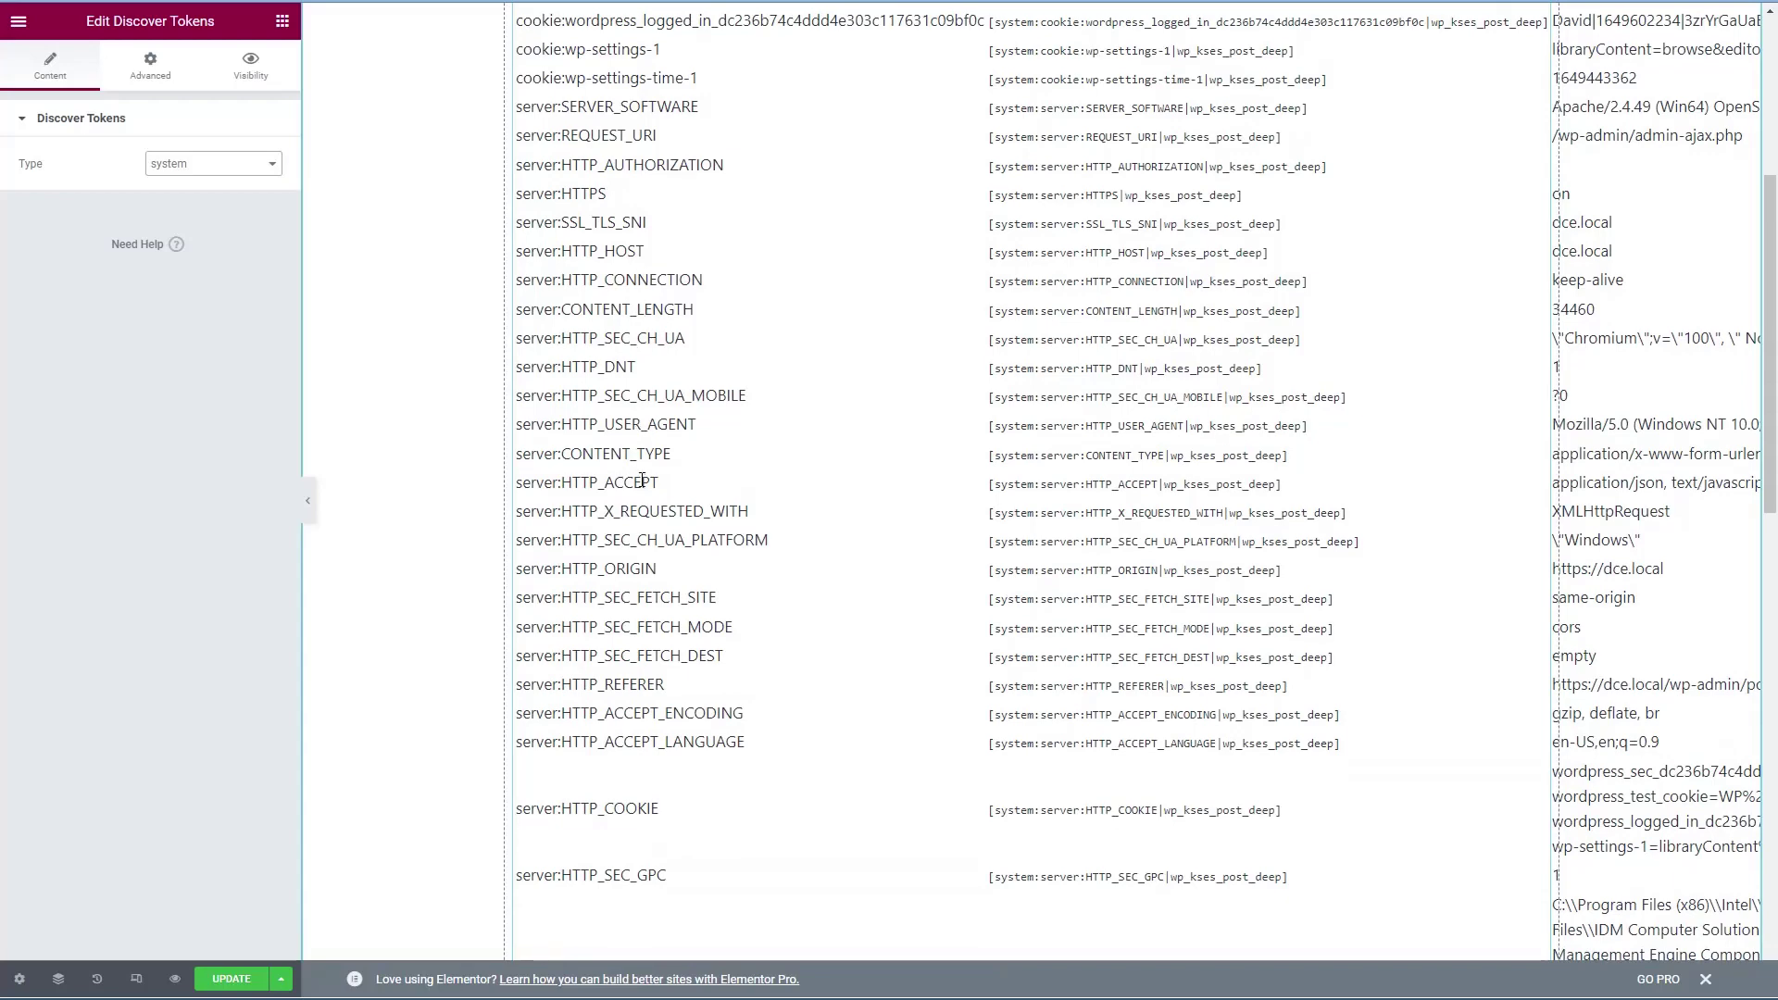
pyautogui.scroll(5, 642, 479)
# - Switch the Type to user, then to wp_query, and review the wp_query token examples
pyautogui.click(200, 164)
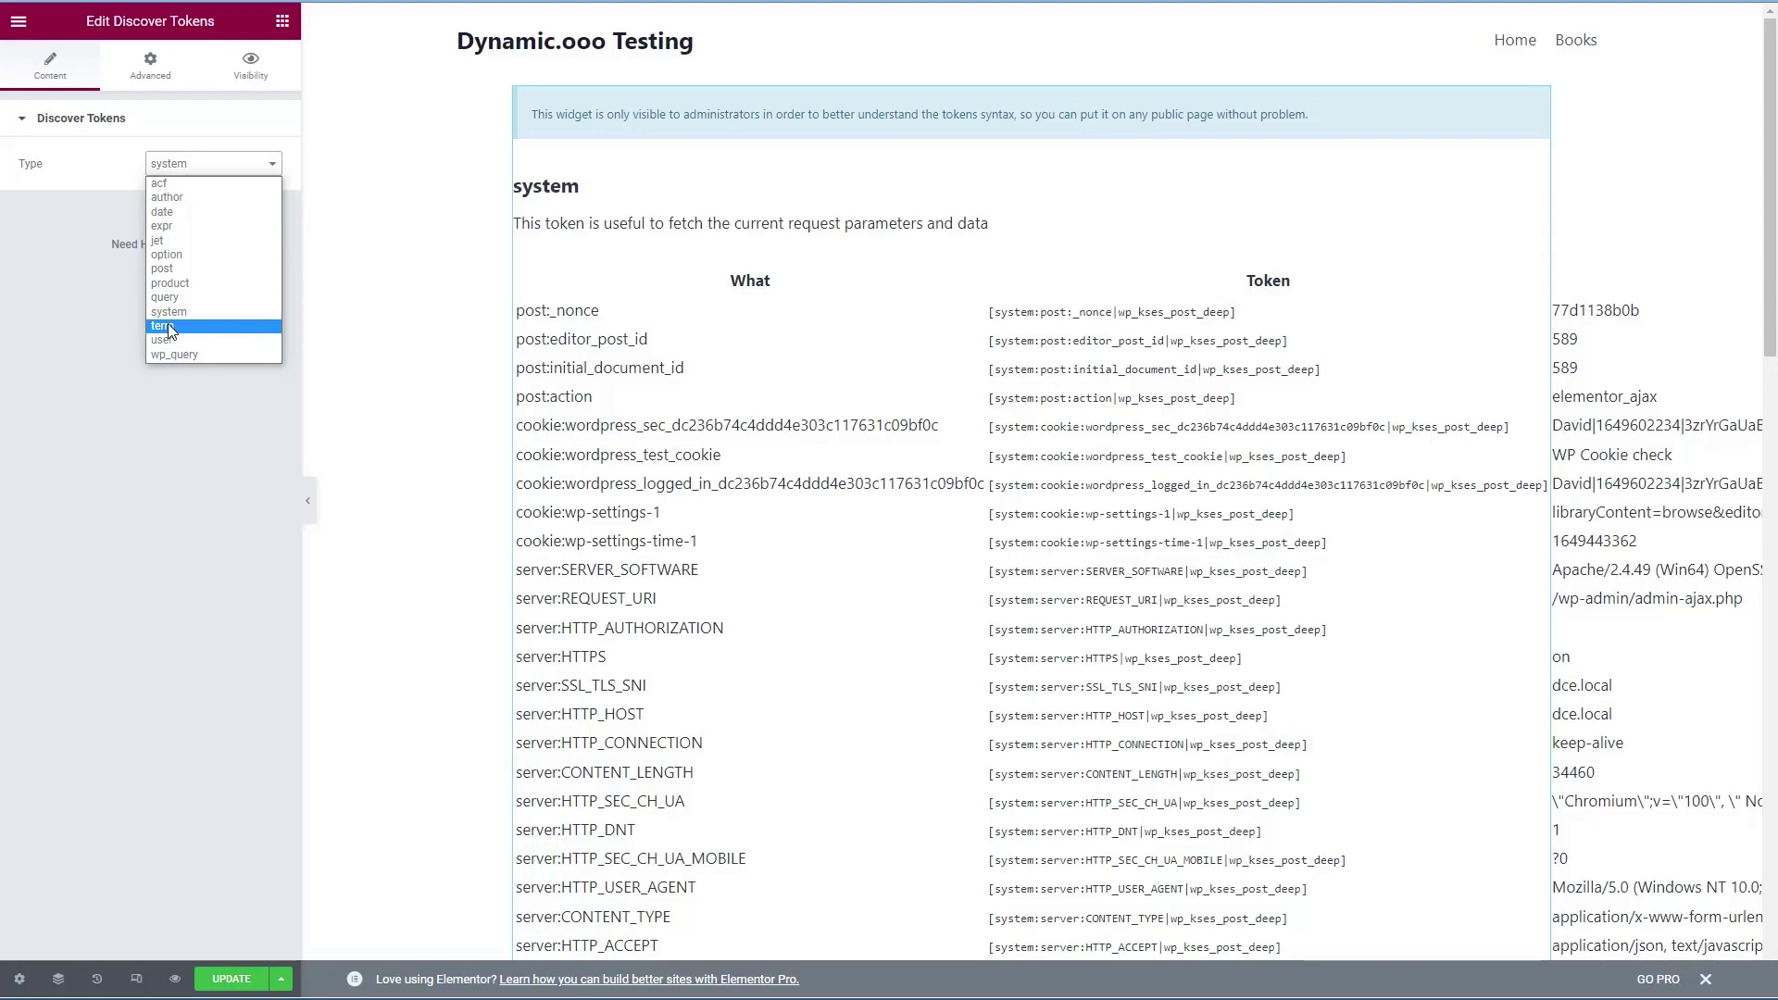
pyautogui.click(198, 340)
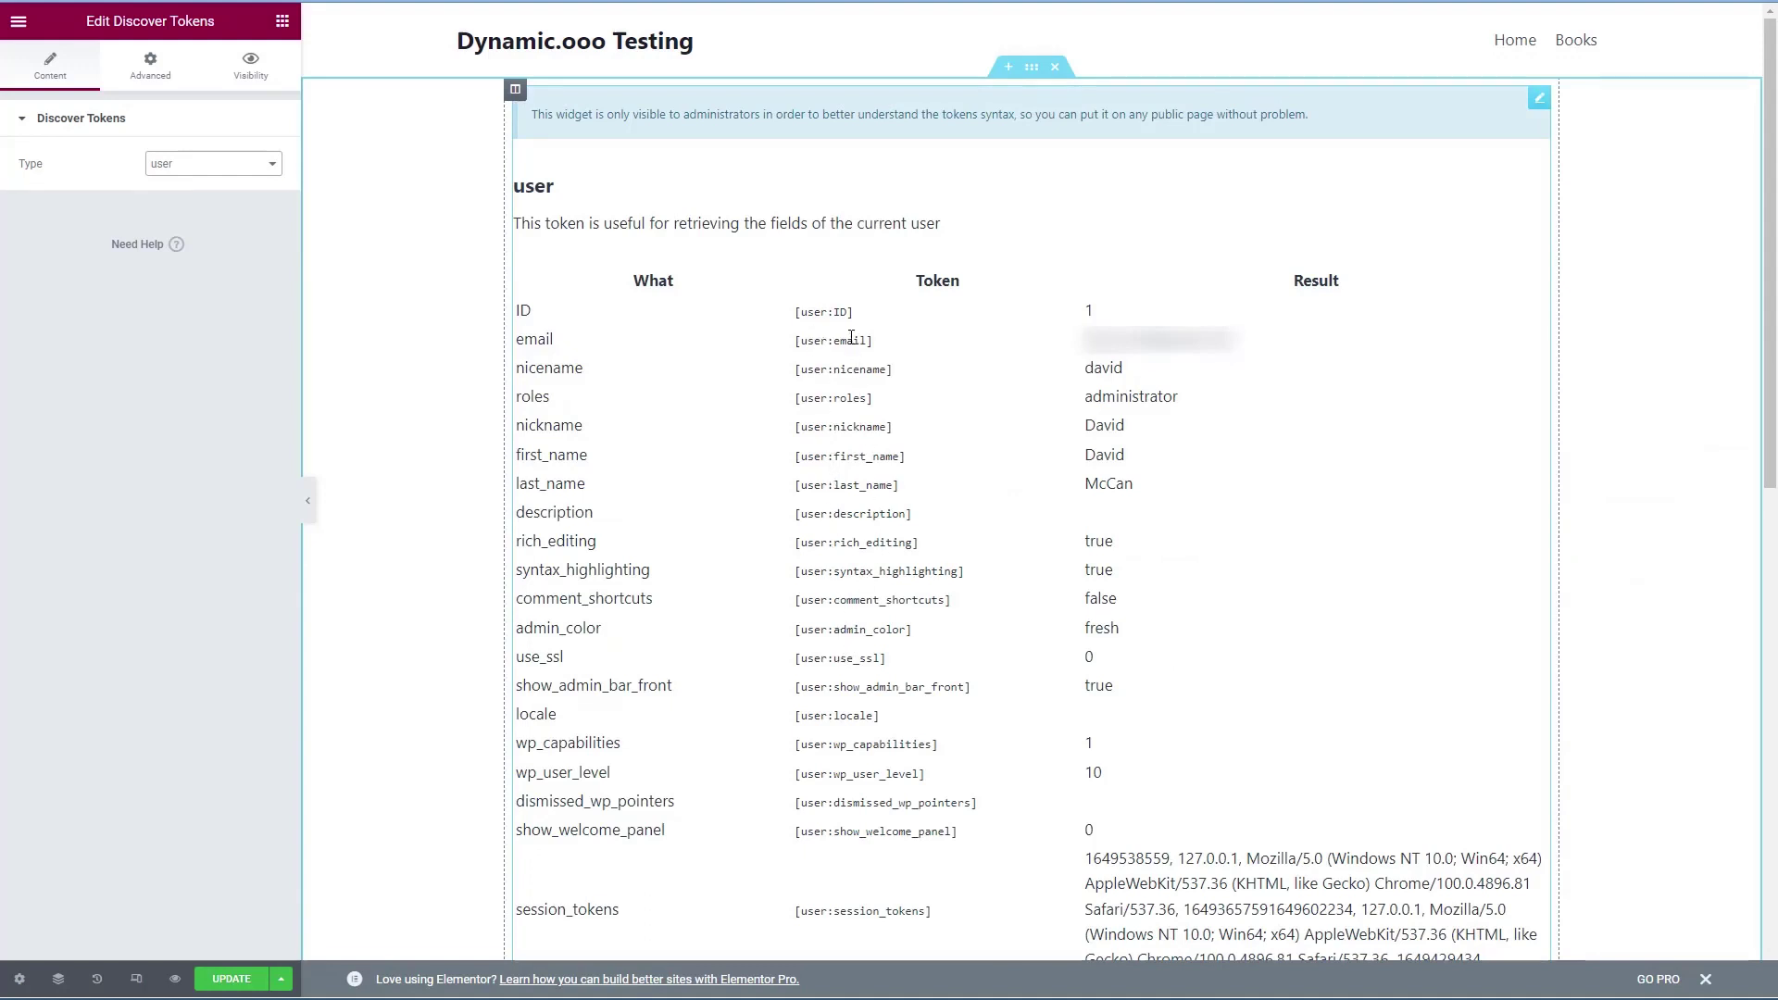
pyautogui.click(221, 165)
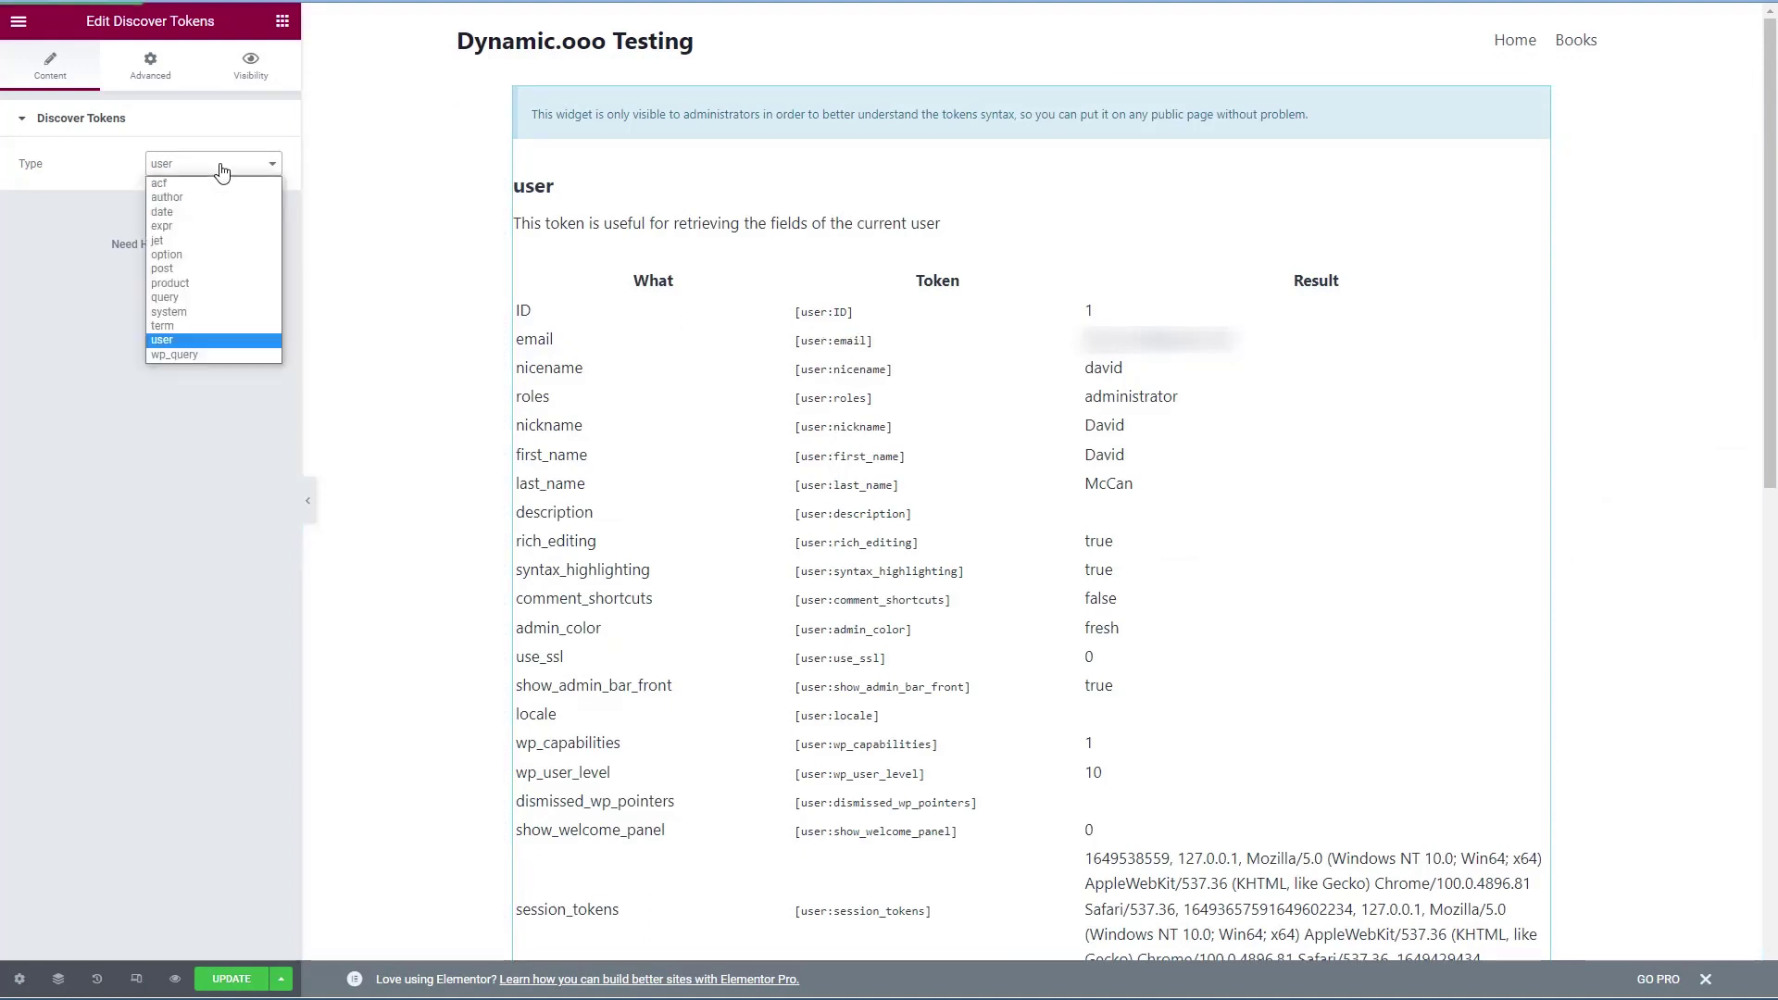
pyautogui.click(181, 355)
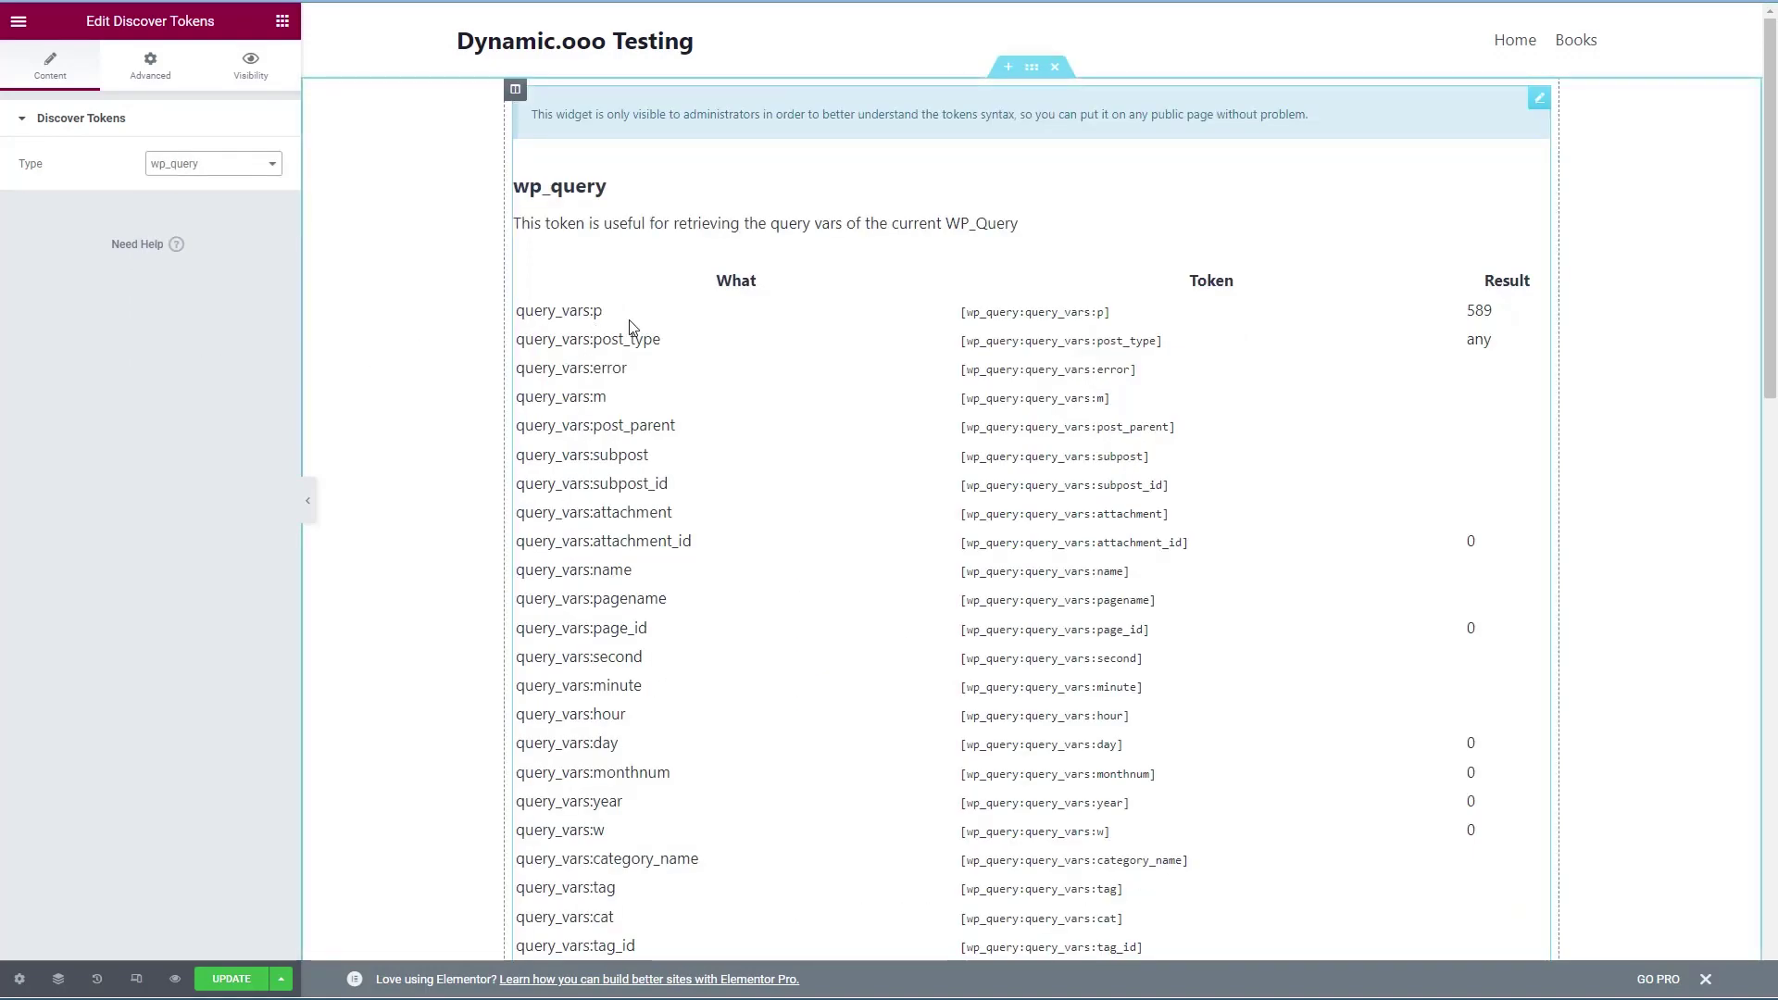
pyautogui.scroll(-5, 630, 324)
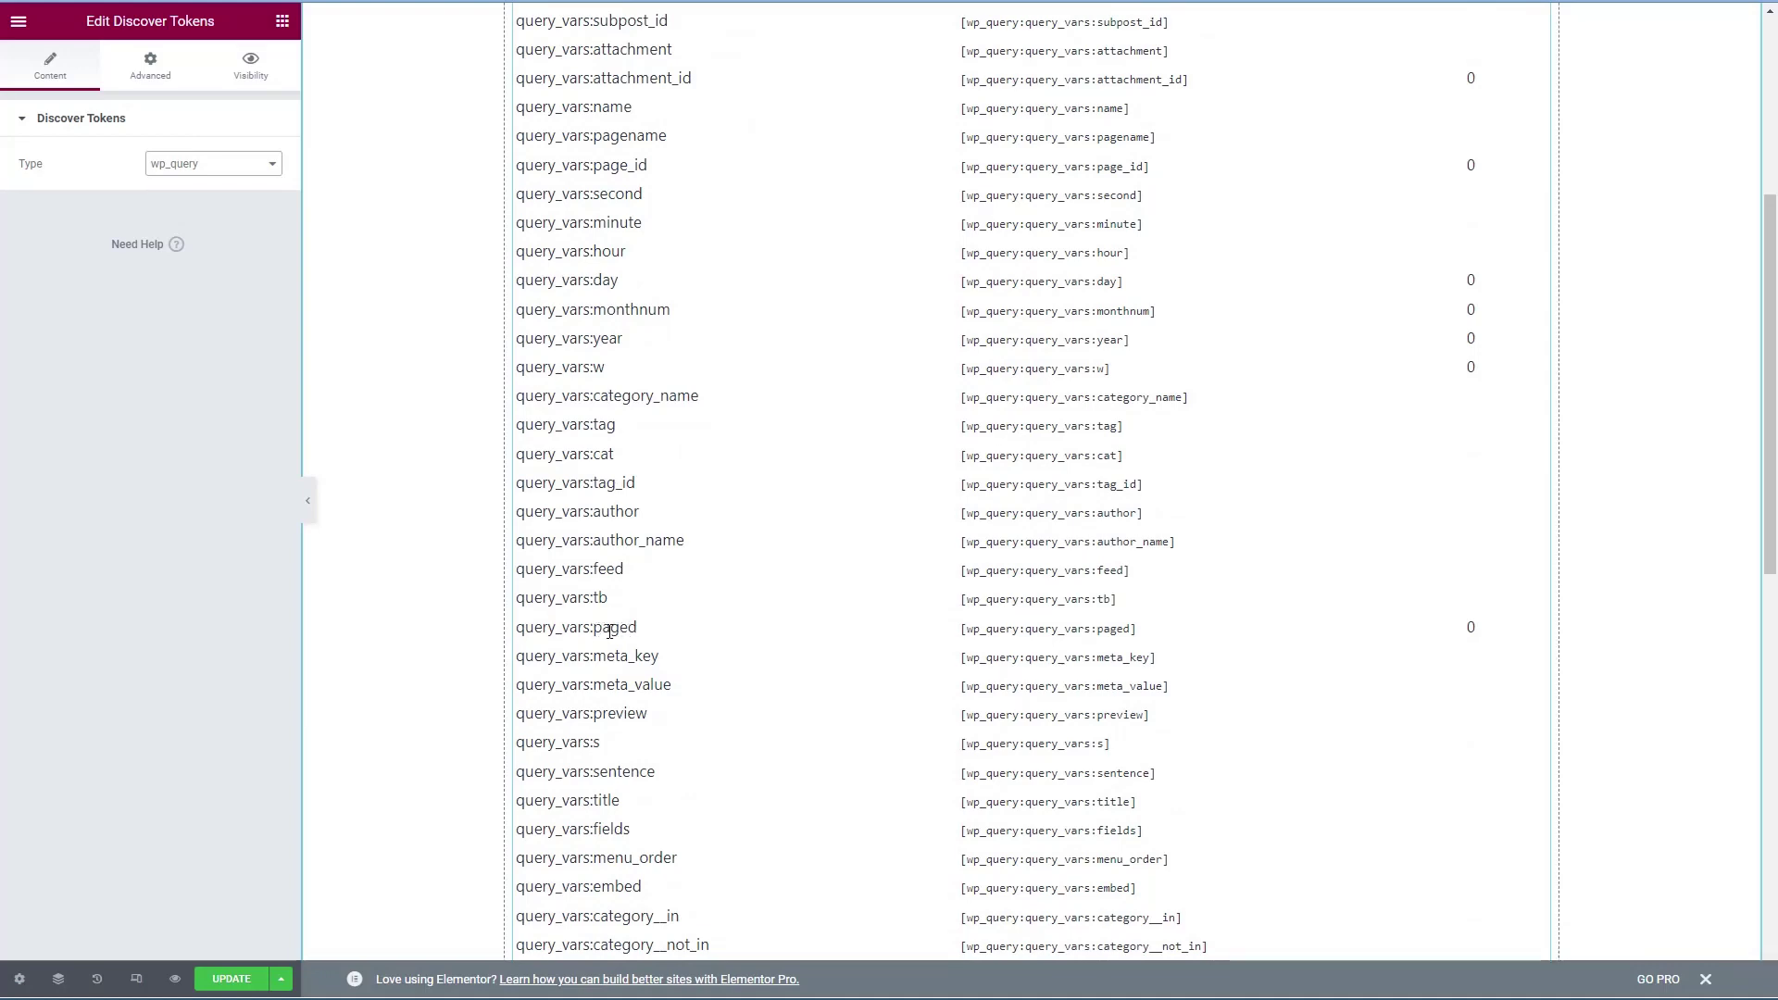
pyautogui.scroll(5, 625, 630)
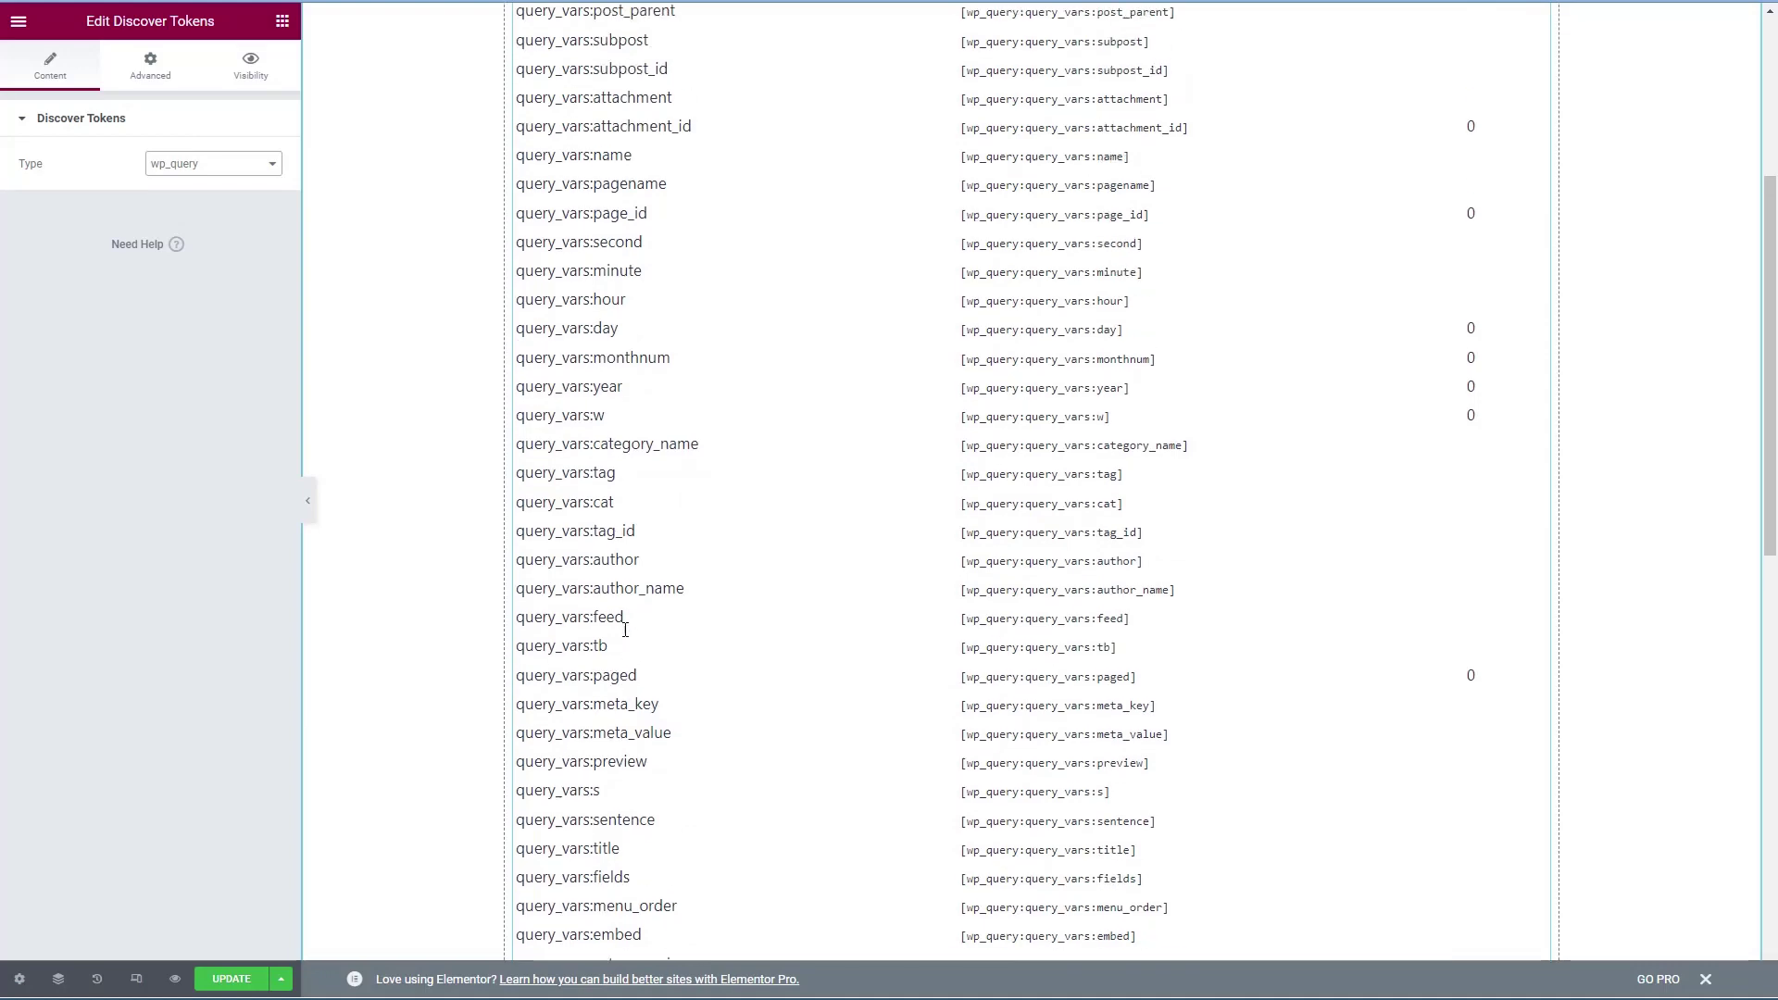
pyautogui.click(213, 163)
# - Set Type to post, update the page, exit to the dashboard and open WPCodeBox
pyautogui.click(163, 269)
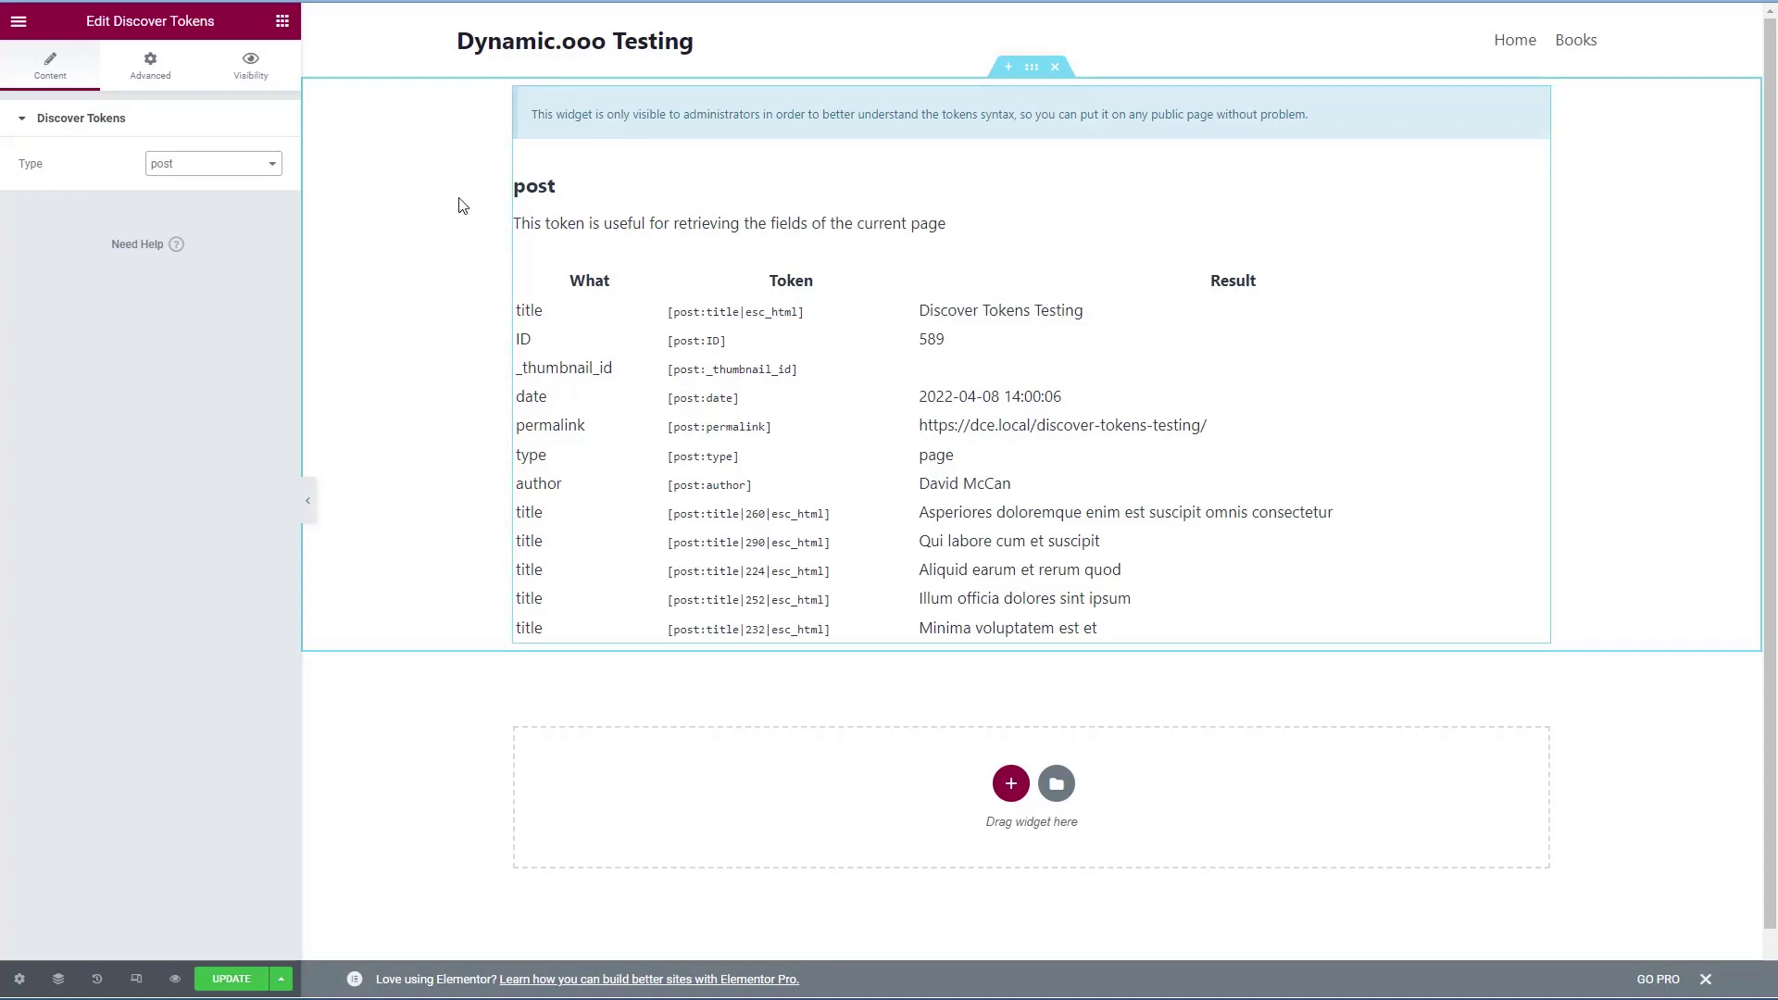
pyautogui.click(226, 979)
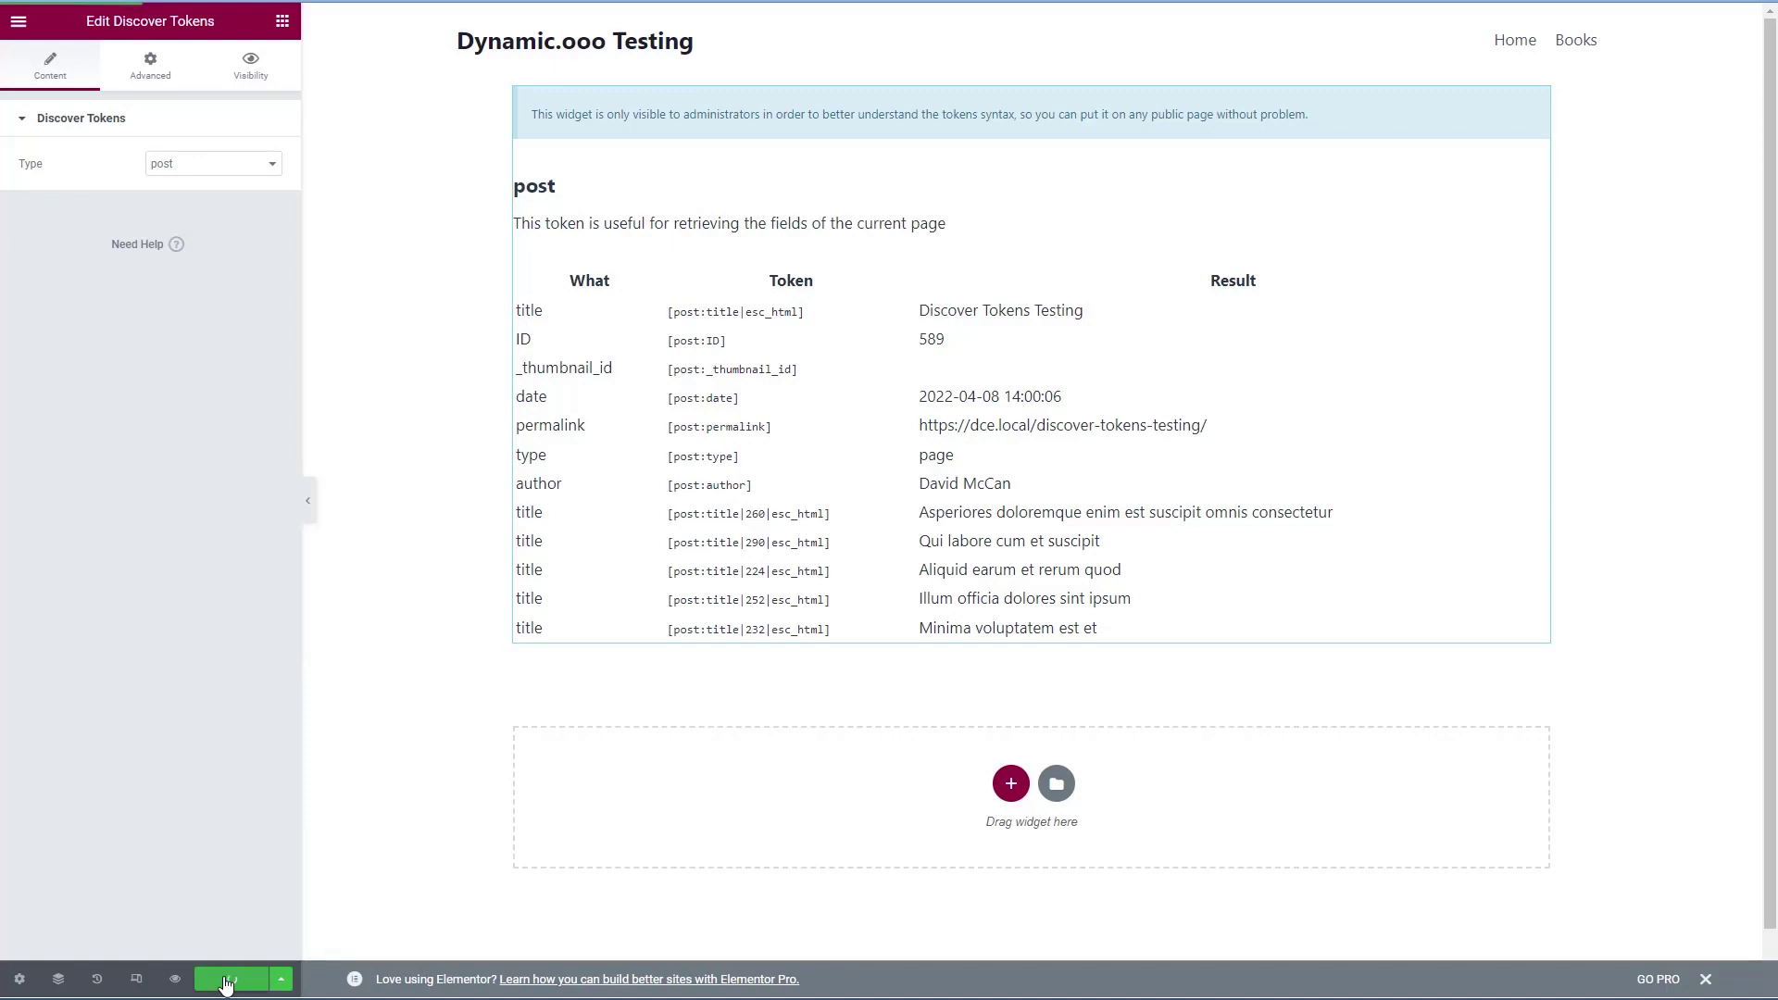
pyautogui.click(17, 28)
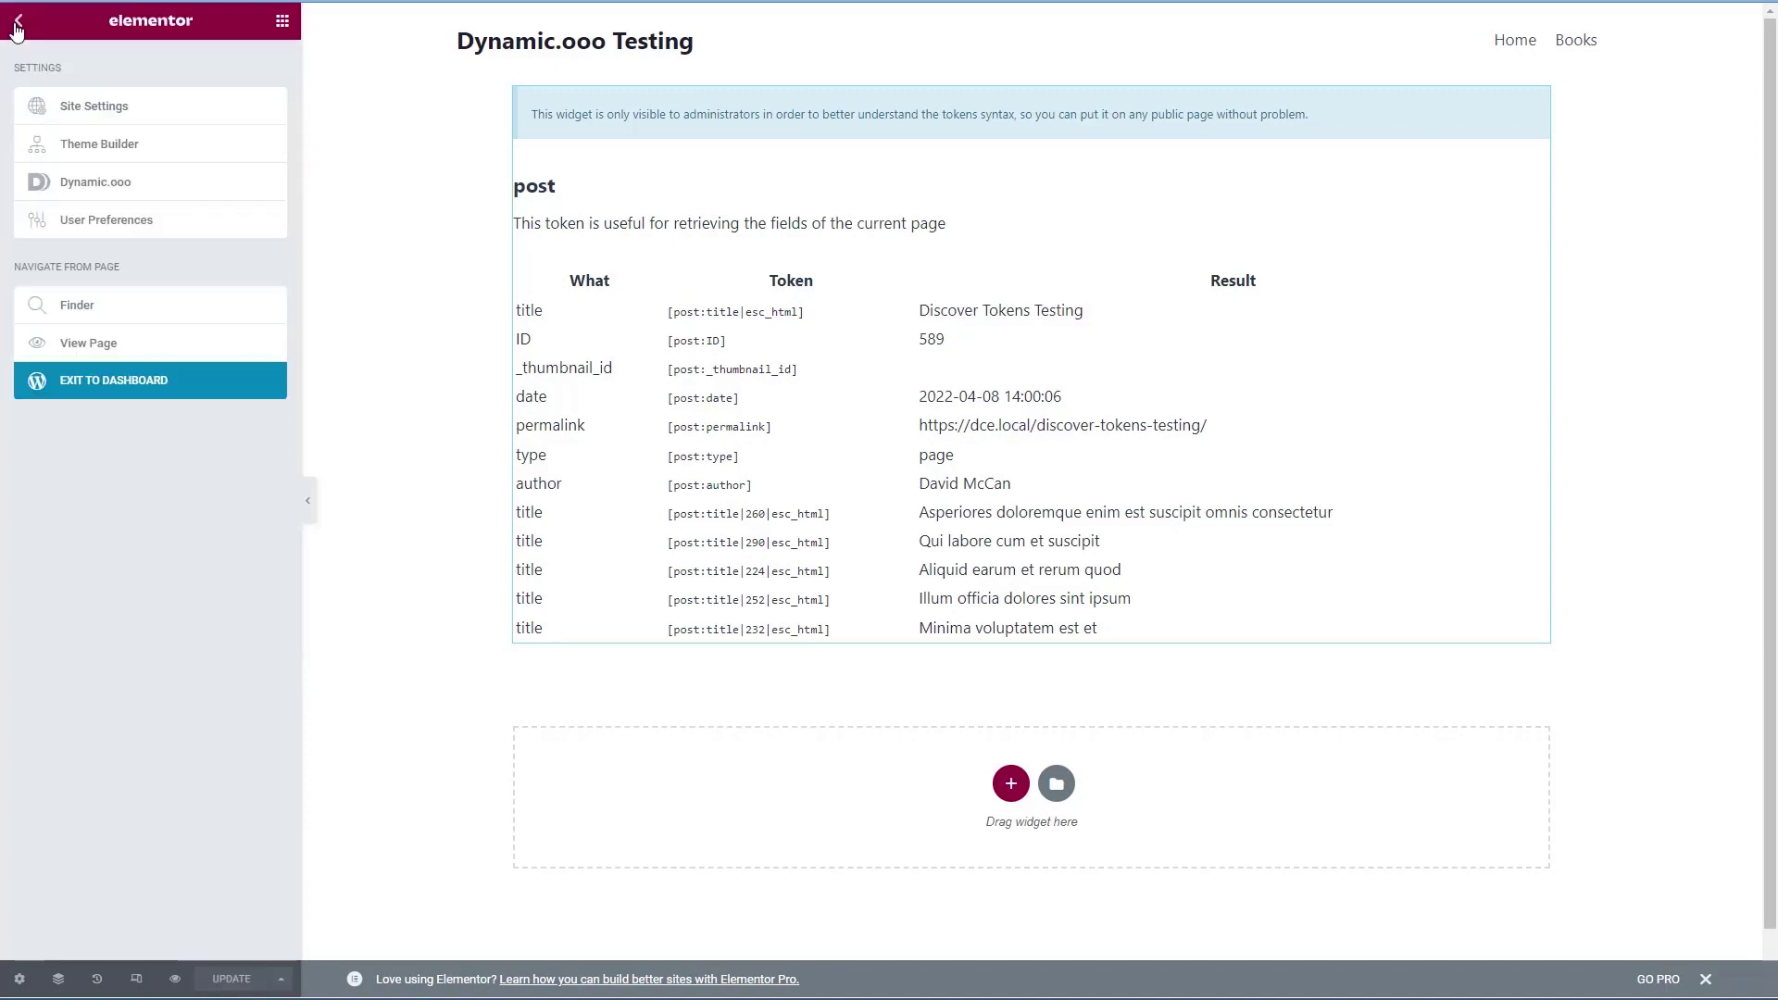
pyautogui.click(100, 386)
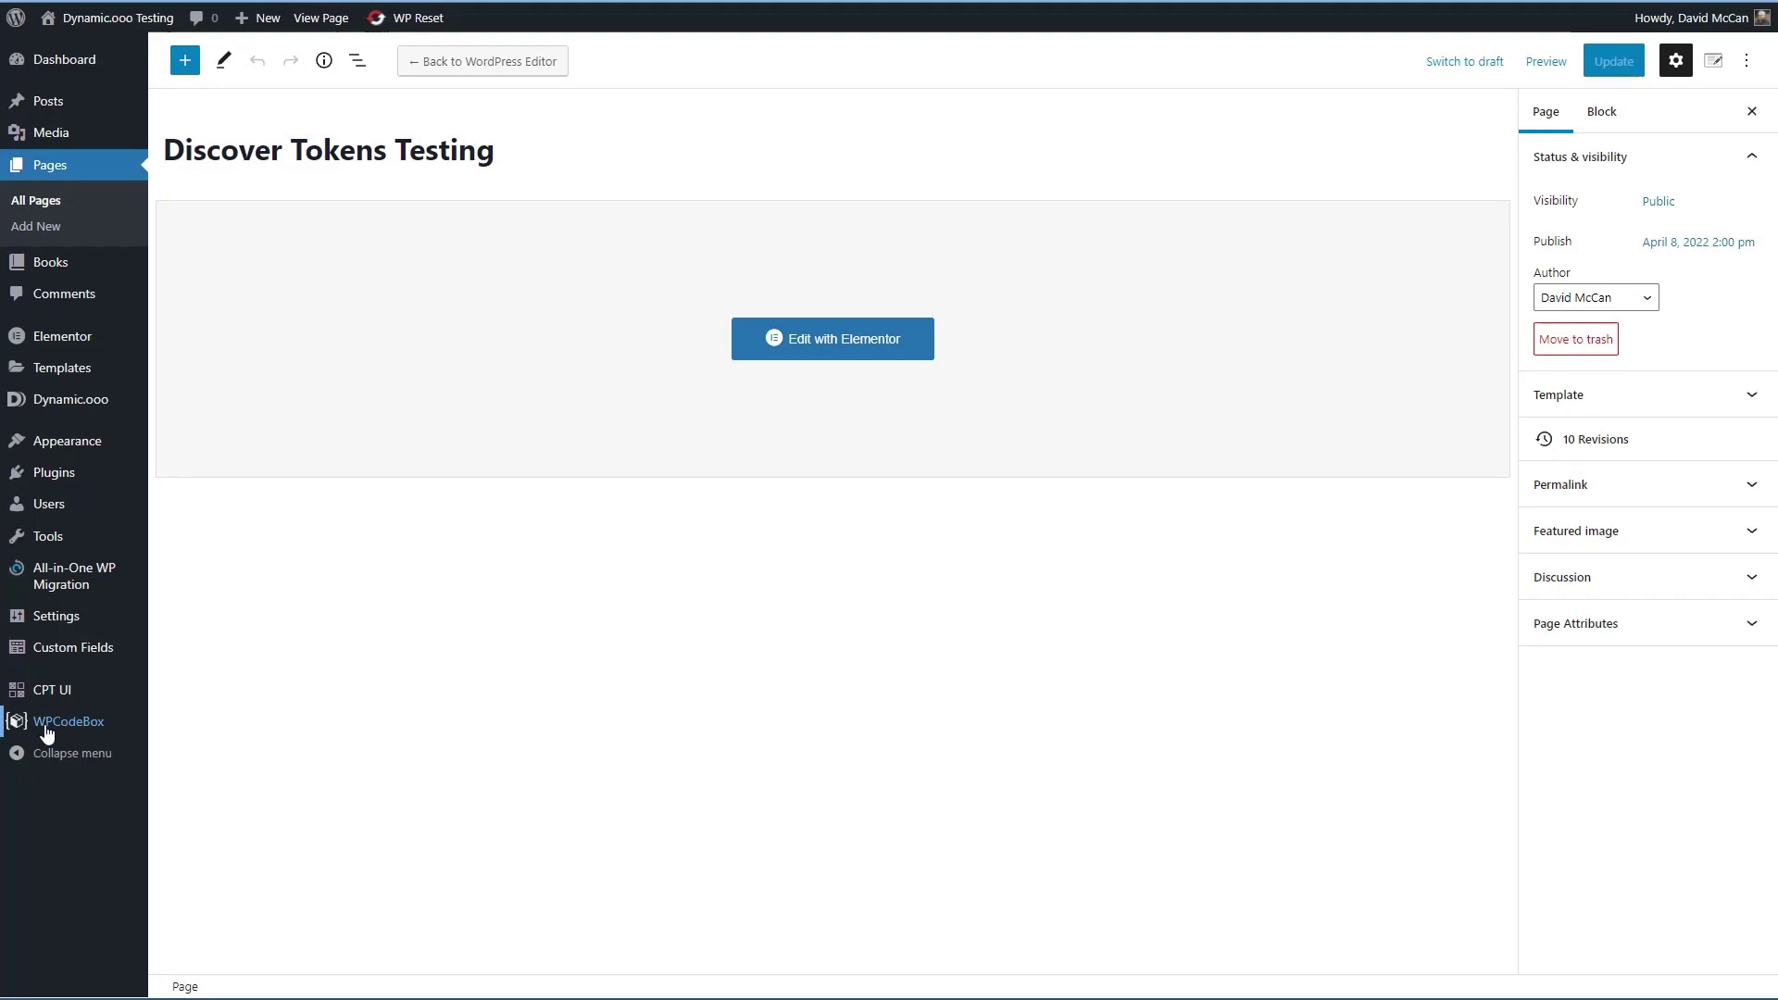
pyautogui.click(46, 730)
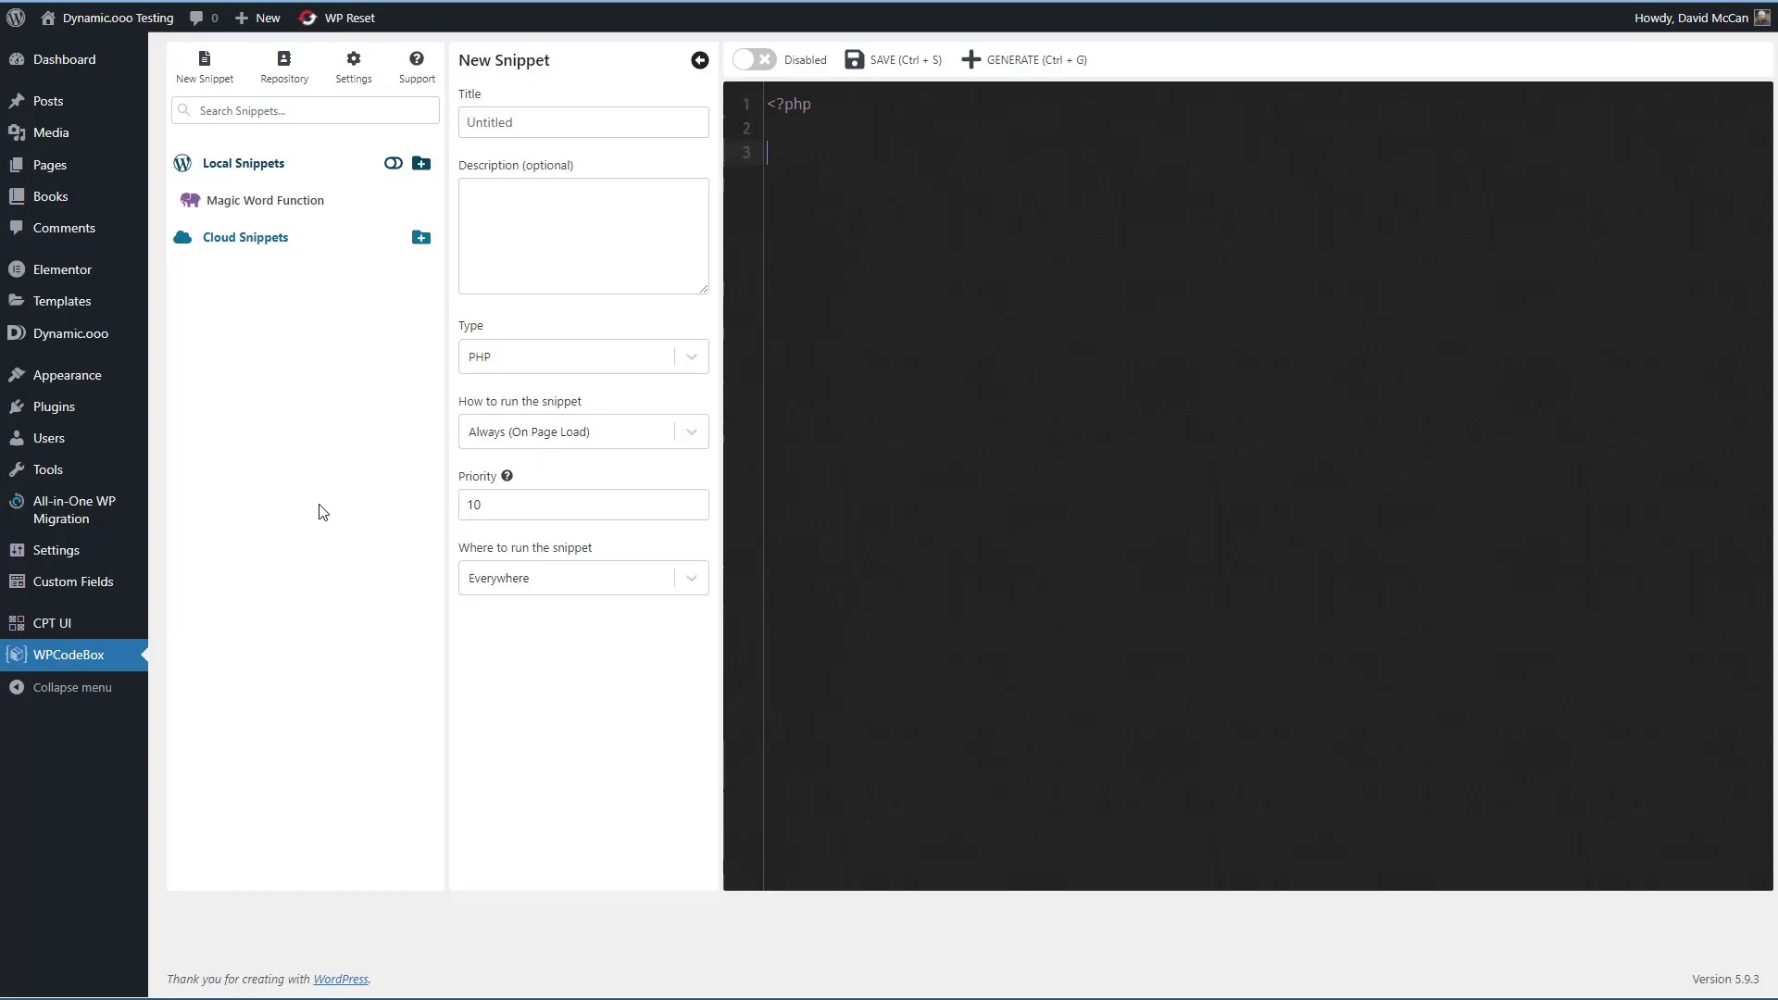
pyautogui.click(268, 206)
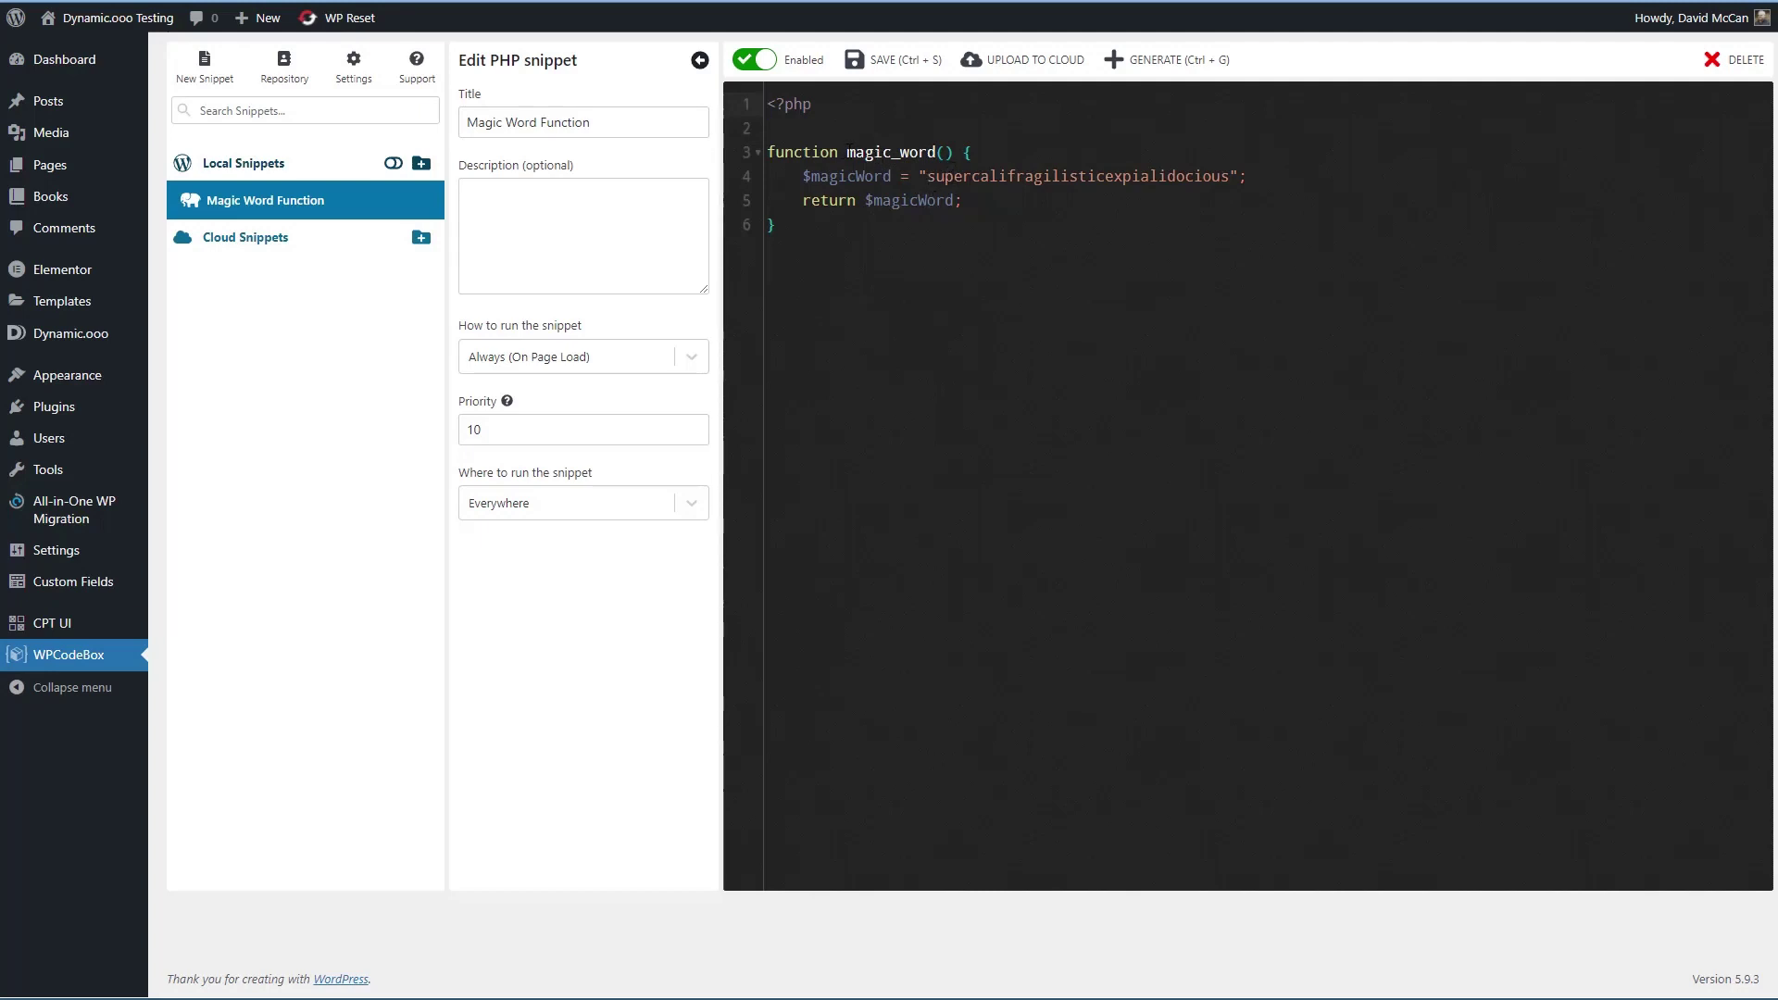
pyautogui.moveTo(847, 151); pyautogui.dragTo(935, 152)
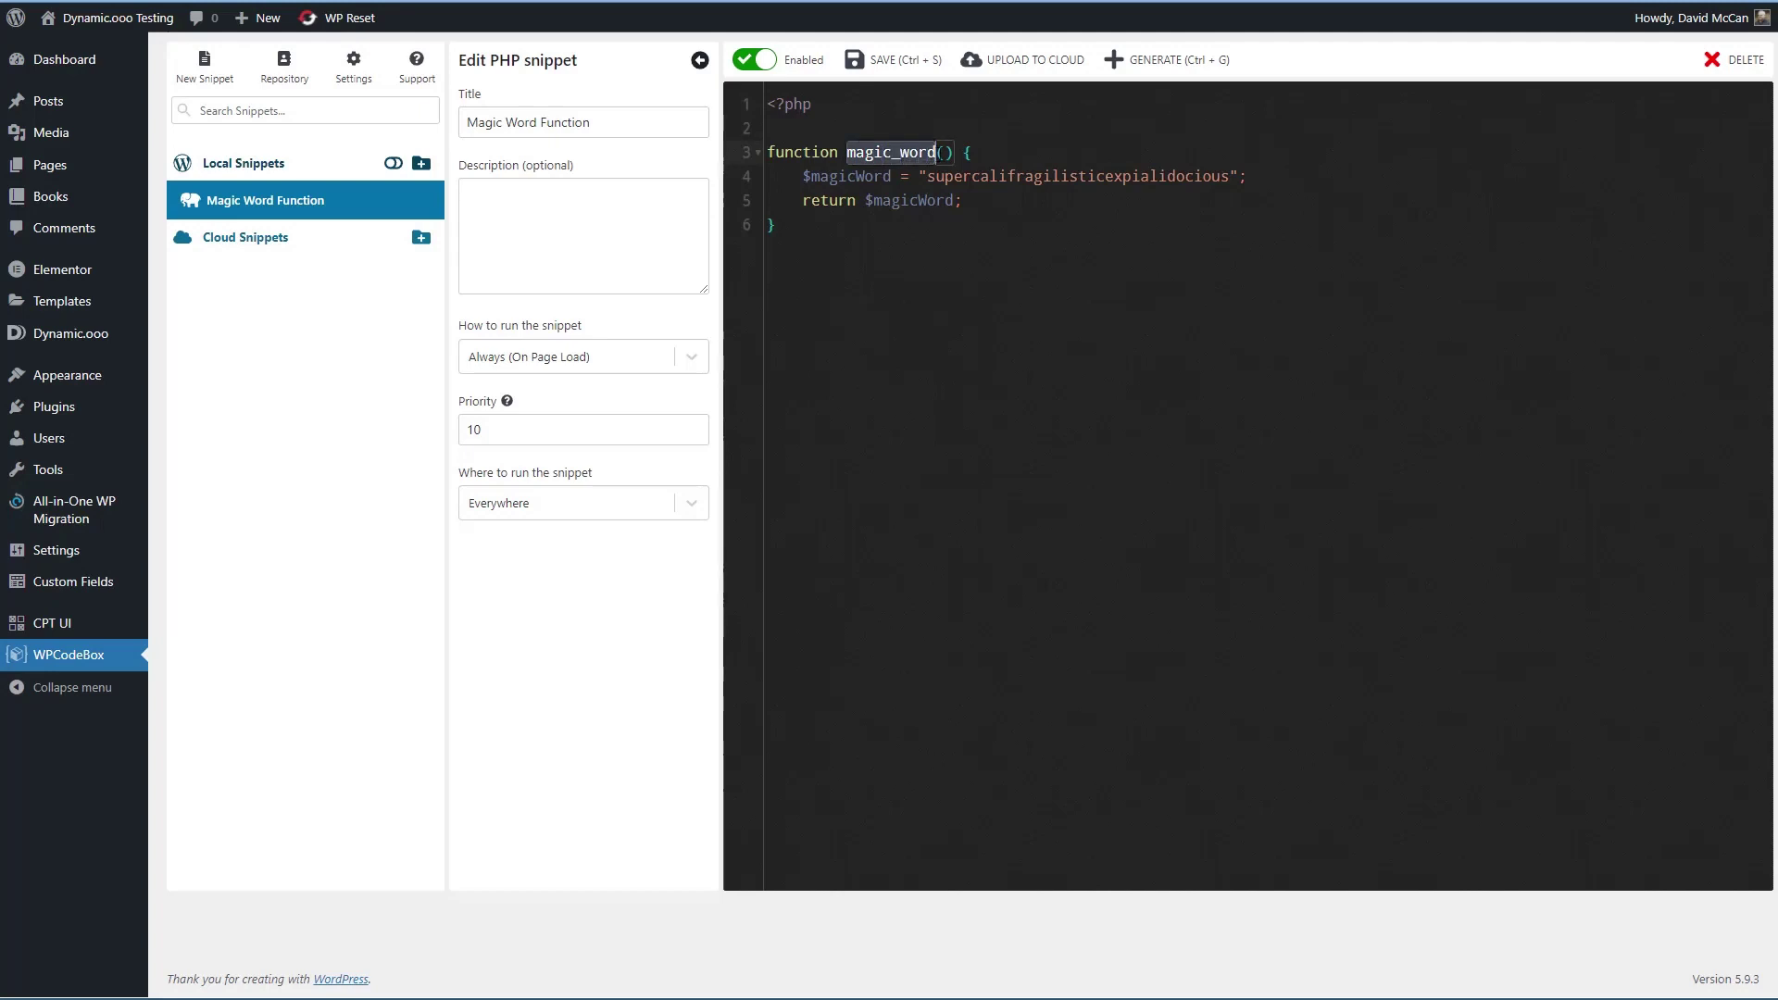
pyautogui.click(741, 190)
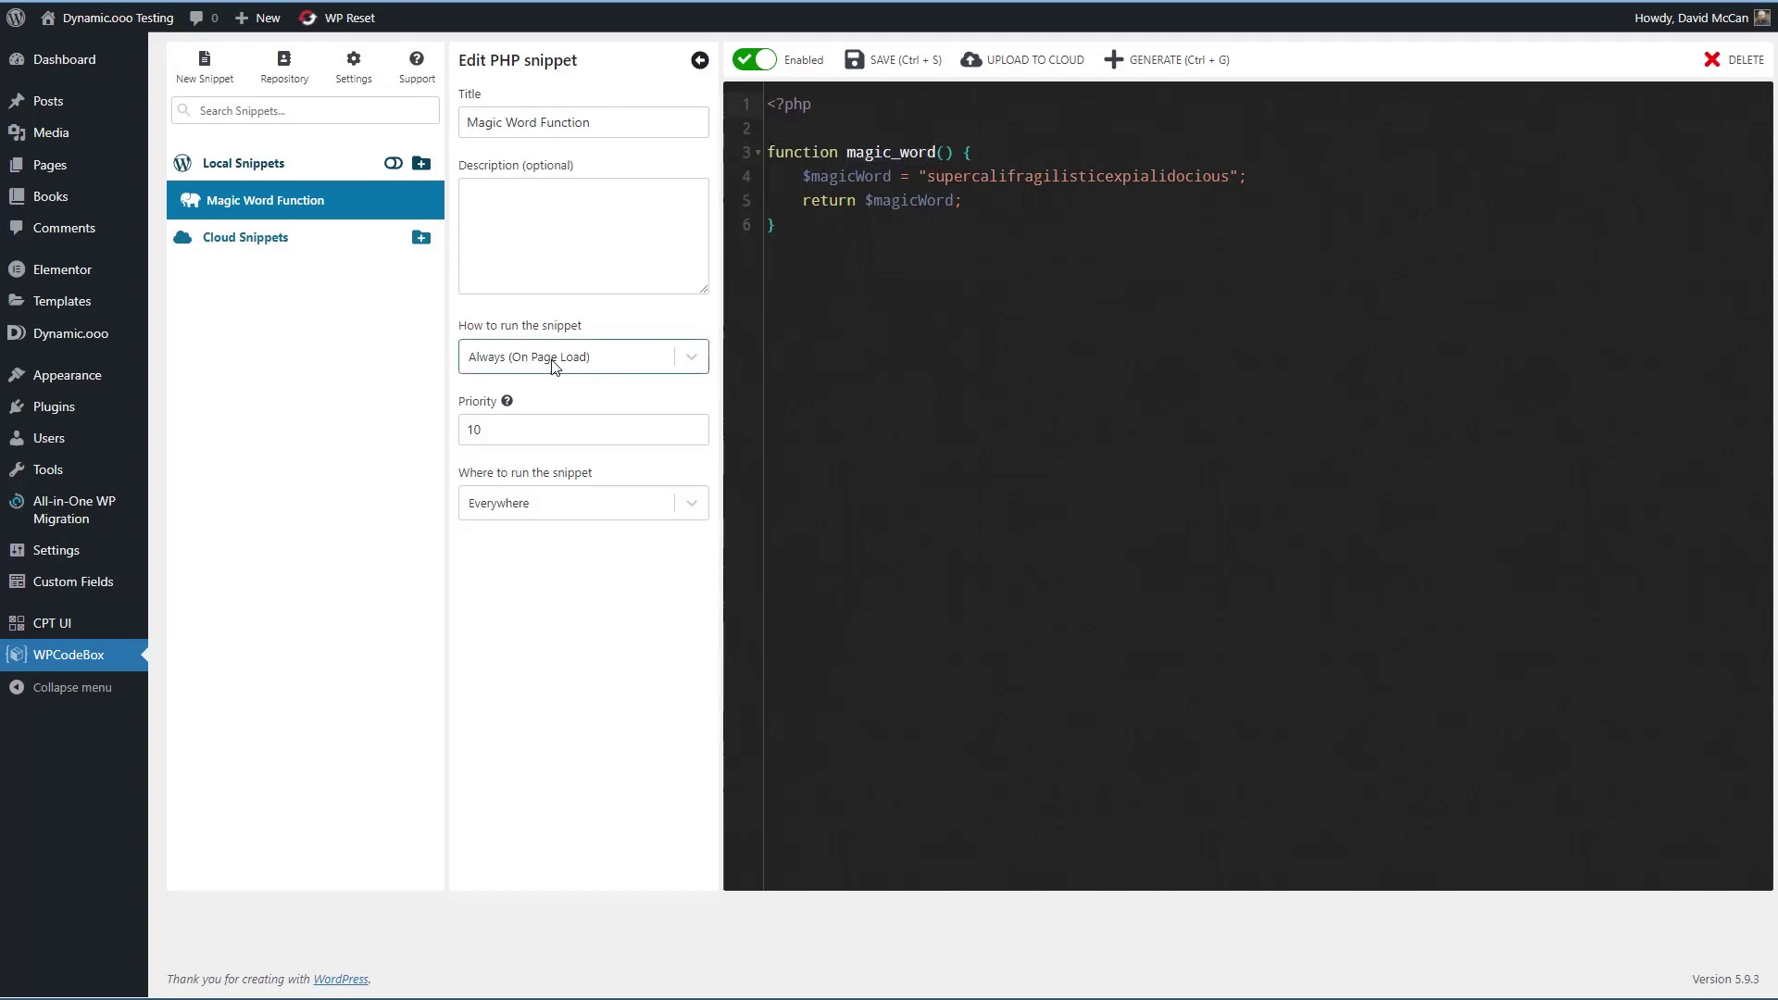
pyautogui.click(568, 511)
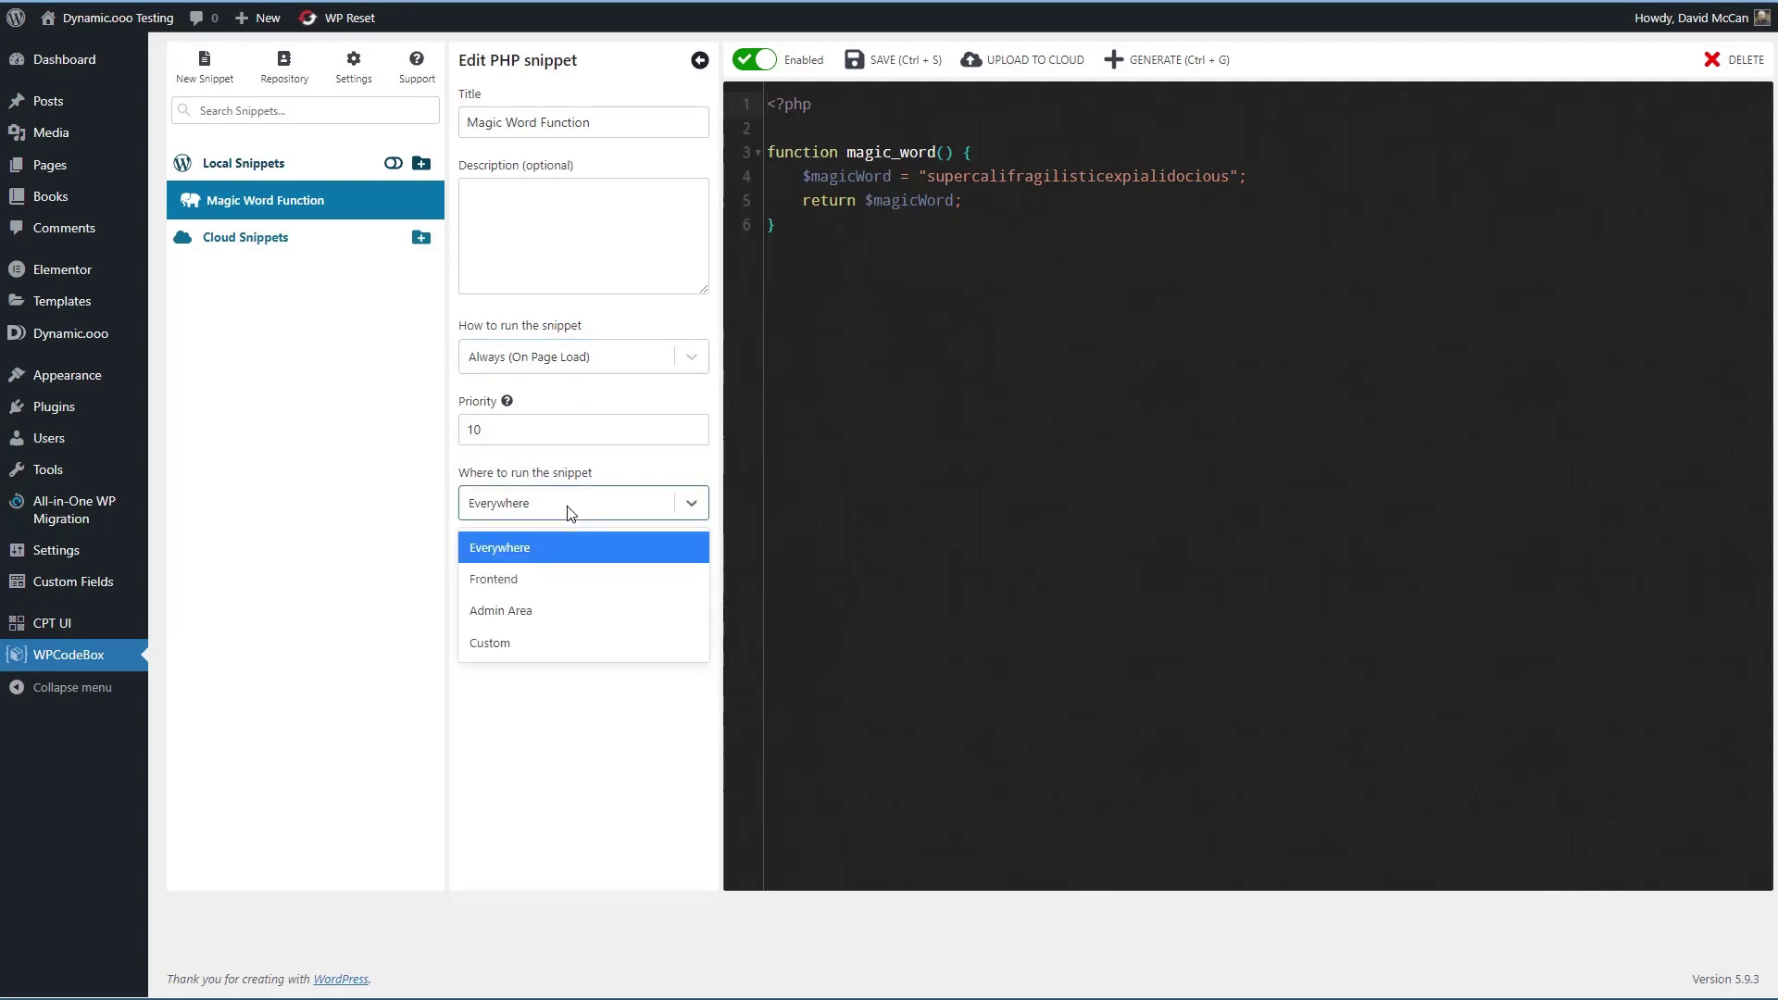
pyautogui.click(569, 512)
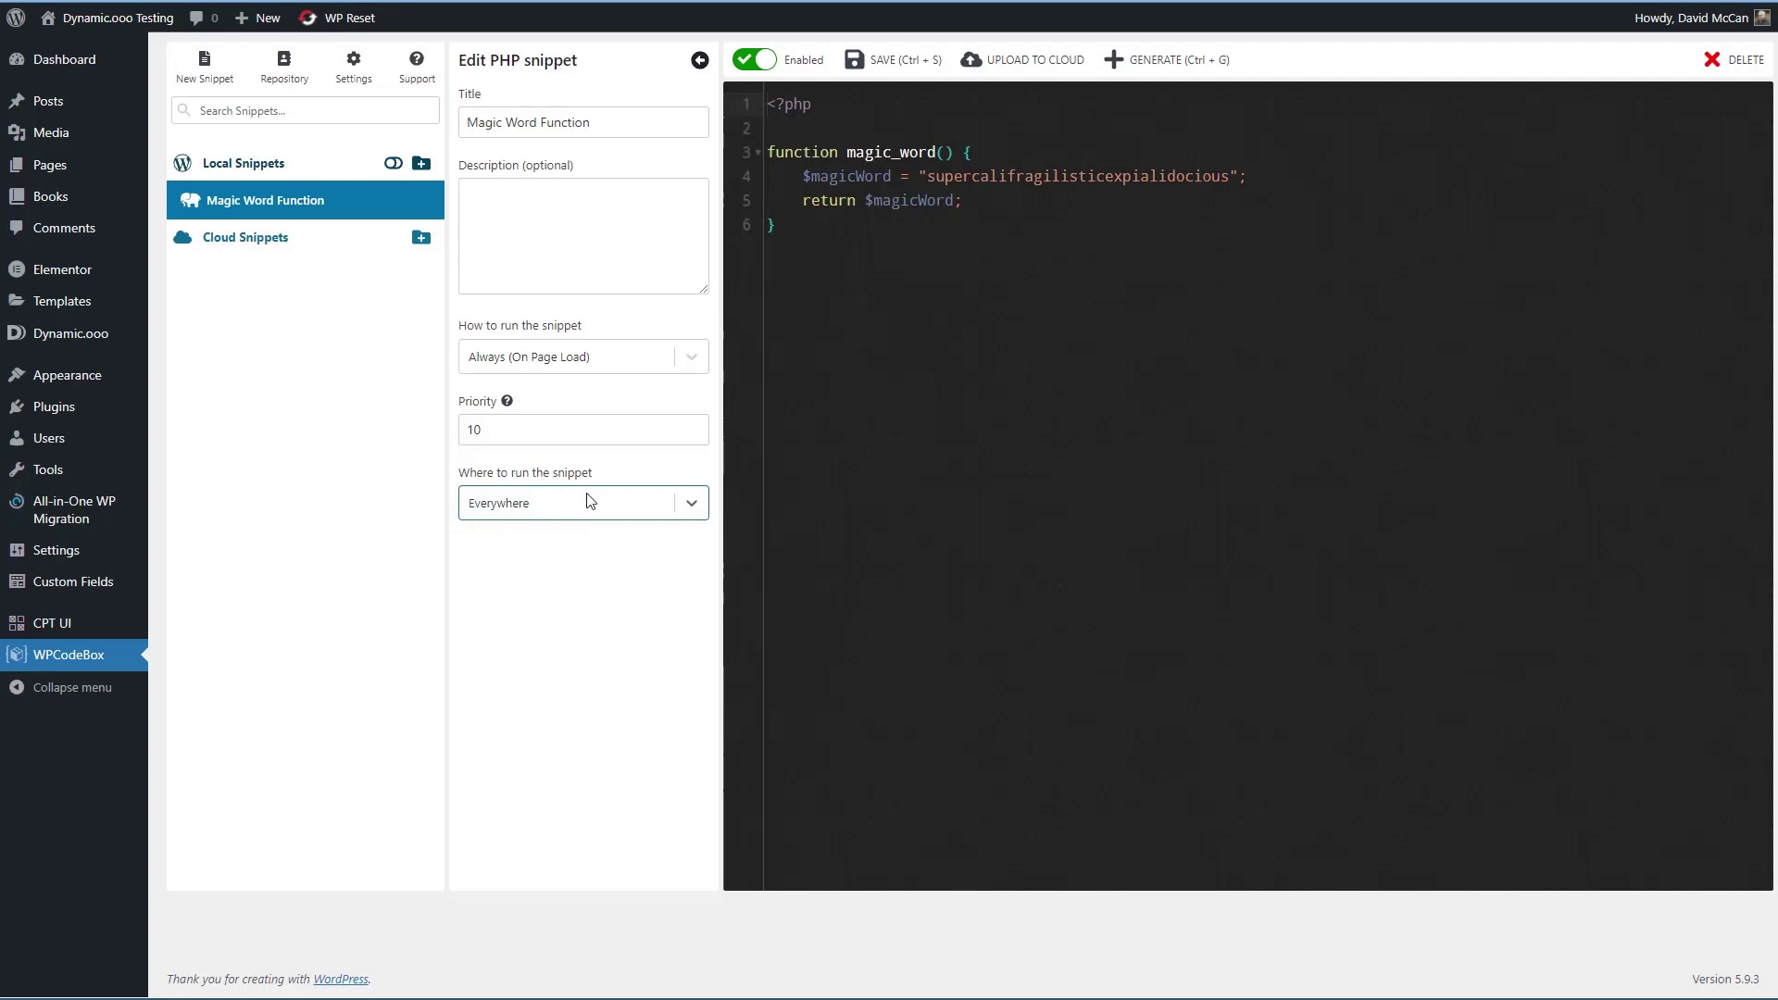
pyautogui.moveTo(50, 167)
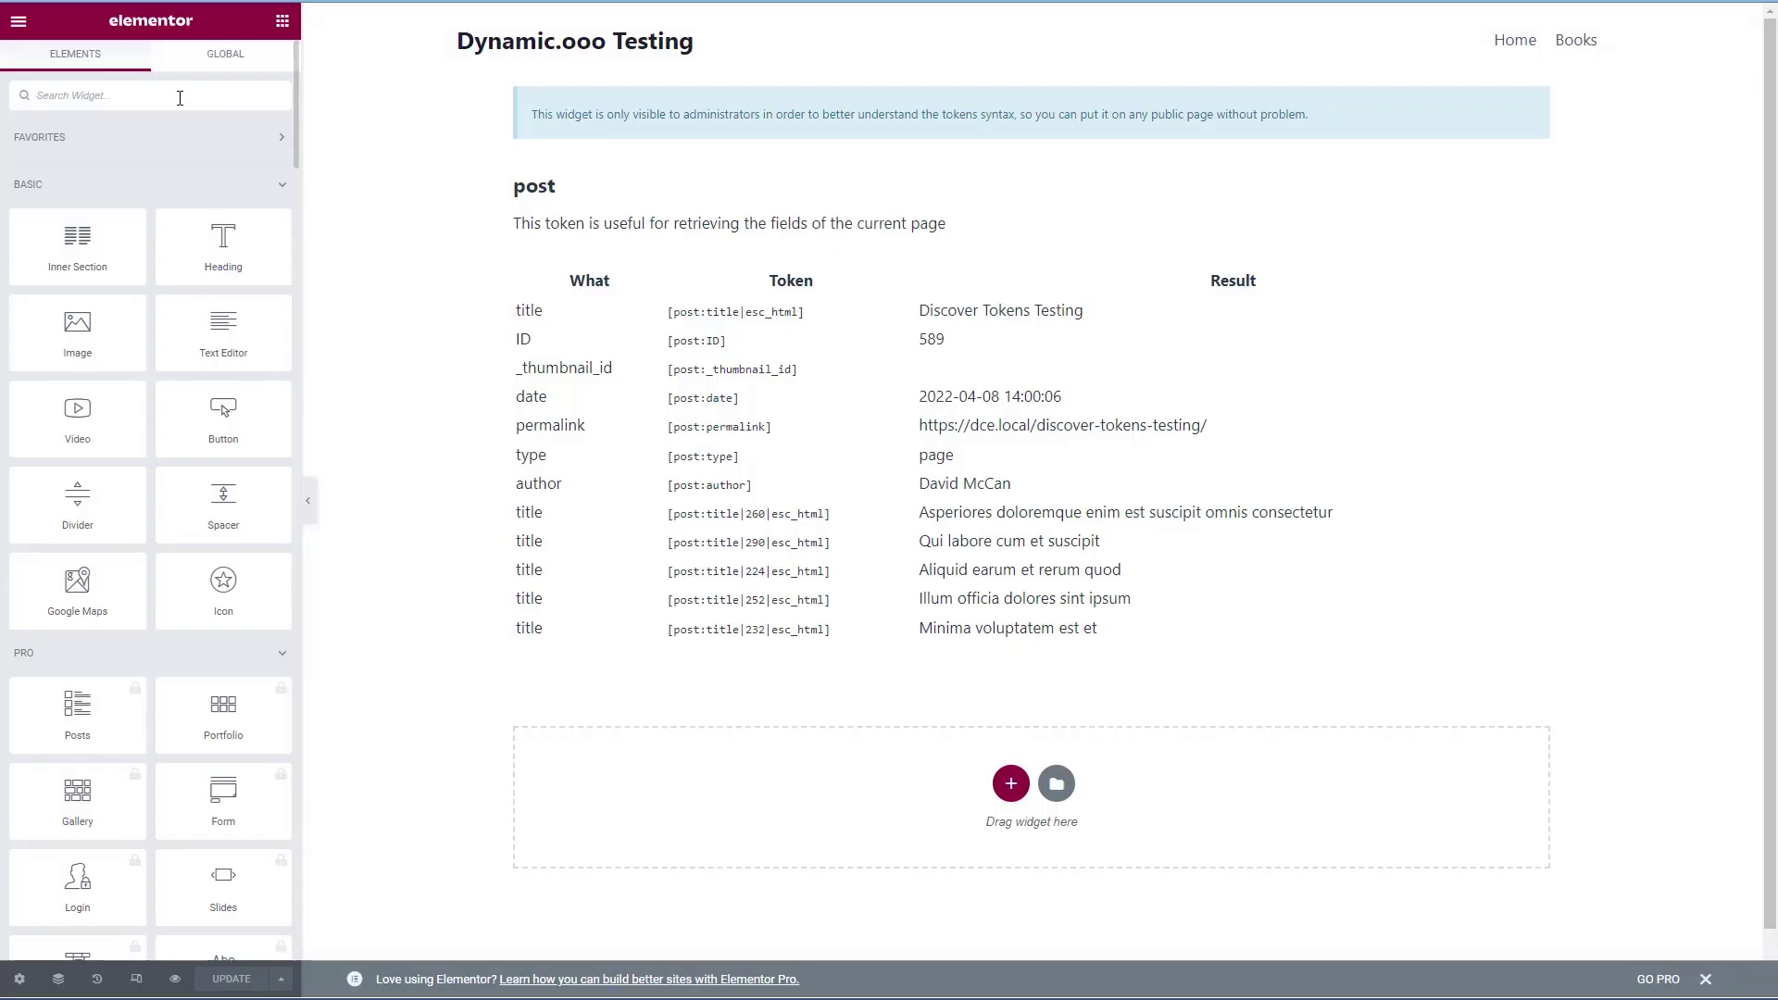
# - Add a Text Editor with Tokens widget below the table reading 'The magic word is [post:ID|magic_word]!!'
pyautogui.write('text')
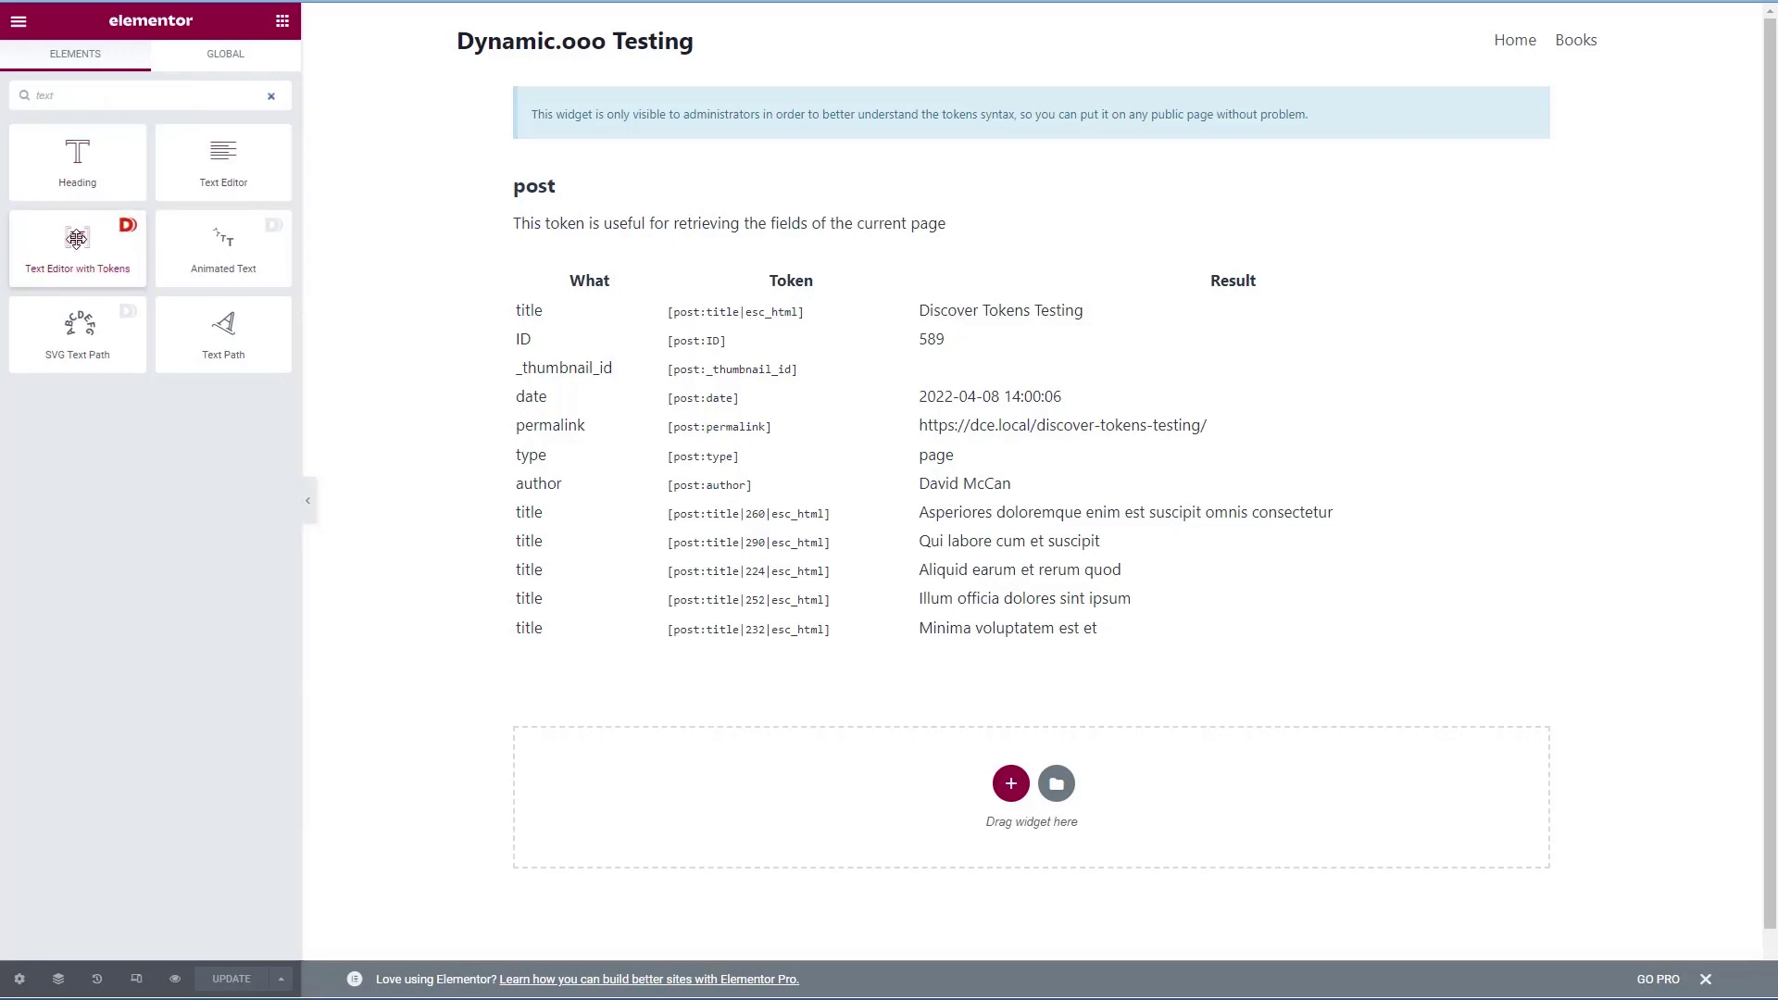
pyautogui.moveTo(76, 238); pyautogui.dragTo(667, 781)
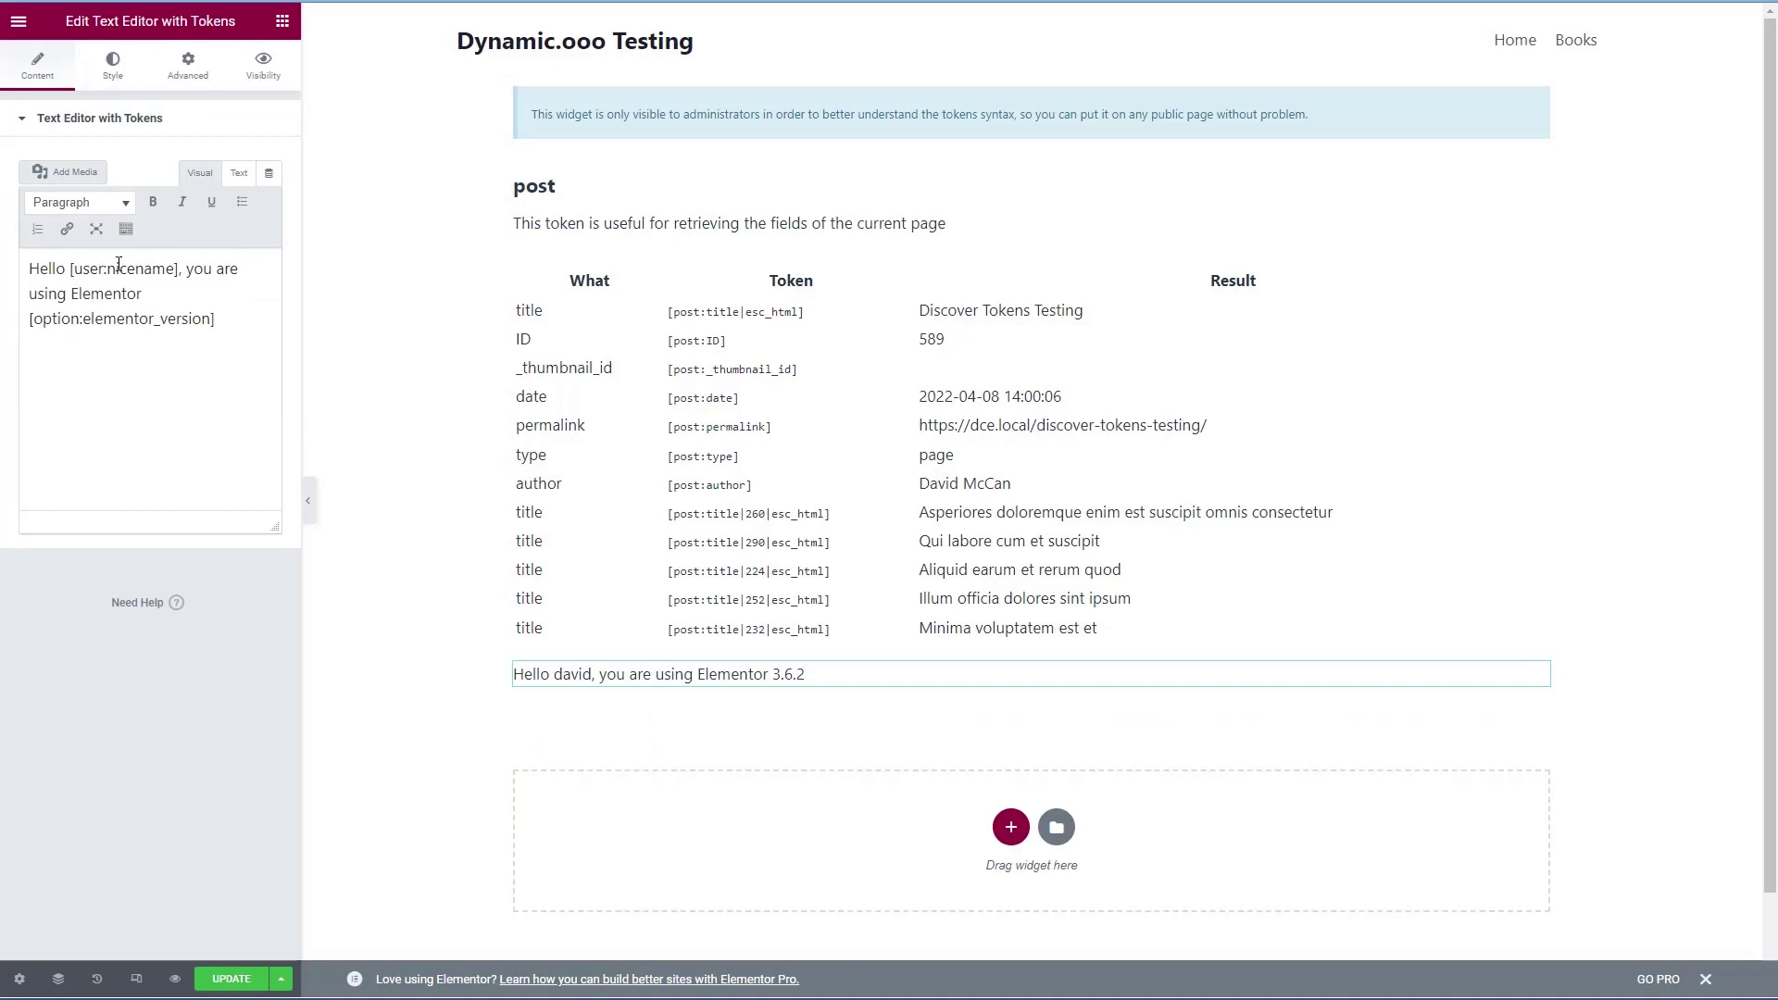
pyautogui.moveTo(216, 320); pyautogui.dragTo(18, 274)
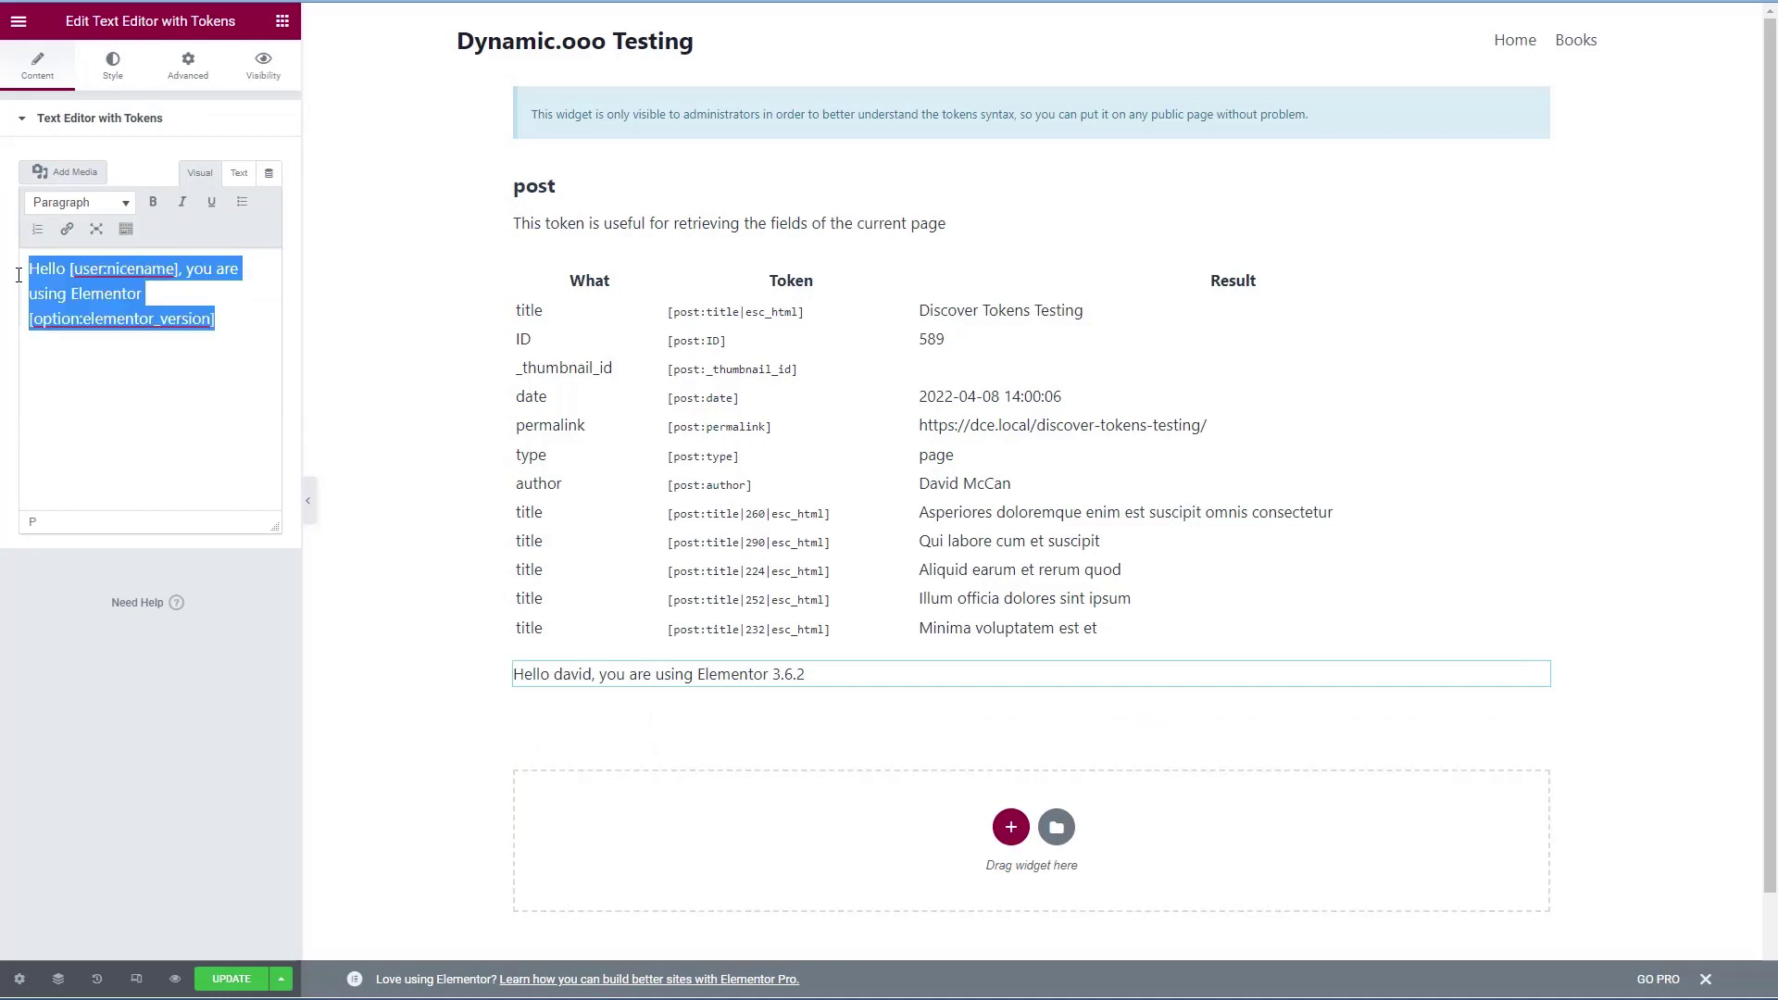
pyautogui.write('The magic ')
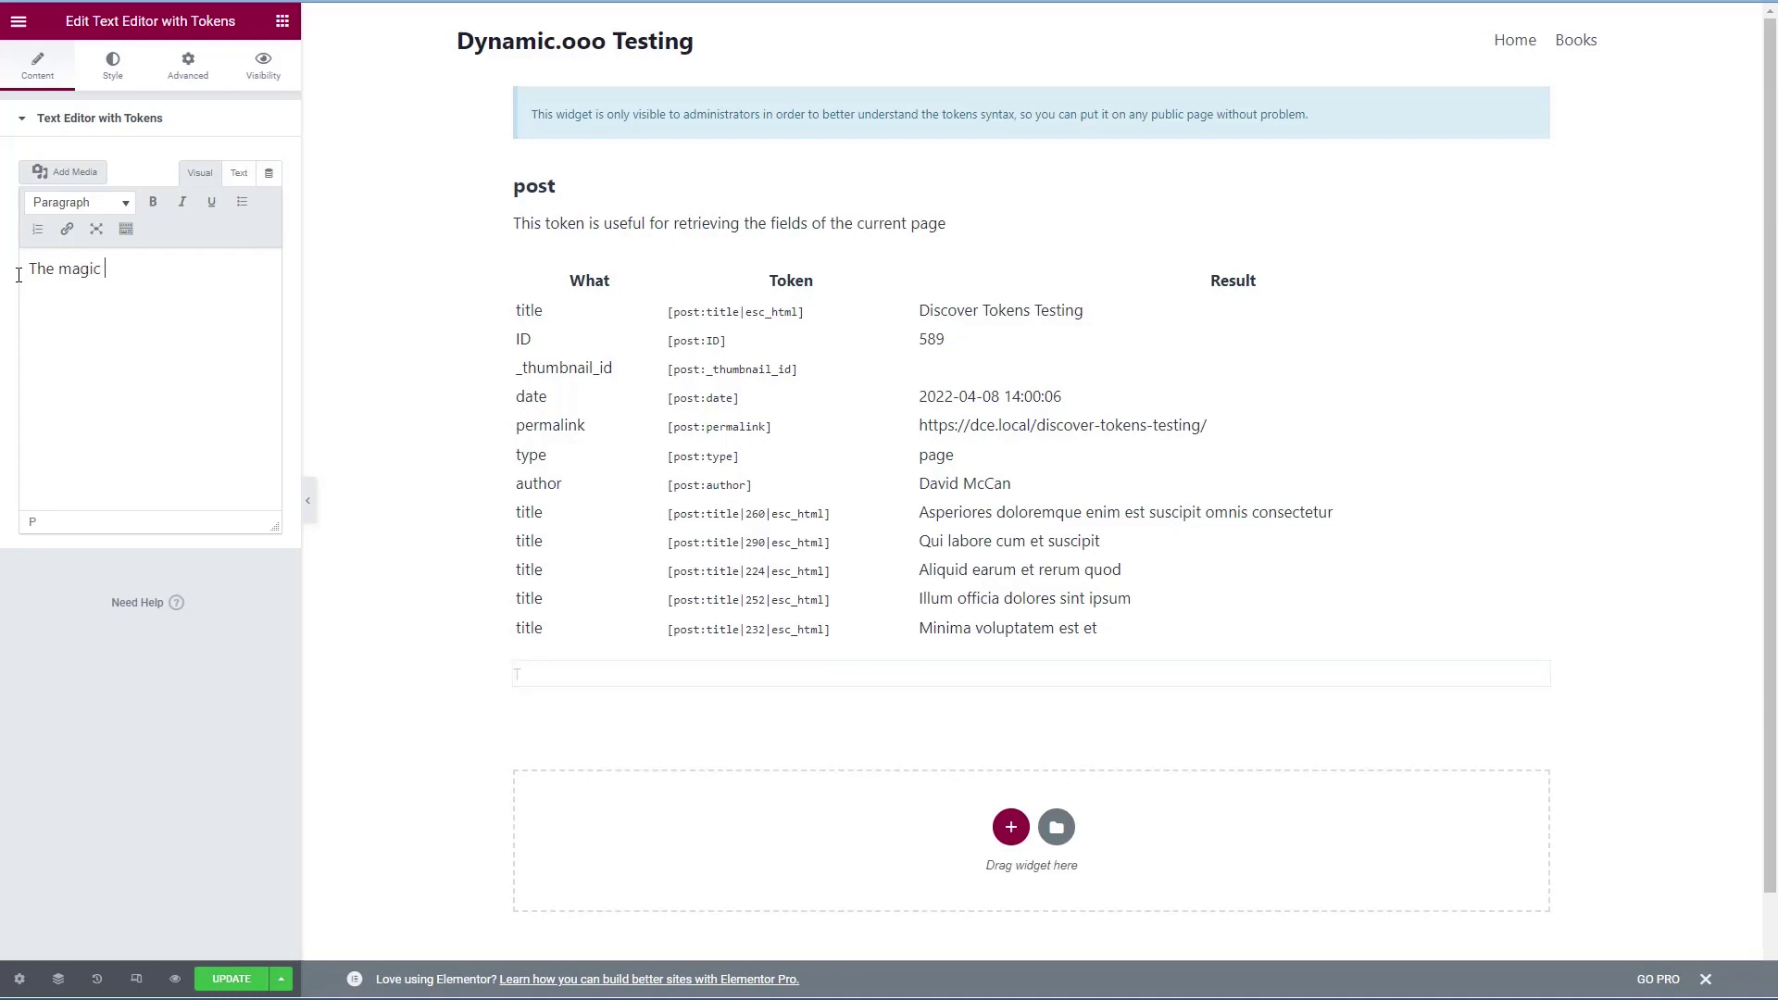
pyautogui.write('word is [')
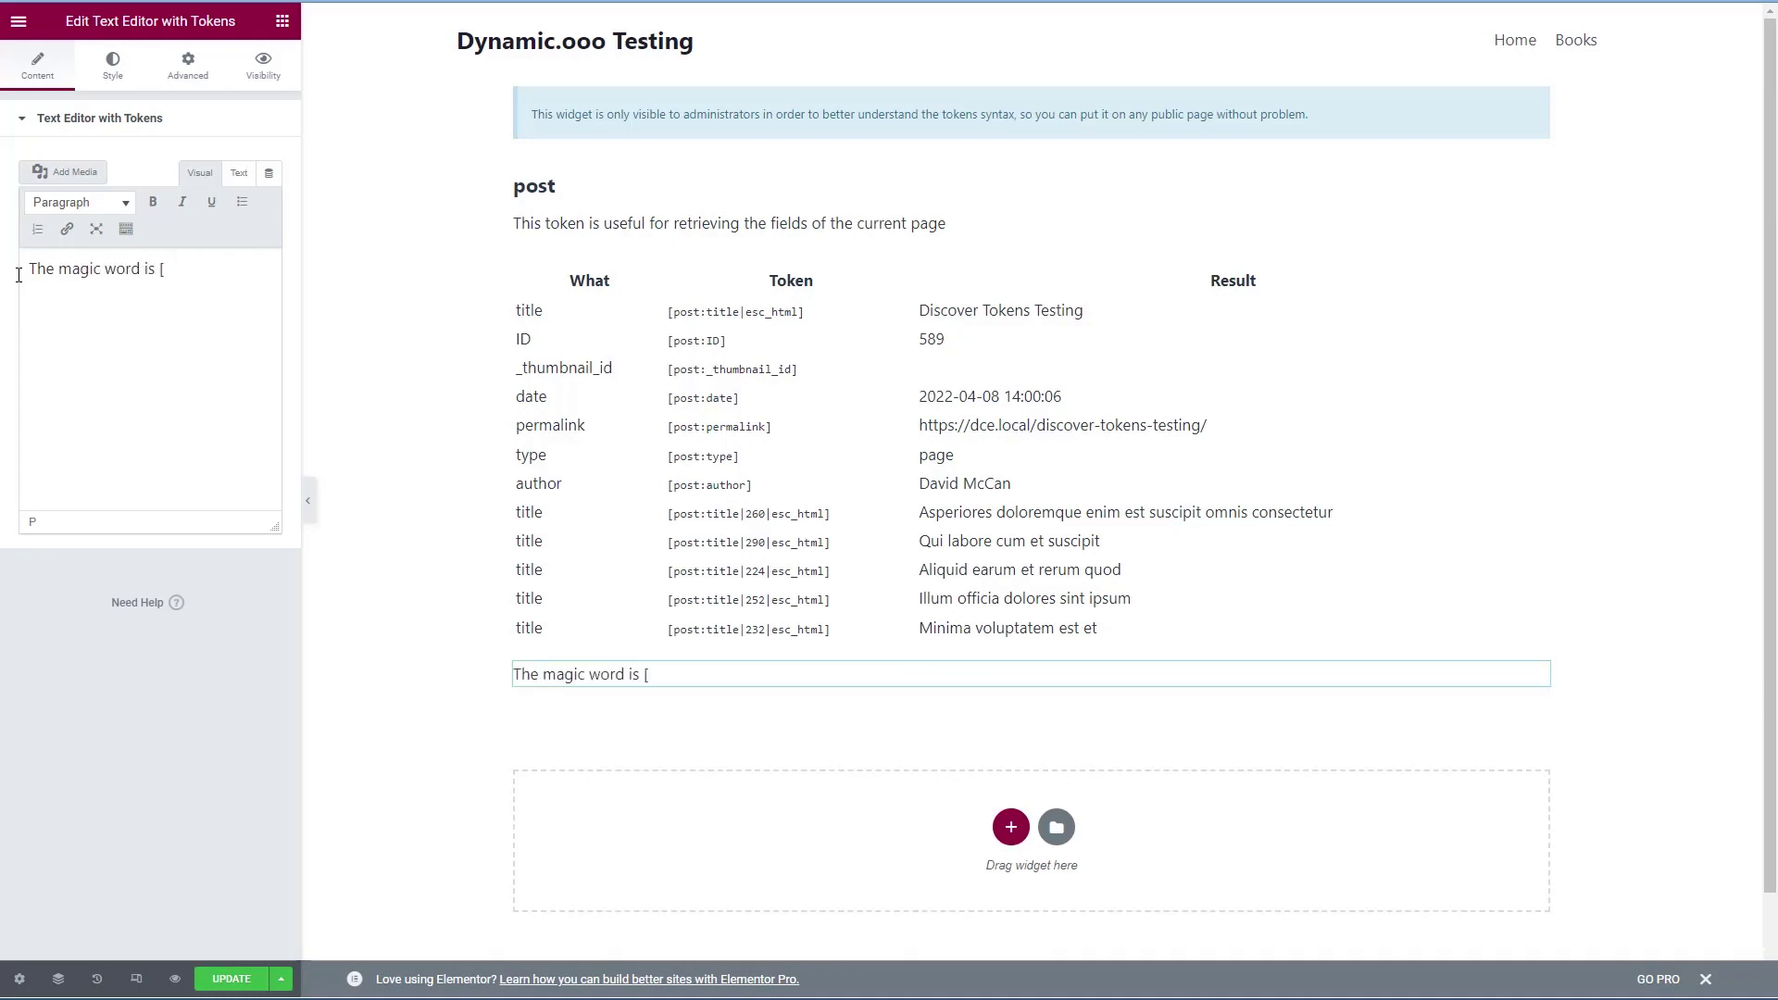
pyautogui.write('magic_word')
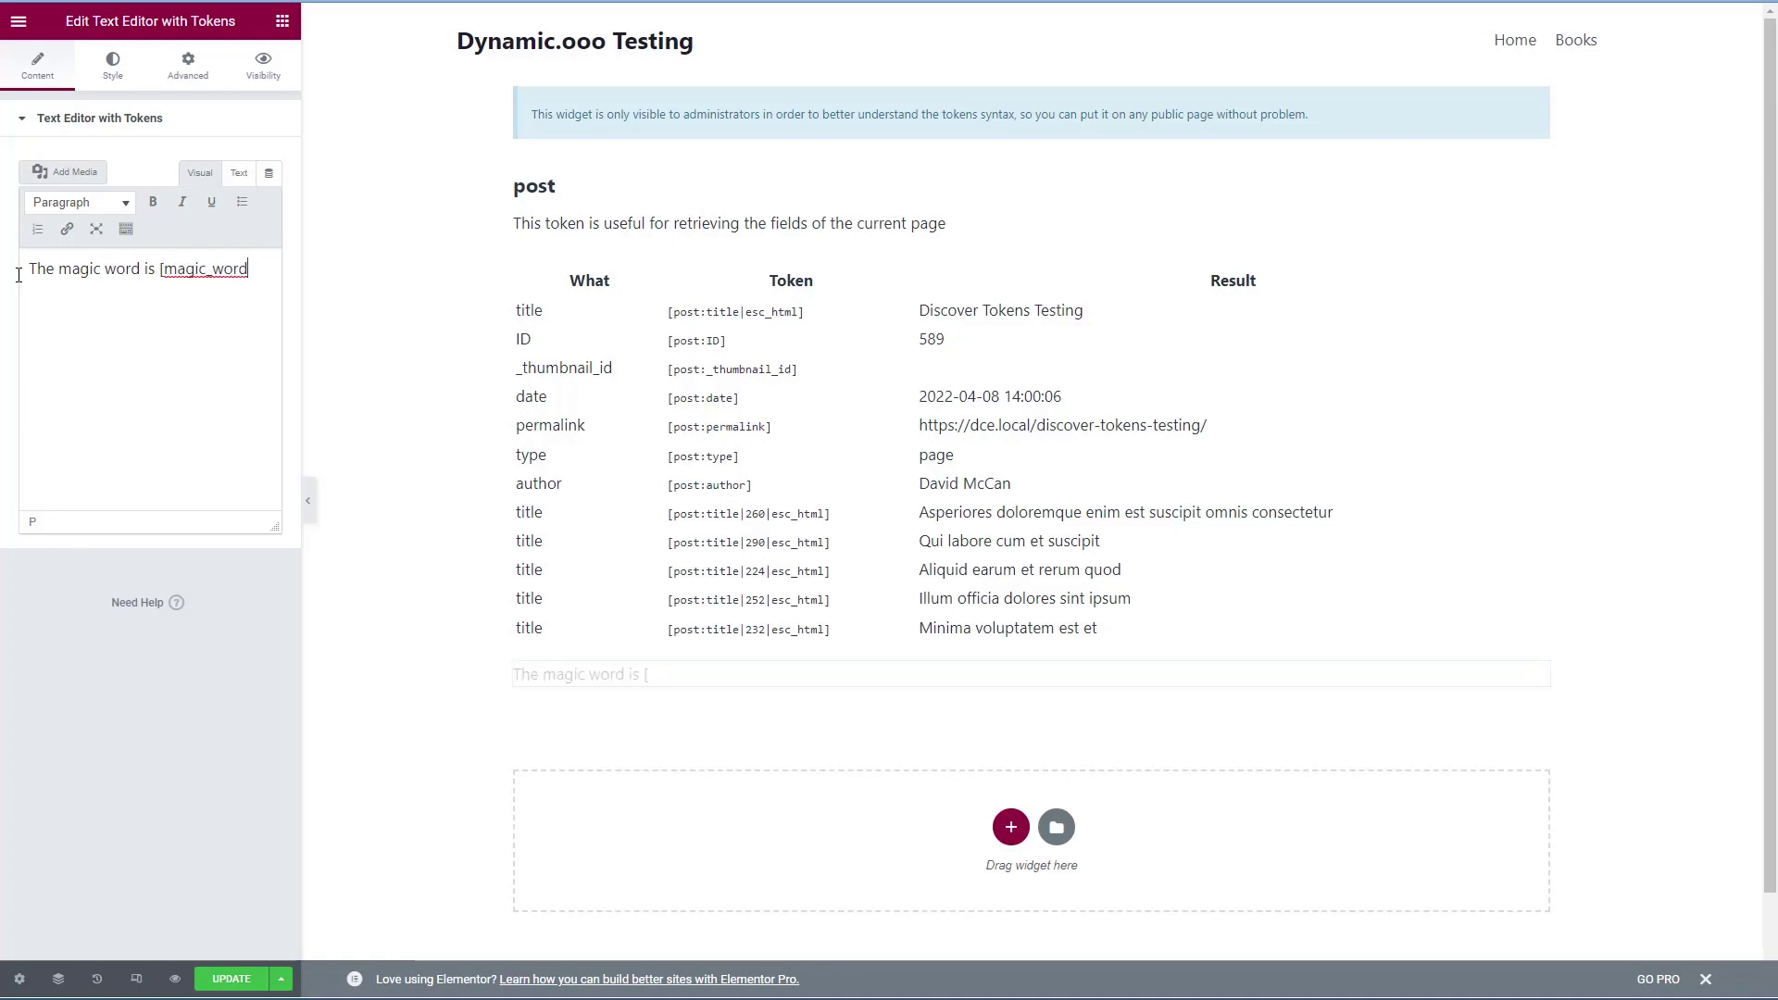
pyautogui.write(']')
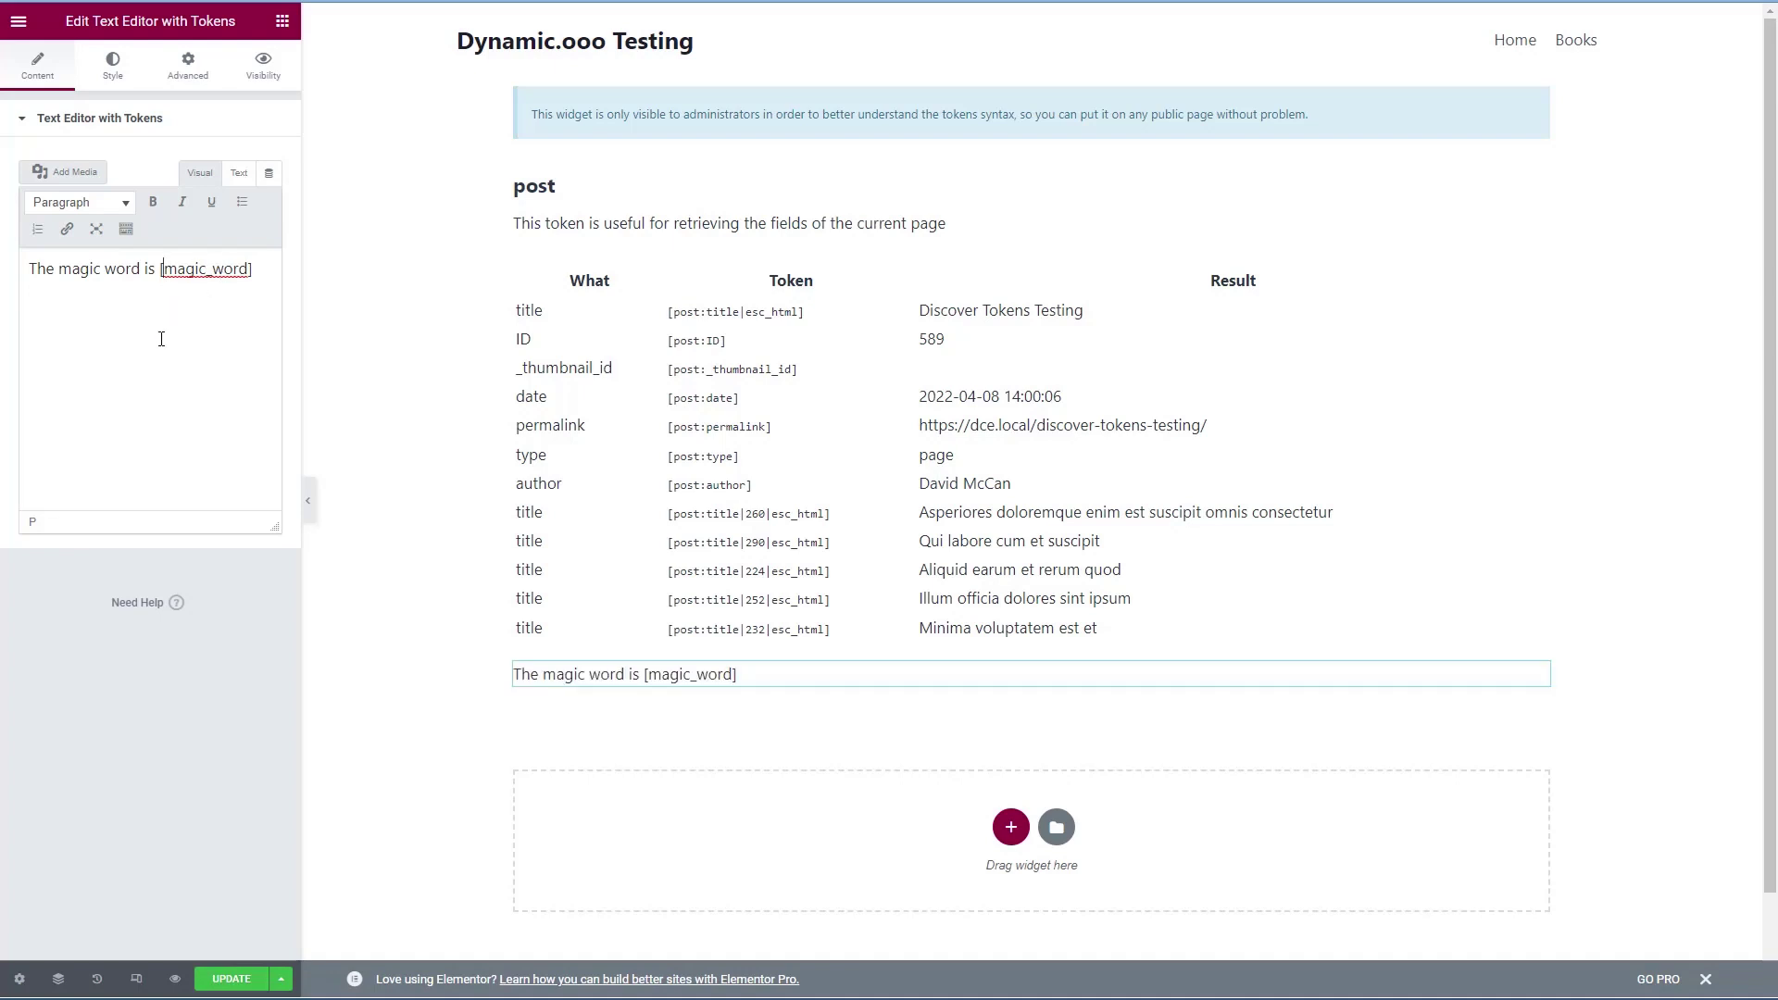
pyautogui.hotkey('ctrl', 'Left')
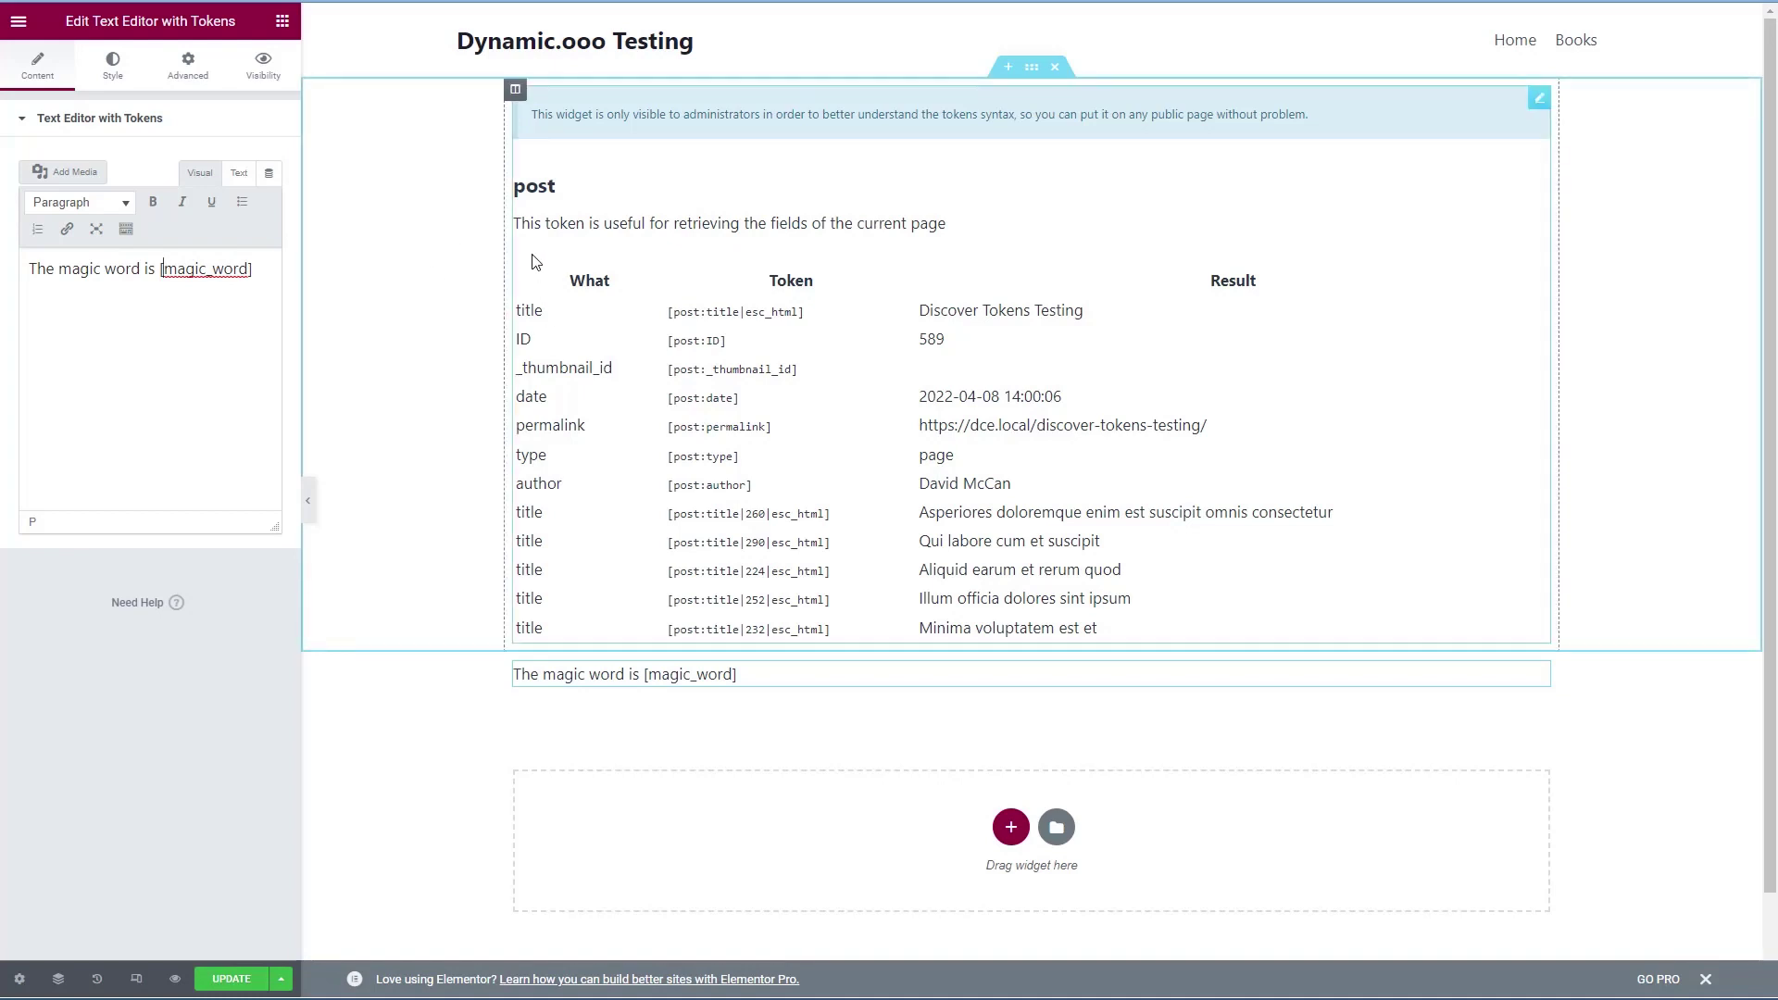
pyautogui.write('pos')
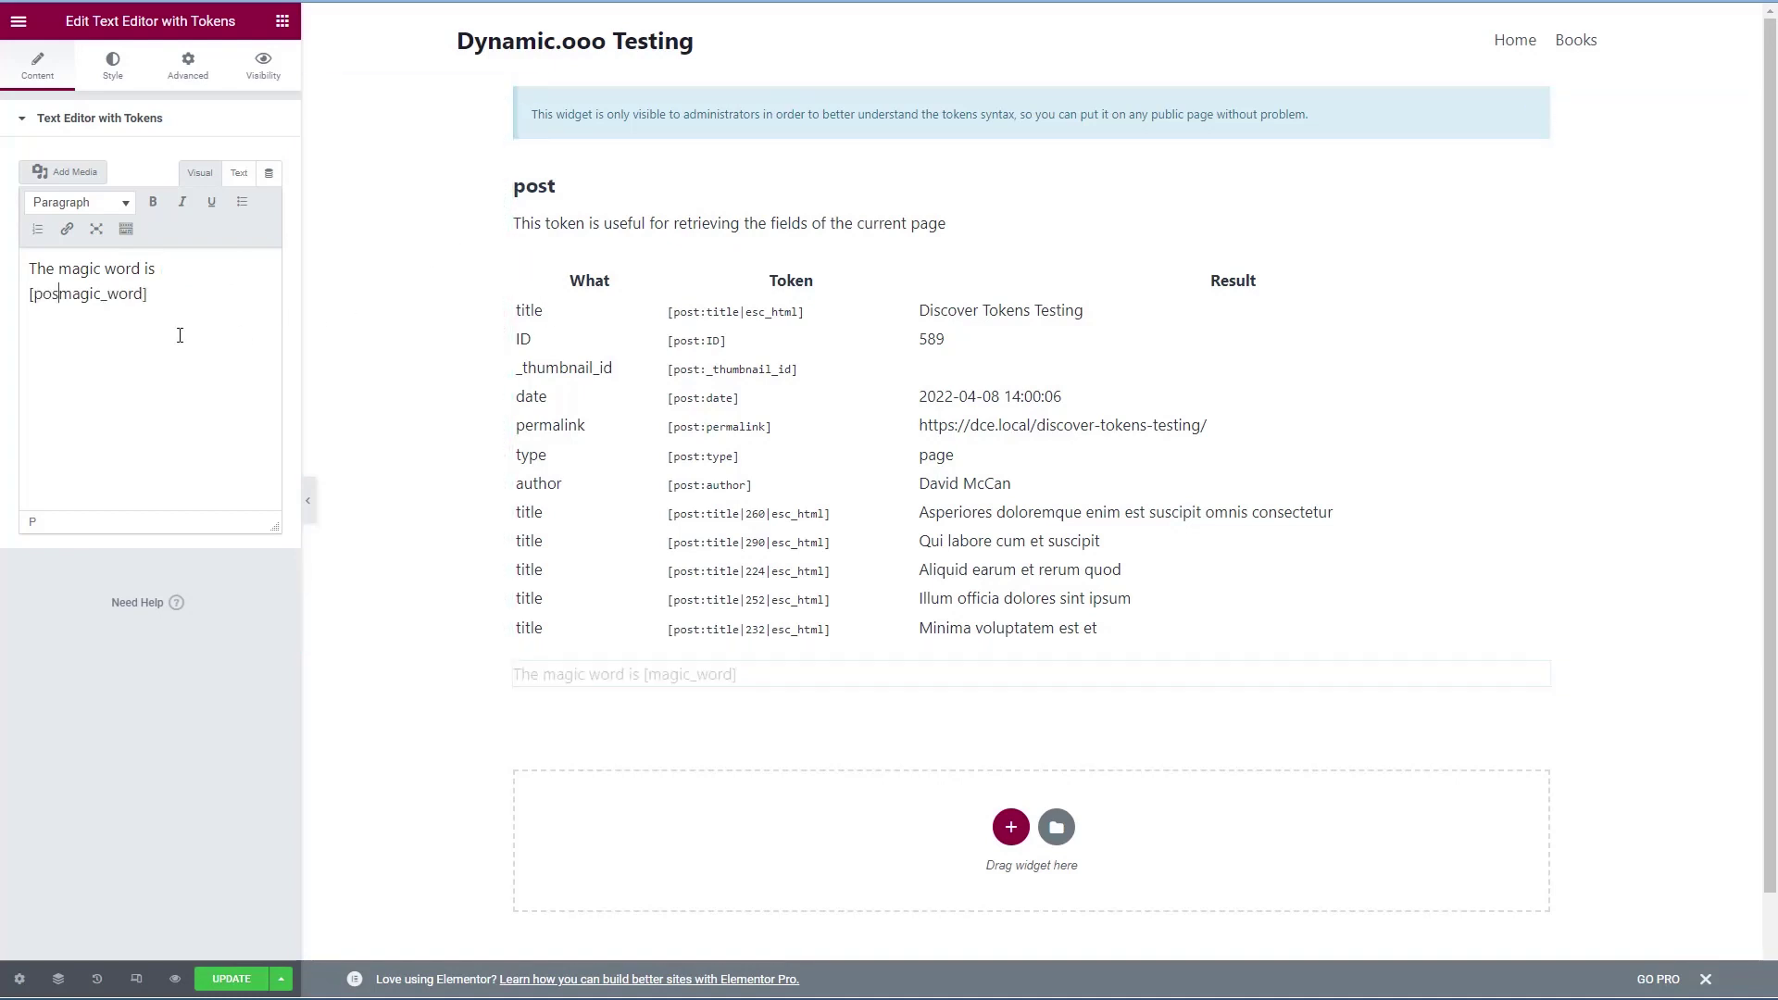
pyautogui.write('t:ID|')
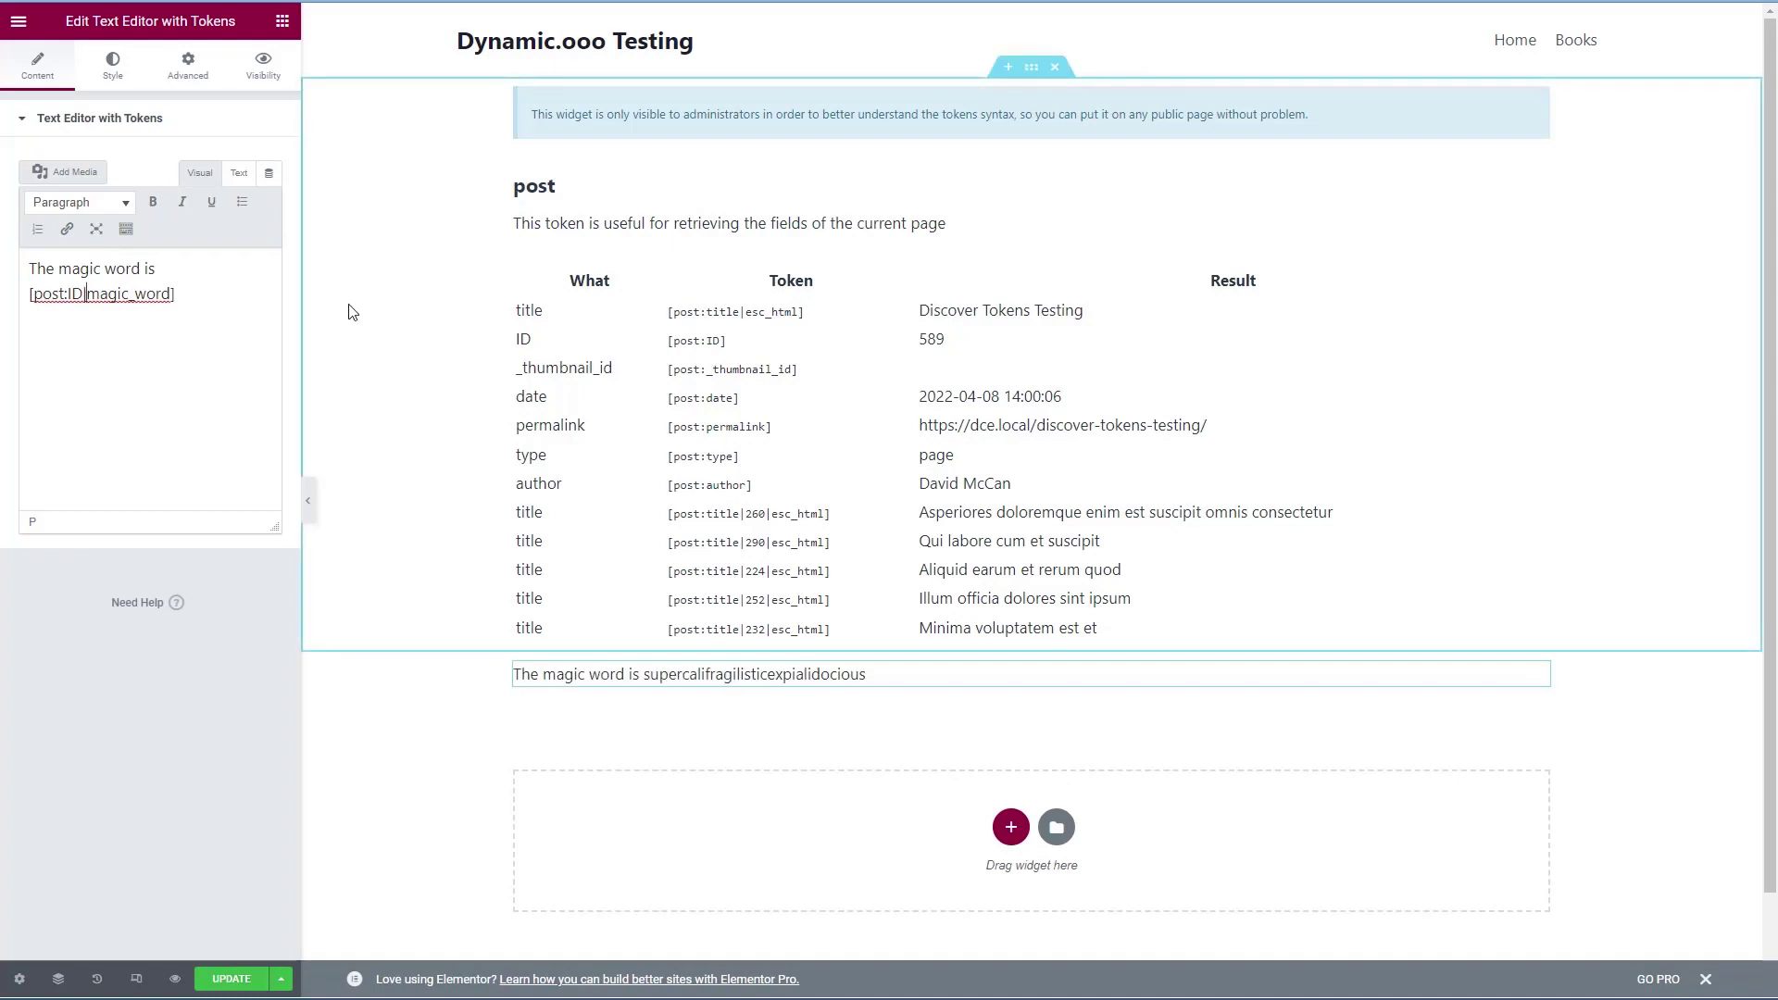
pyautogui.click(218, 305)
pyautogui.write('!!')
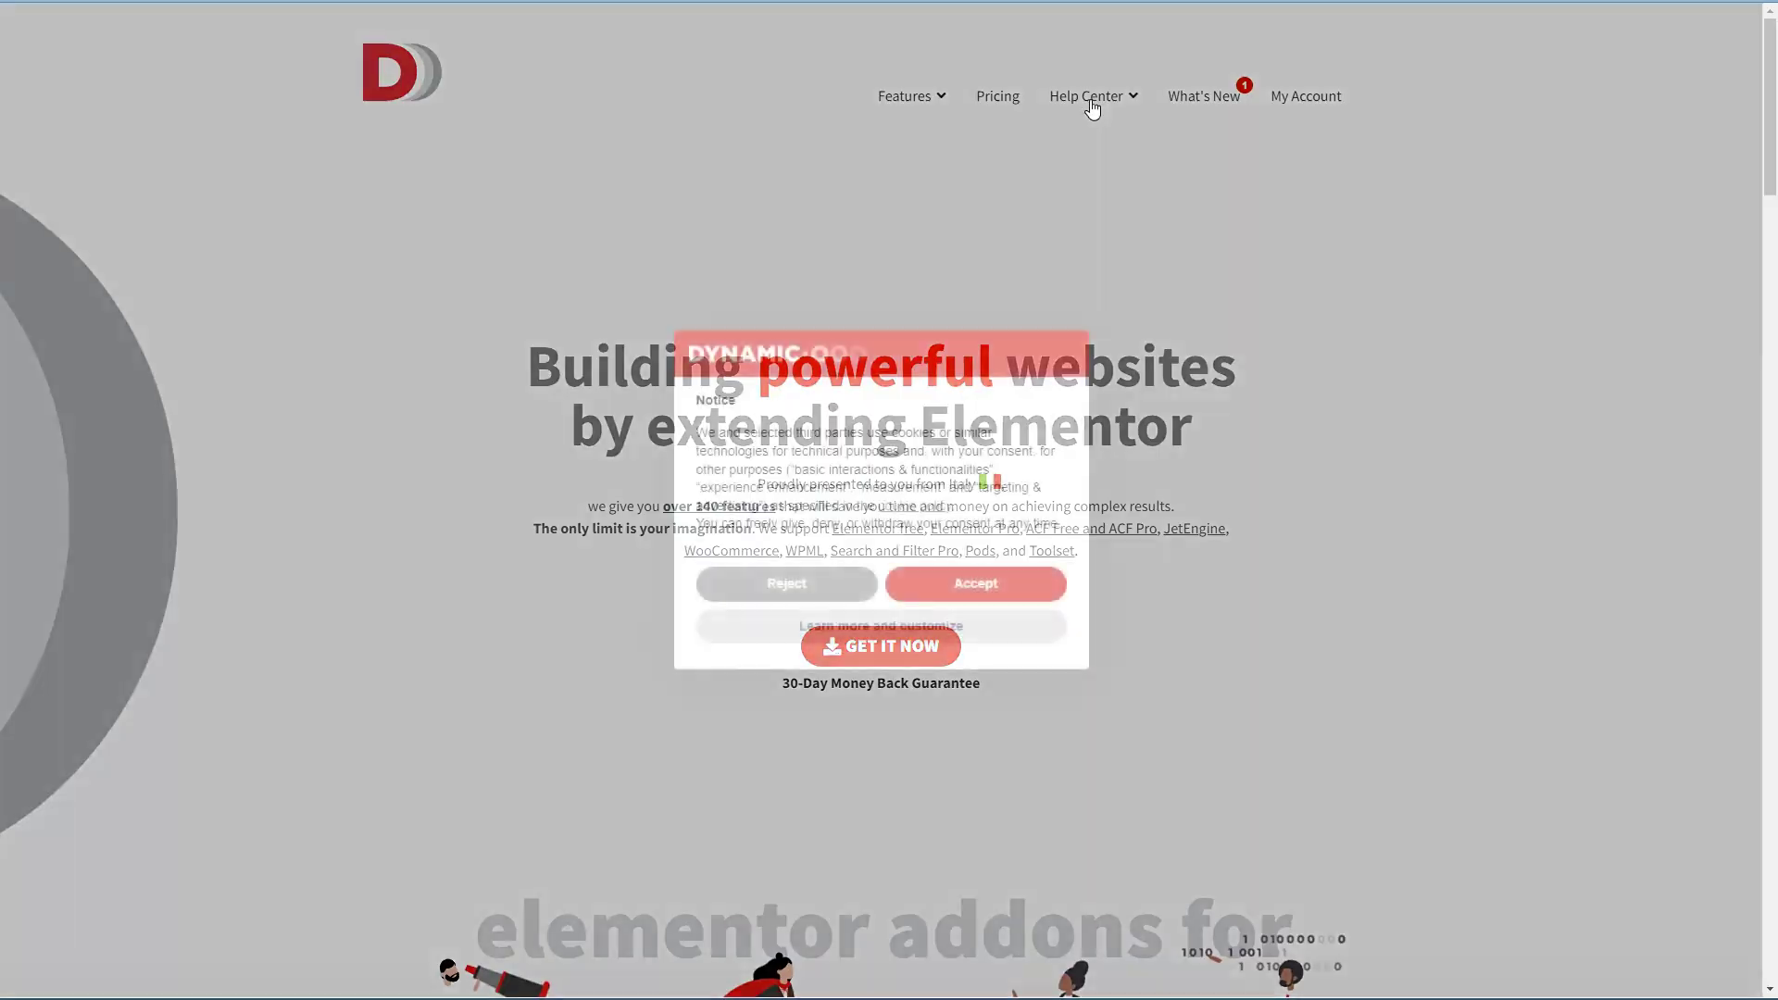
# - Search the Dynamic.ooo help centre docs for 'tokens'
pyautogui.moveTo(1093, 109)
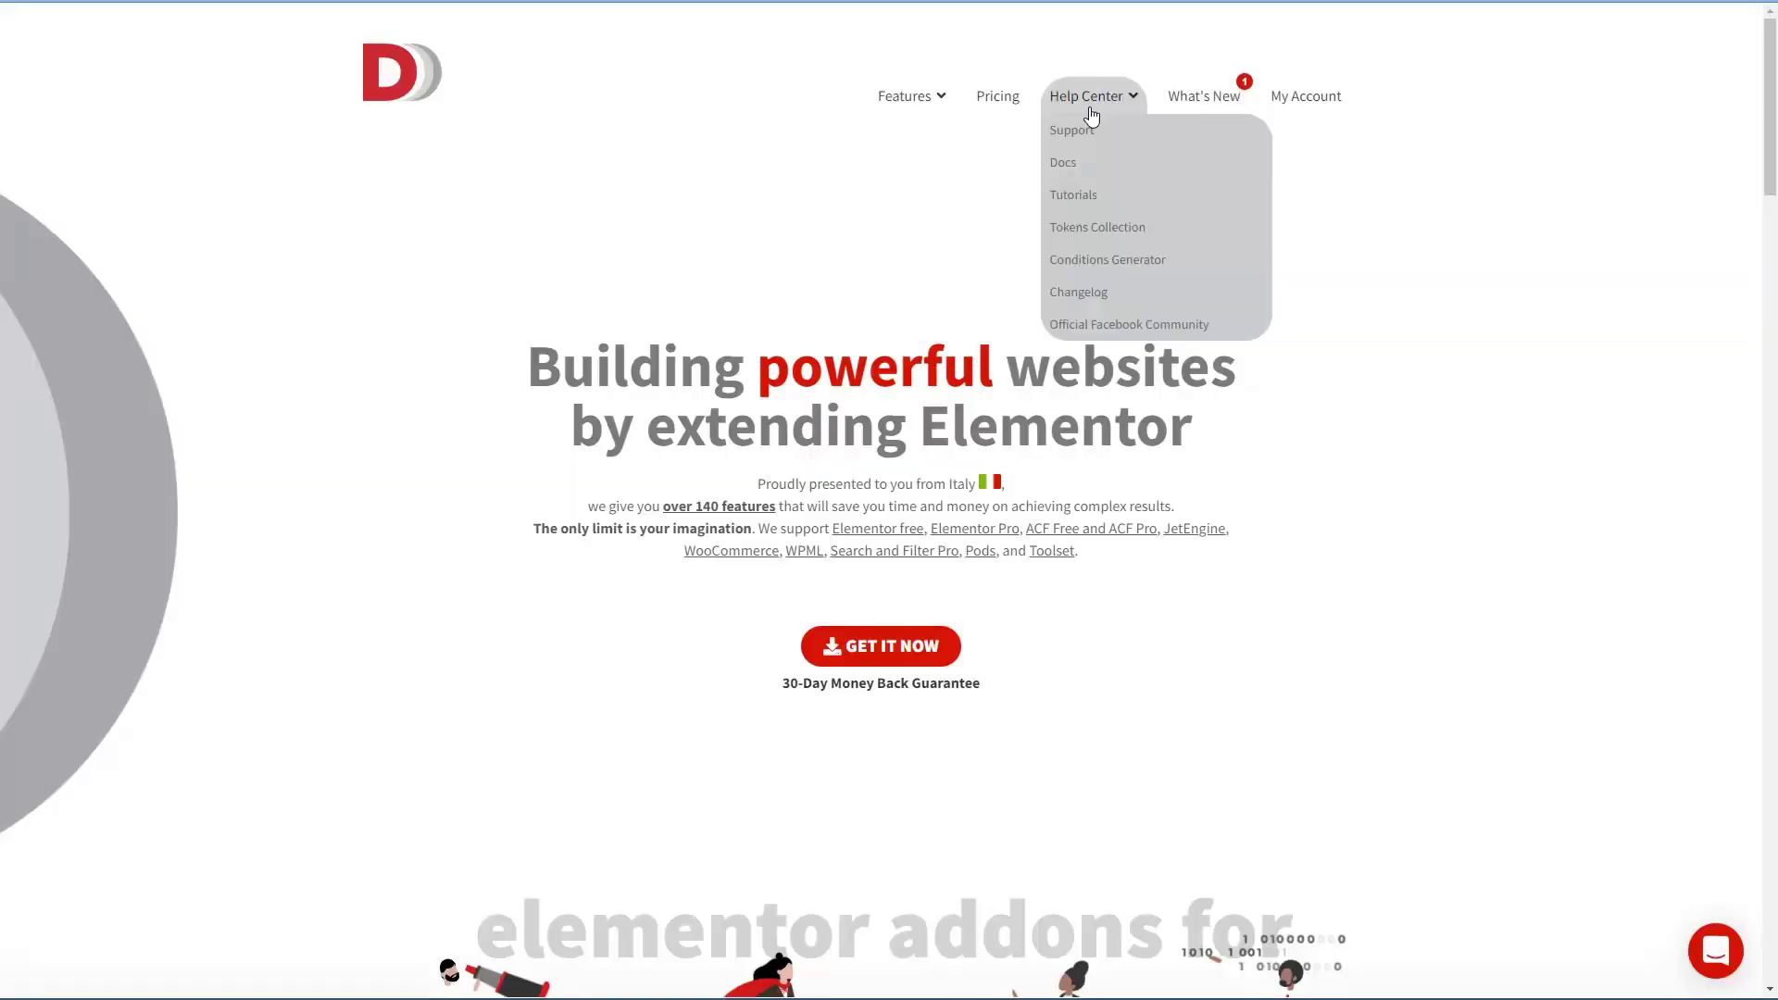
pyautogui.click(1064, 165)
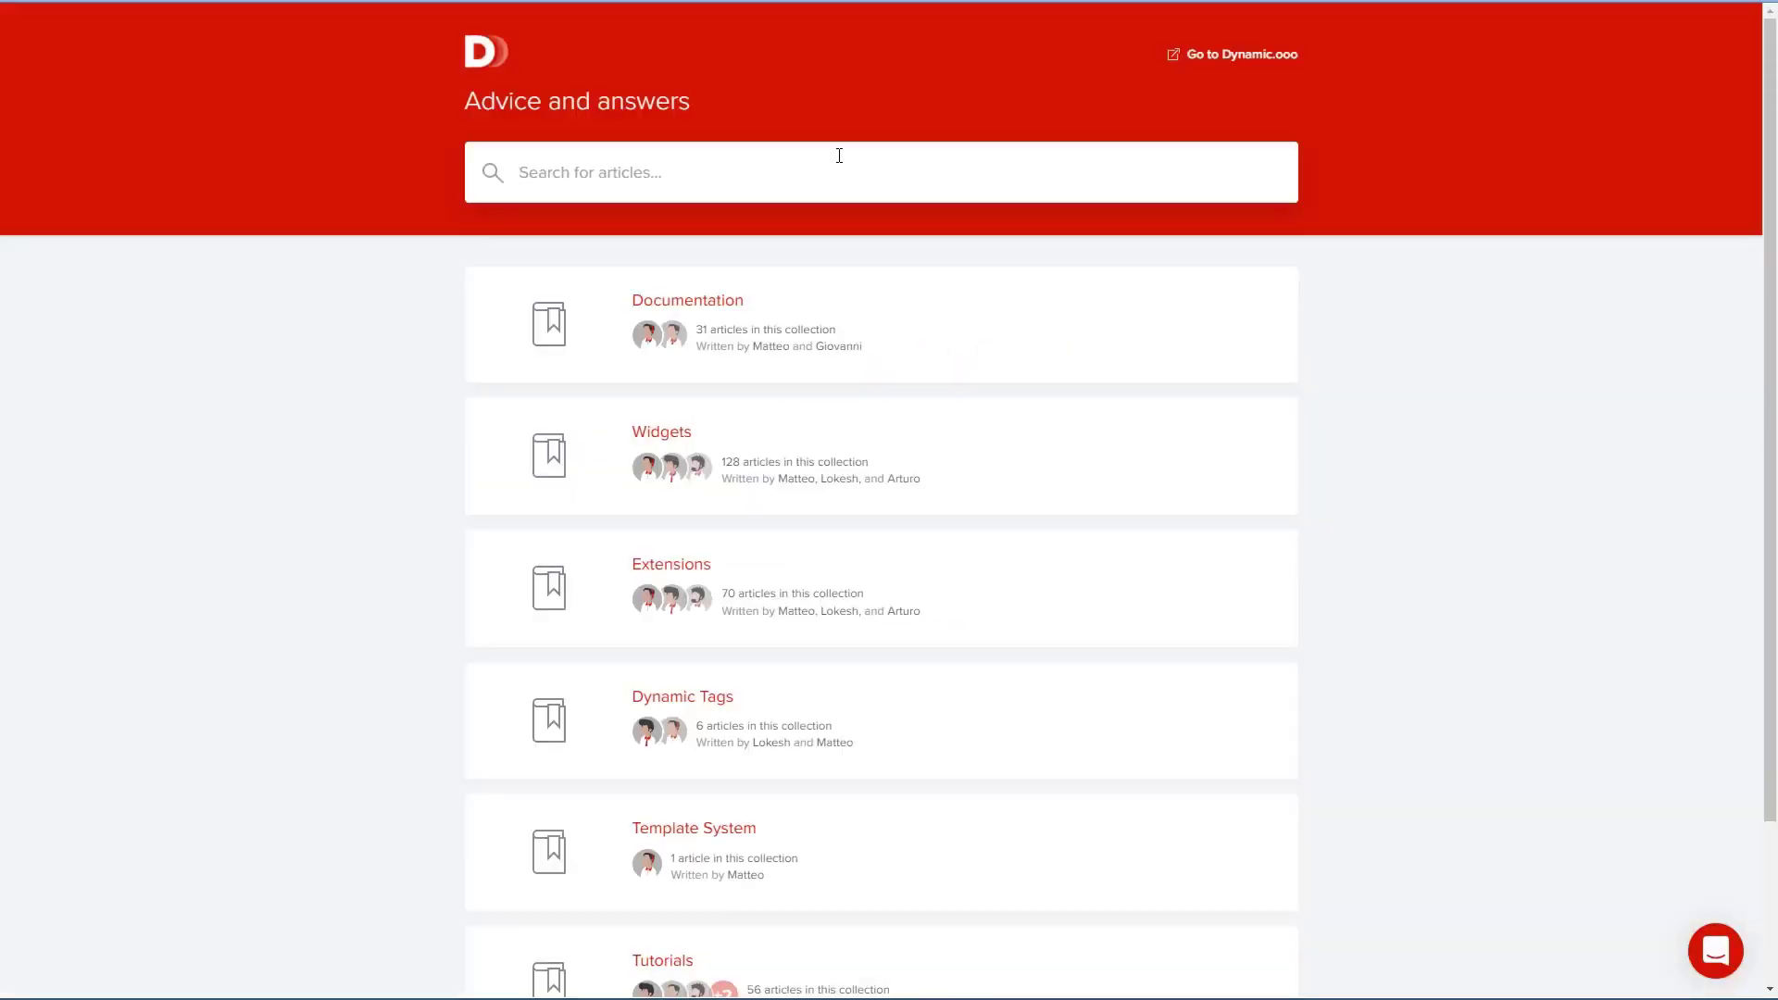
pyautogui.click(839, 156)
pyautogui.write('tokens')
pyautogui.press('Return')
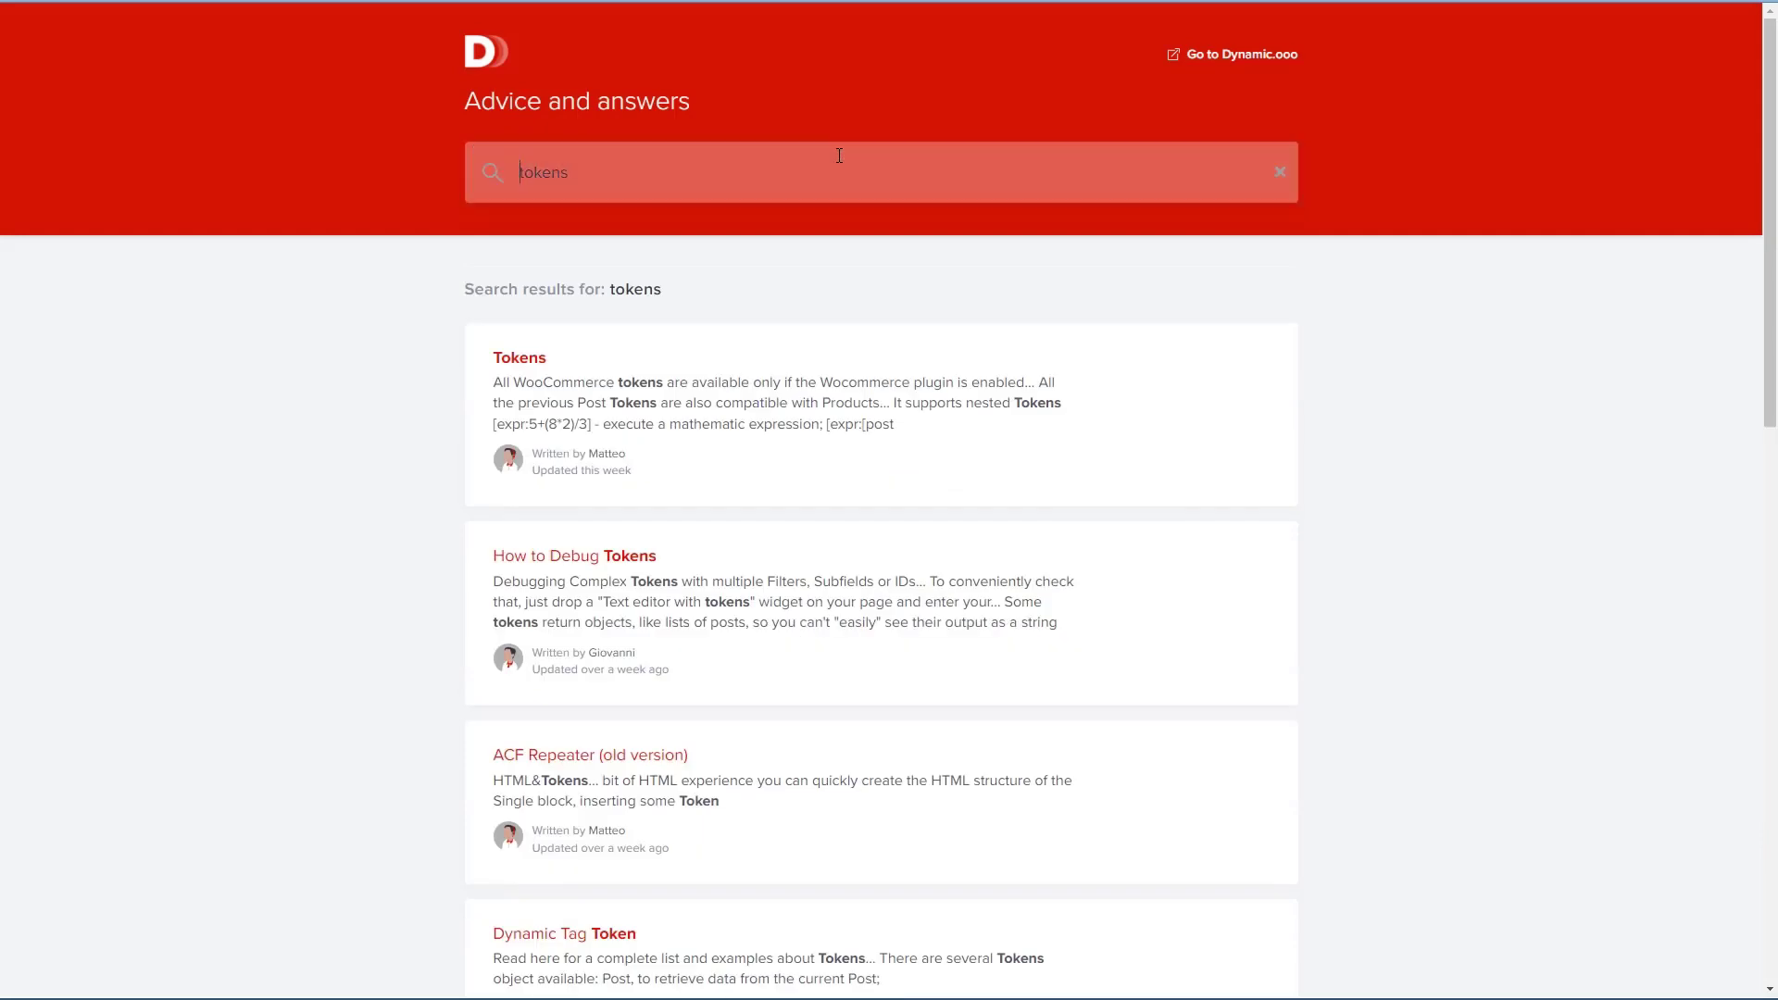
pyautogui.scroll(-2, 410, 364)
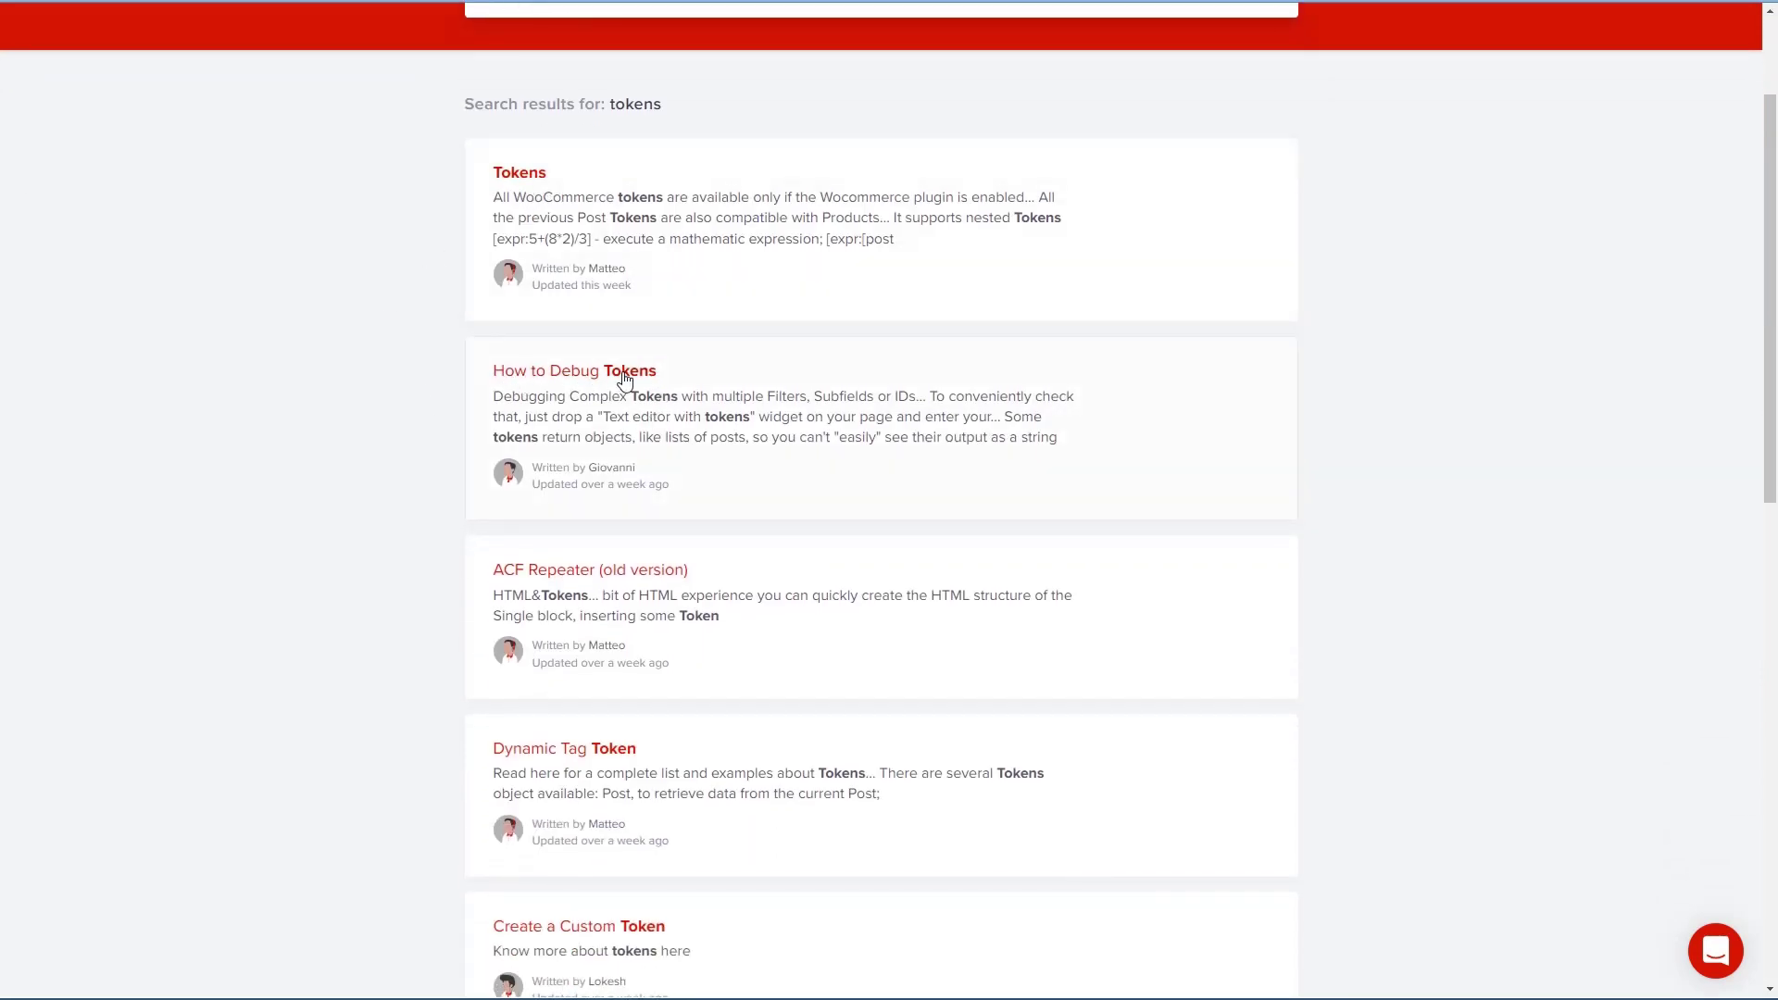
pyautogui.scroll(-4, 625, 379)
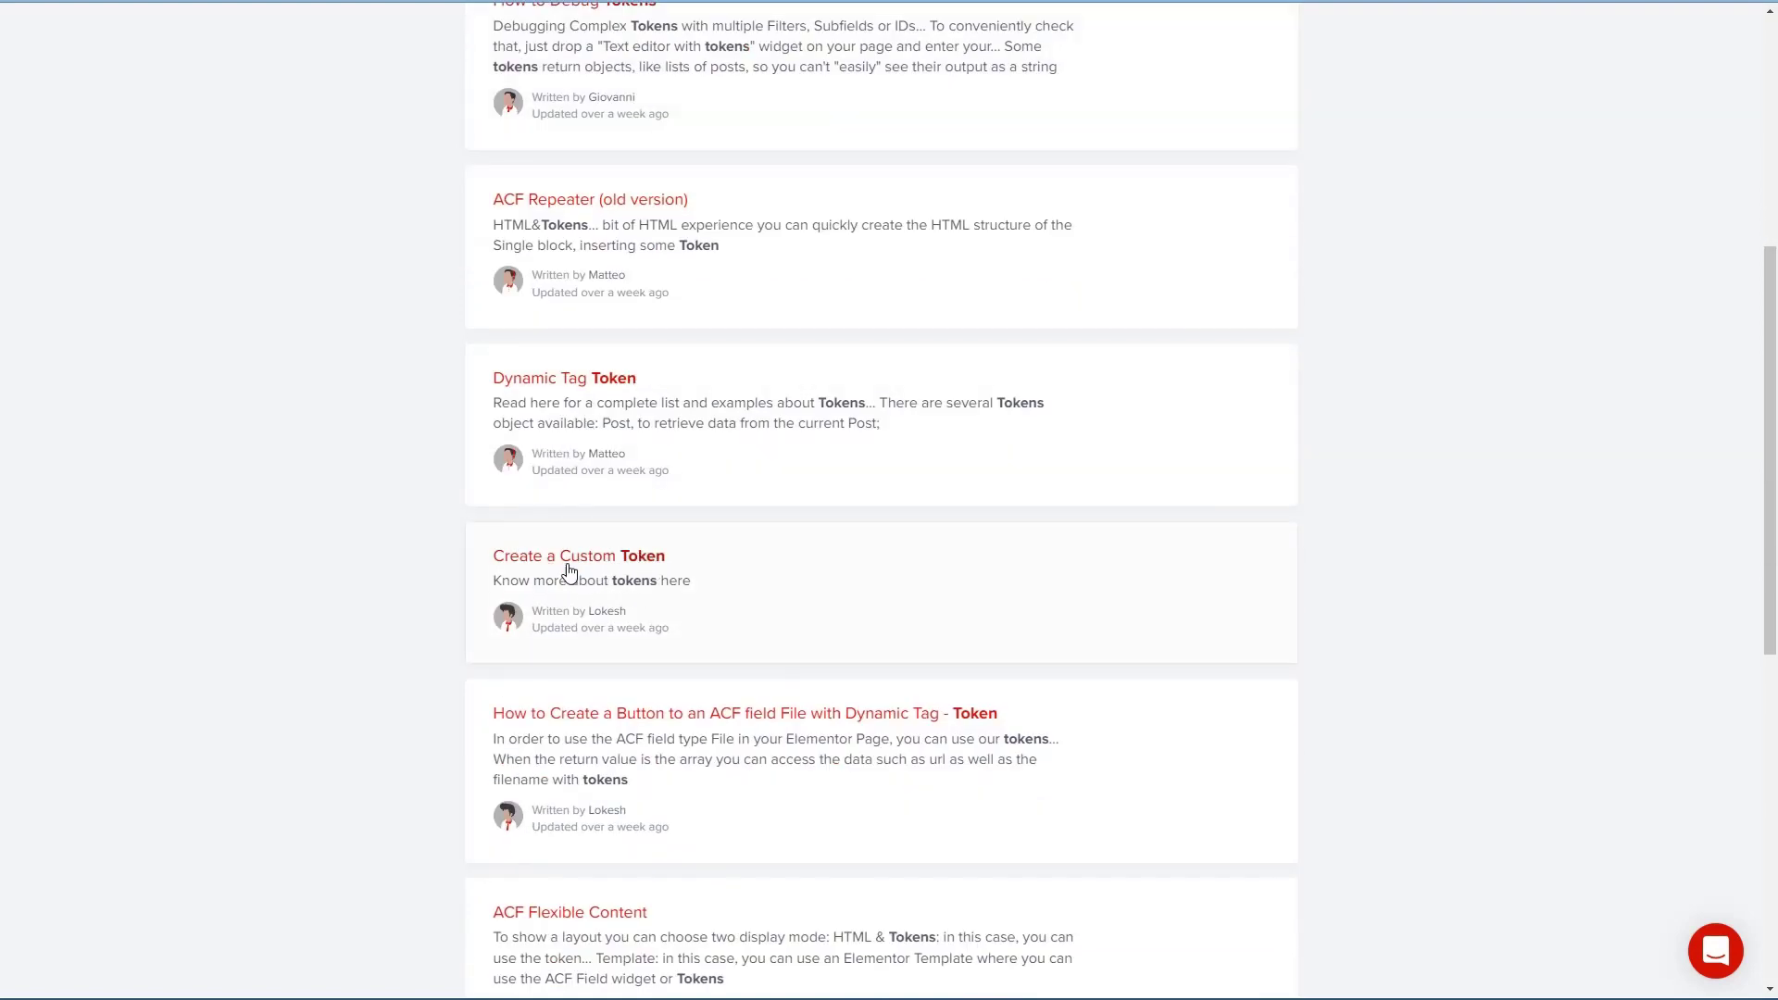
# - Open the Dynamic Tag Token article and scroll through it
pyautogui.click(615, 381)
pyautogui.scroll(-5, 435, 381)
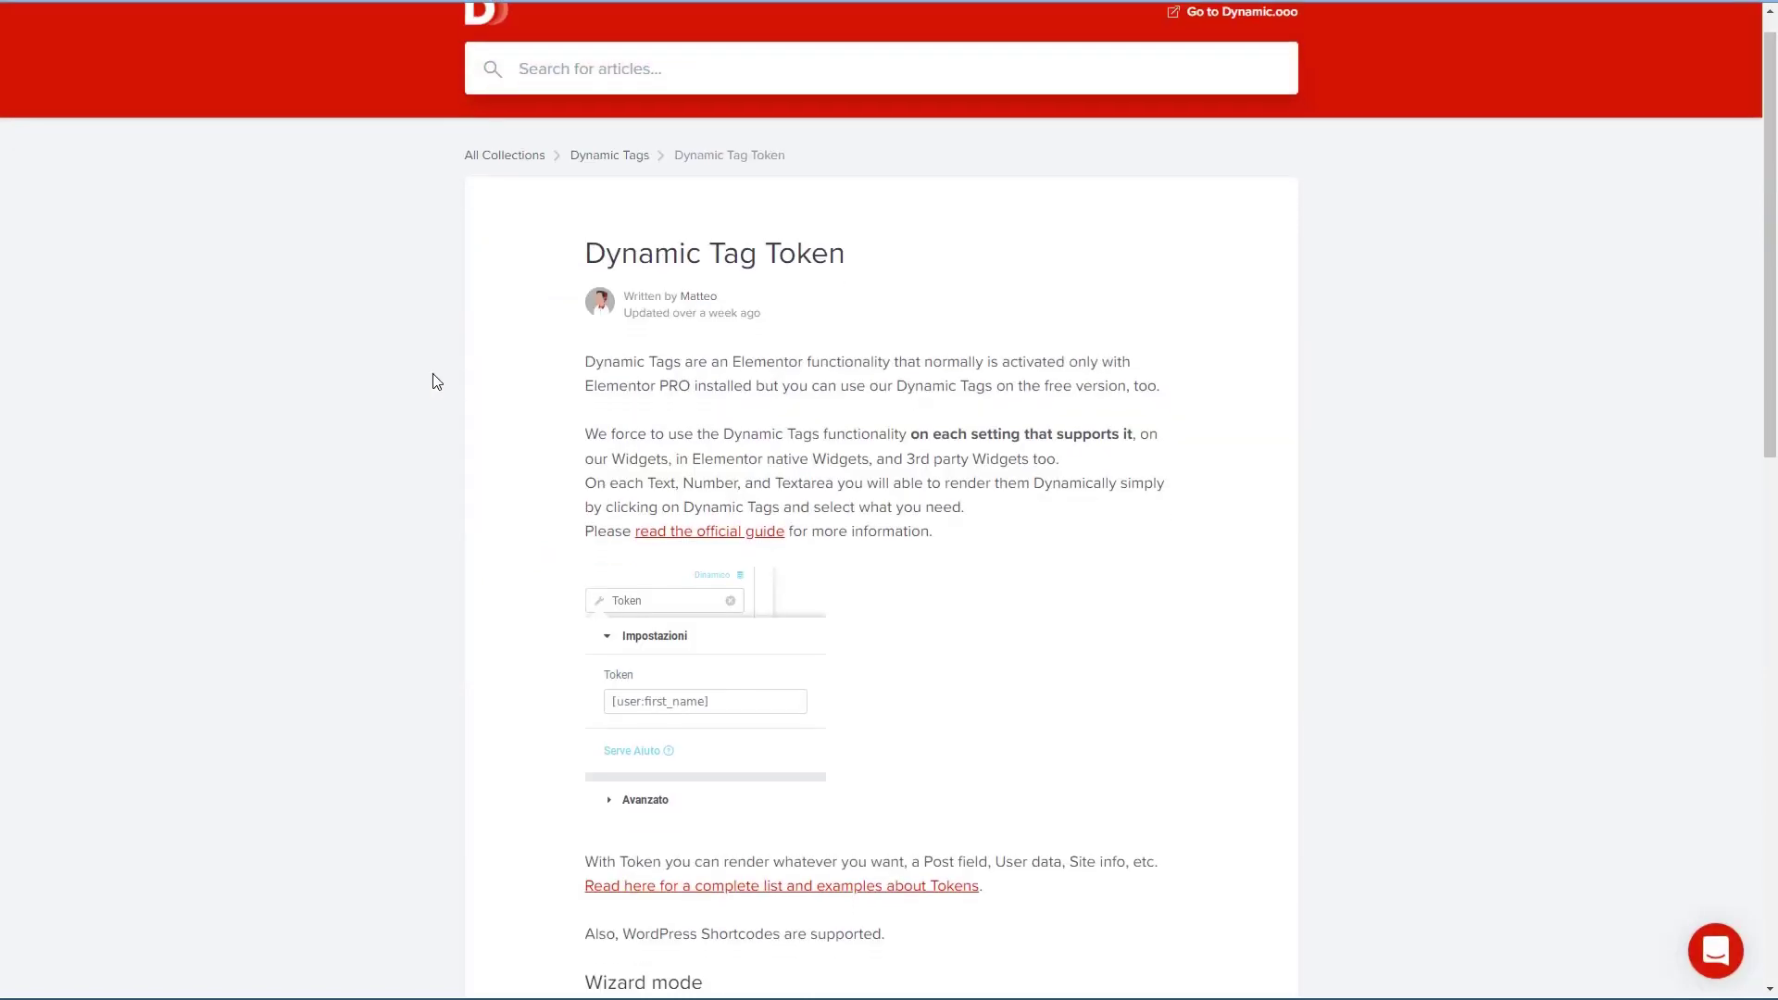
pyautogui.scroll(-9, 435, 382)
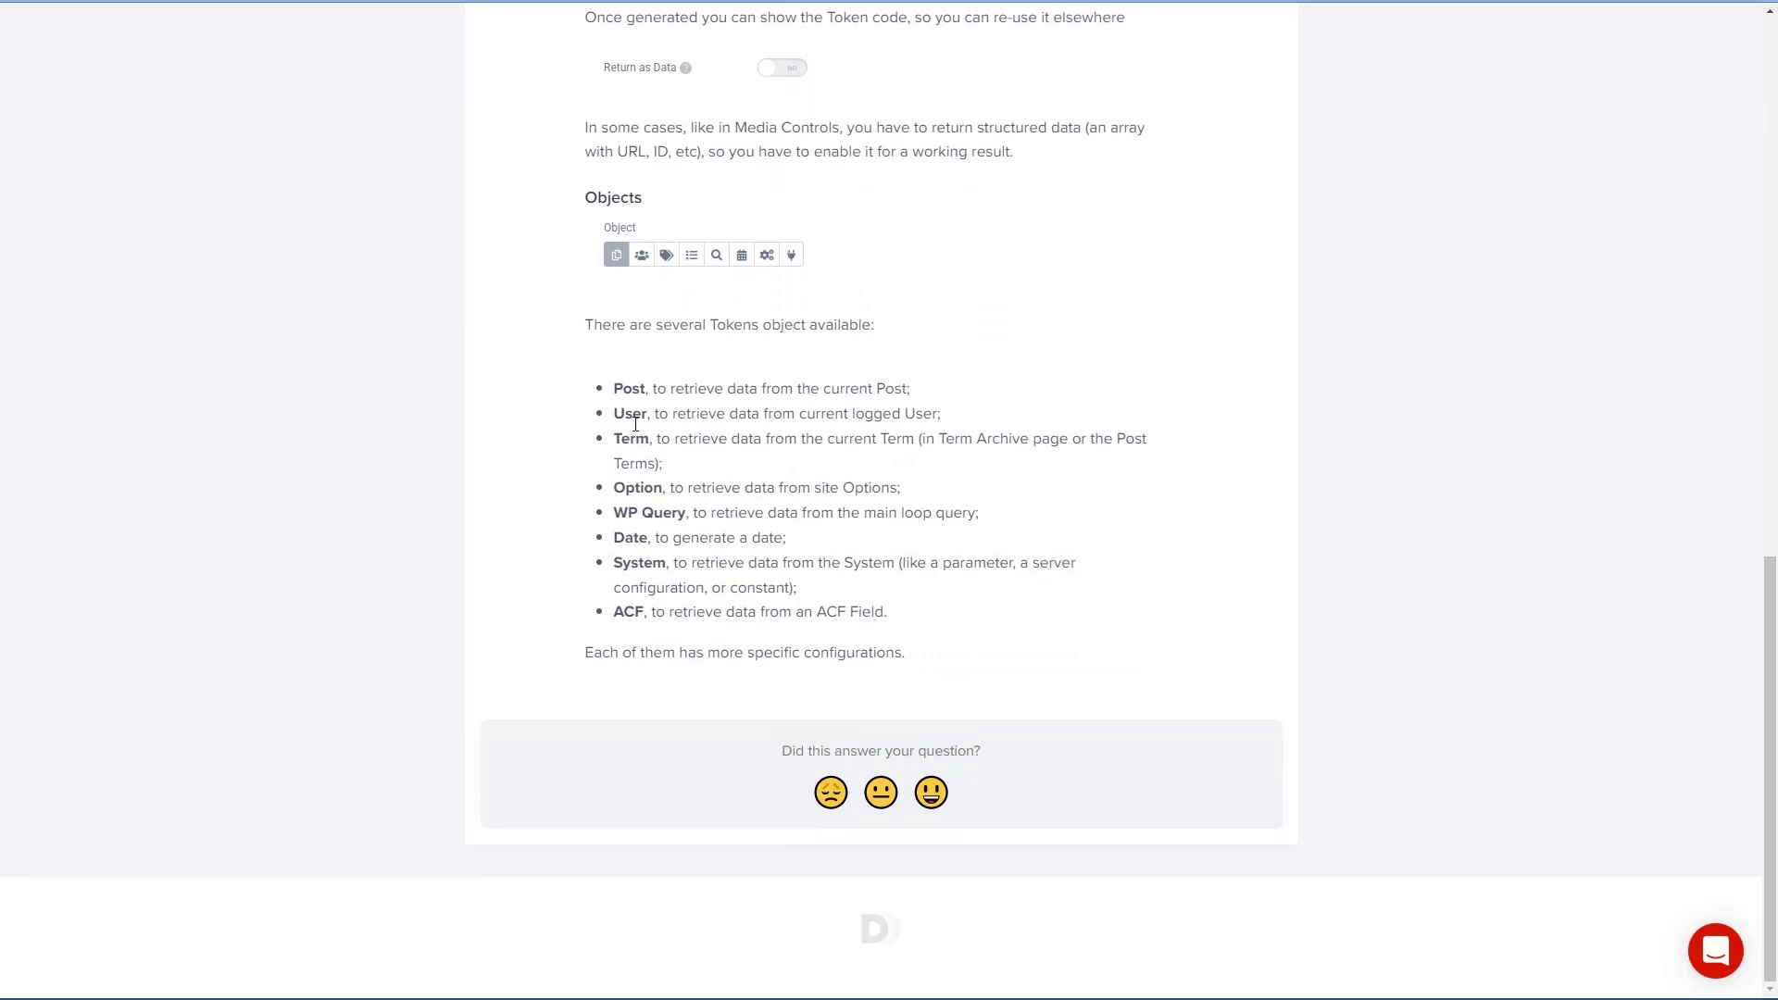
pyautogui.scroll(1, 598, 460)
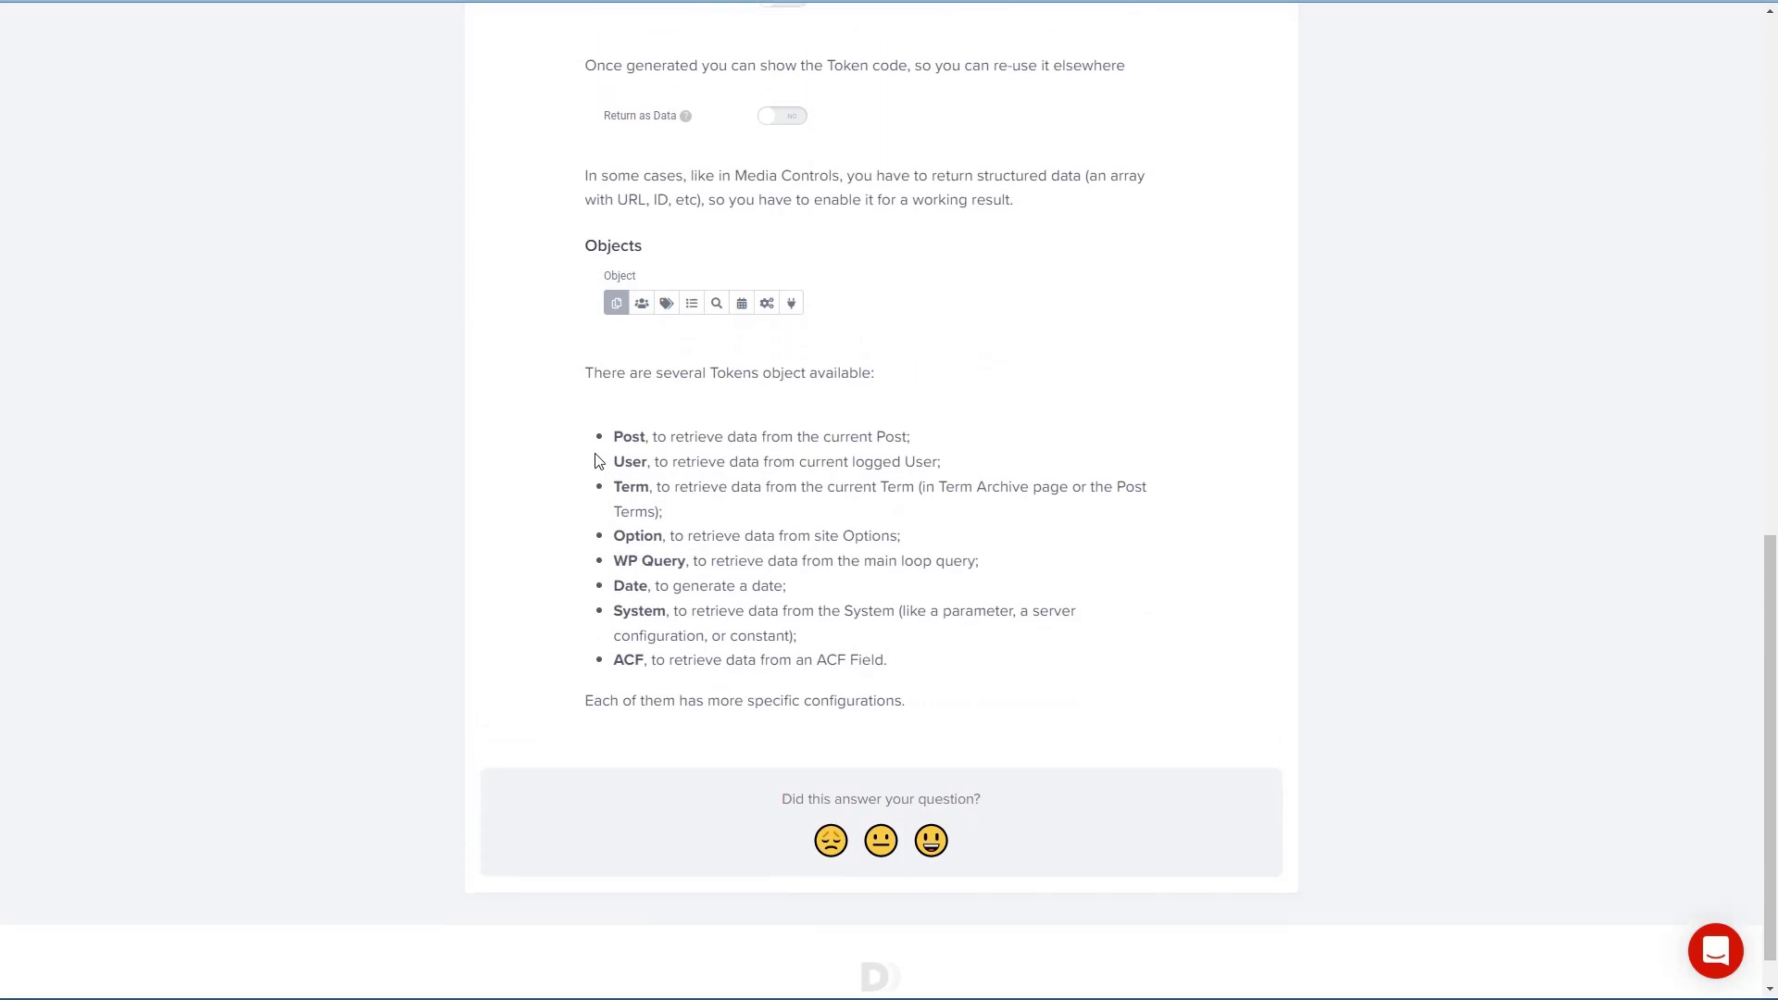
pyautogui.scroll(8, 599, 461)
pyautogui.click(615, 405)
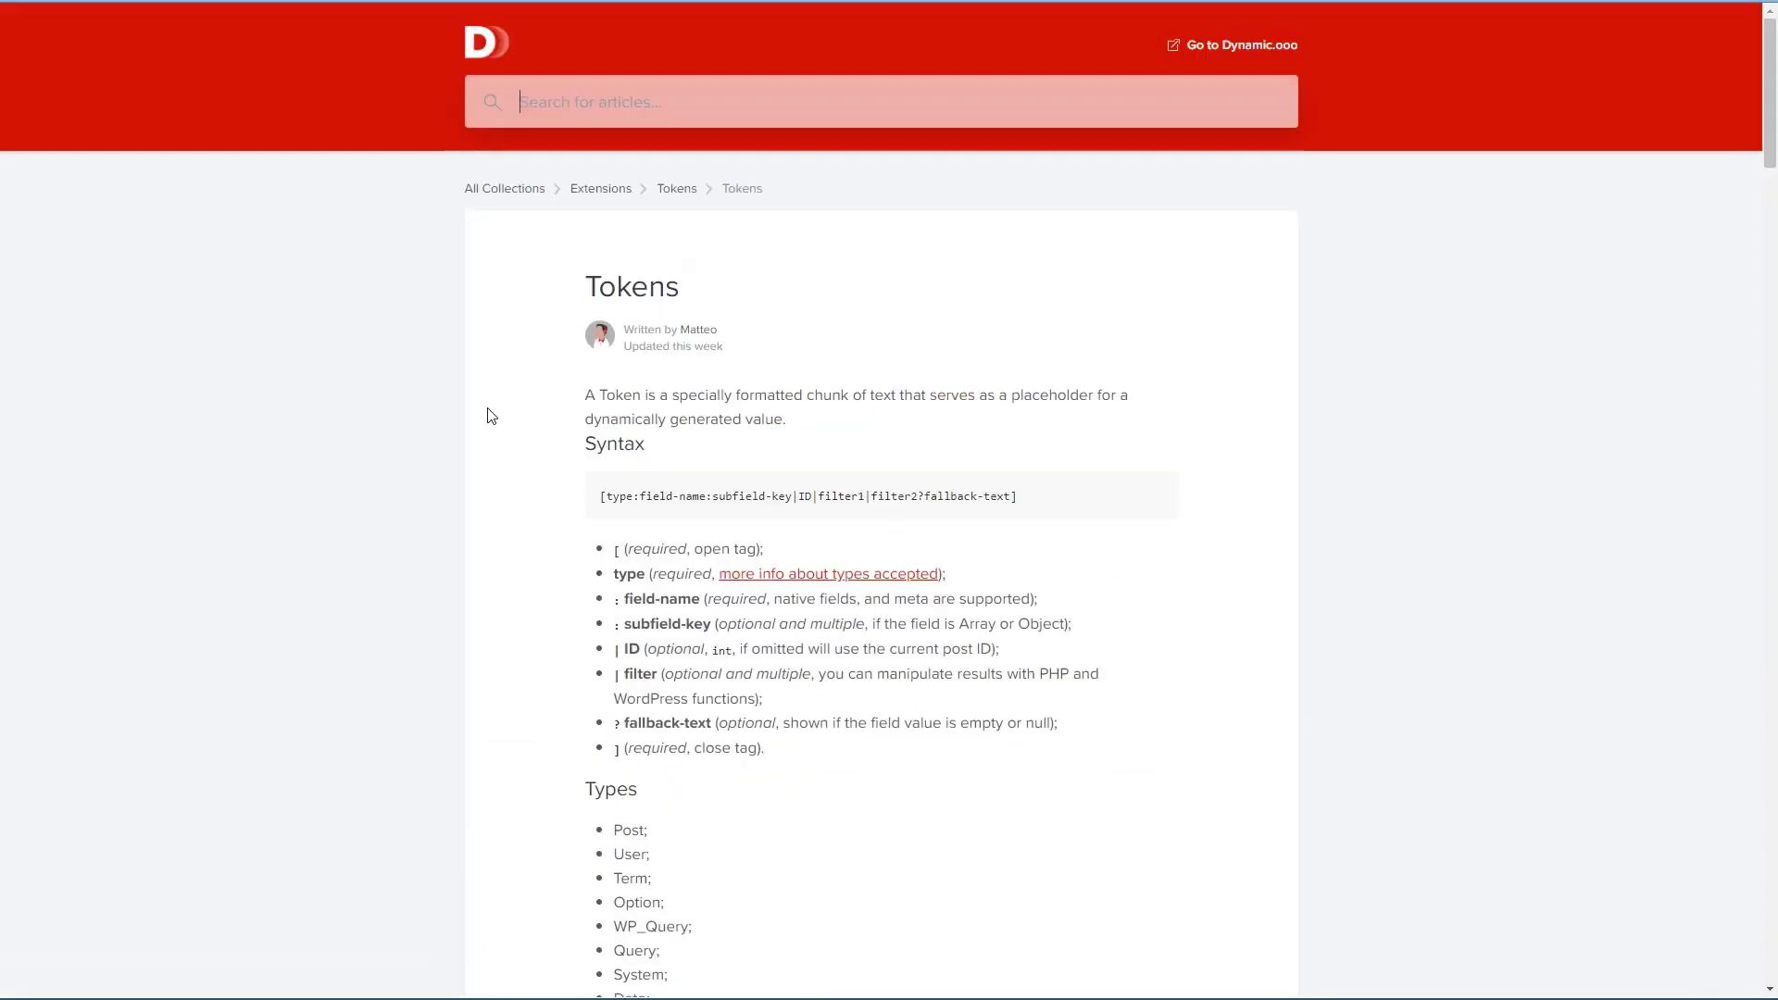
pyautogui.scroll(-8, 491, 416)
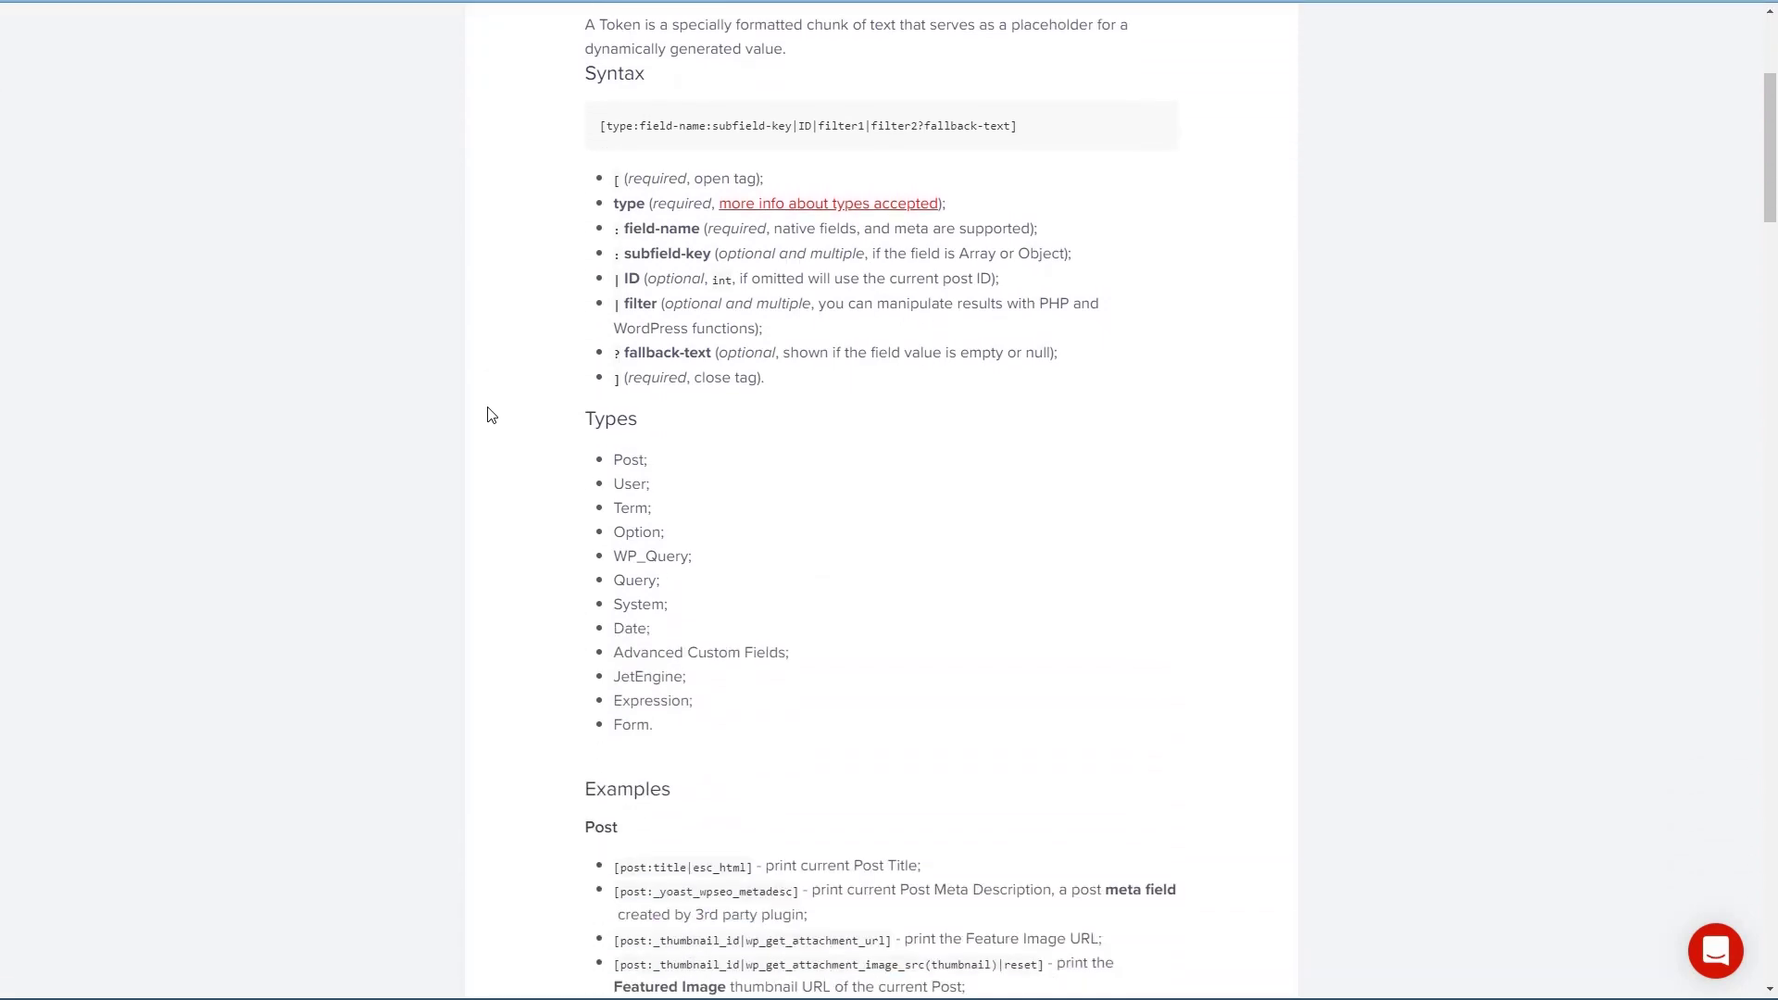
pyautogui.scroll(-8, 491, 415)
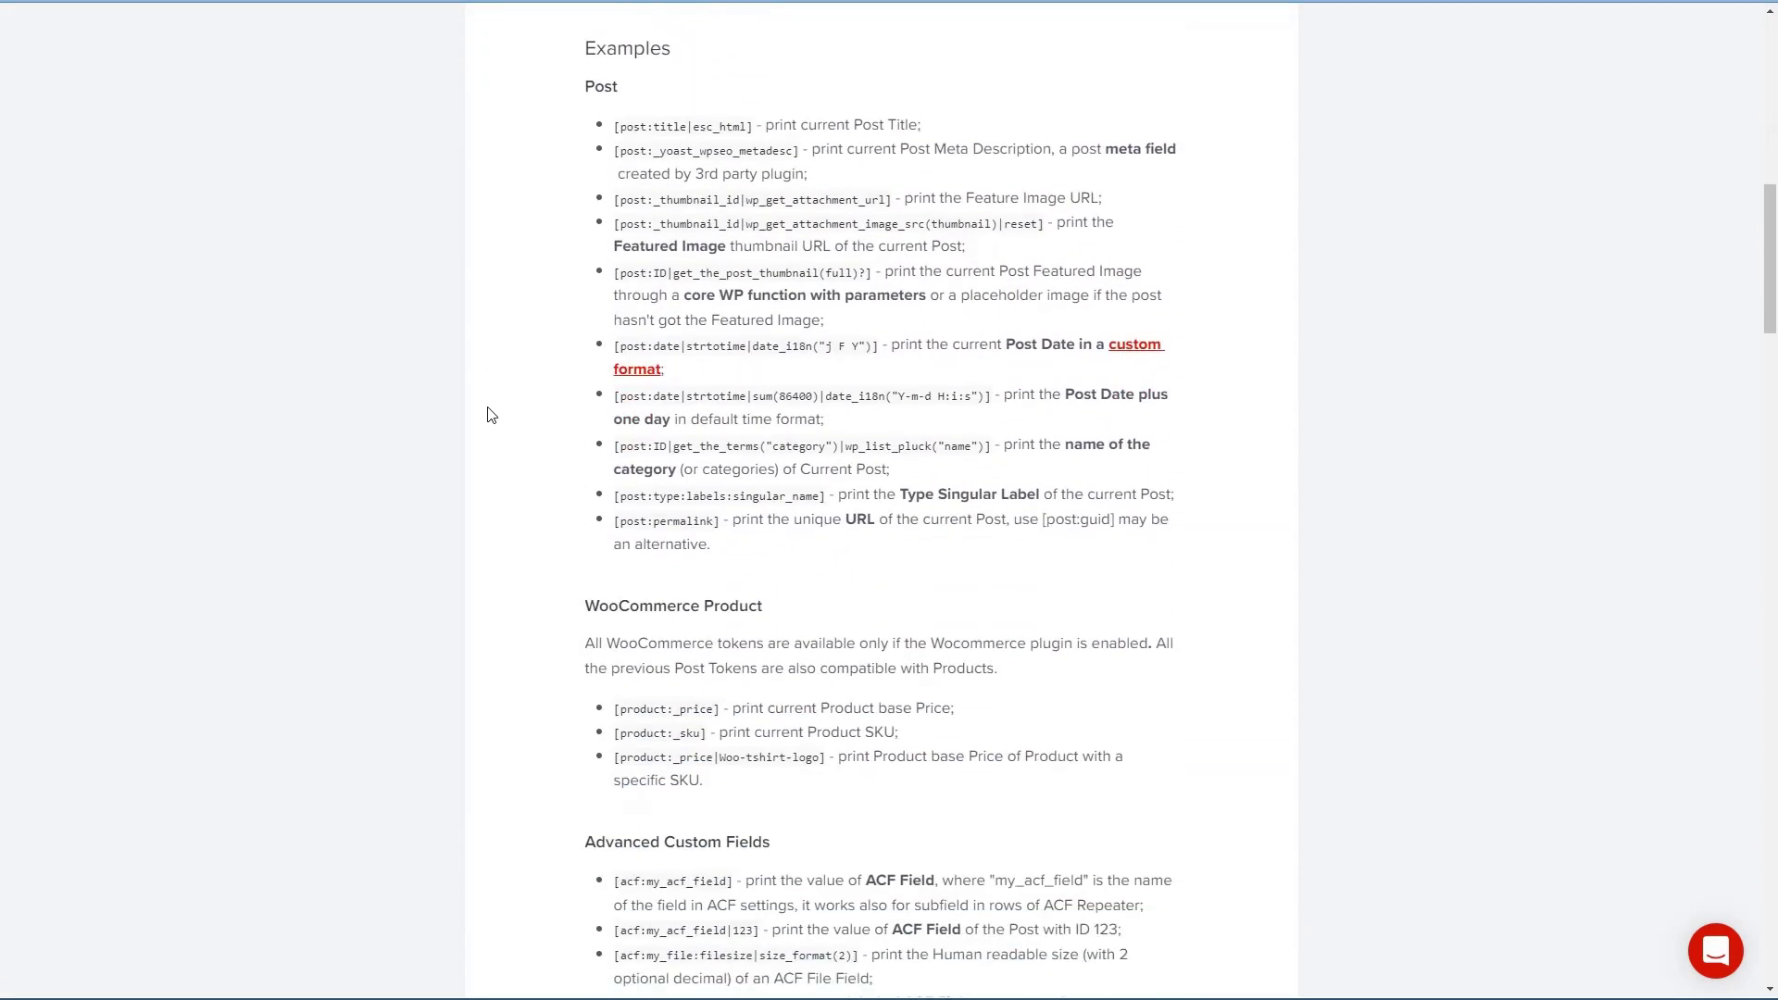